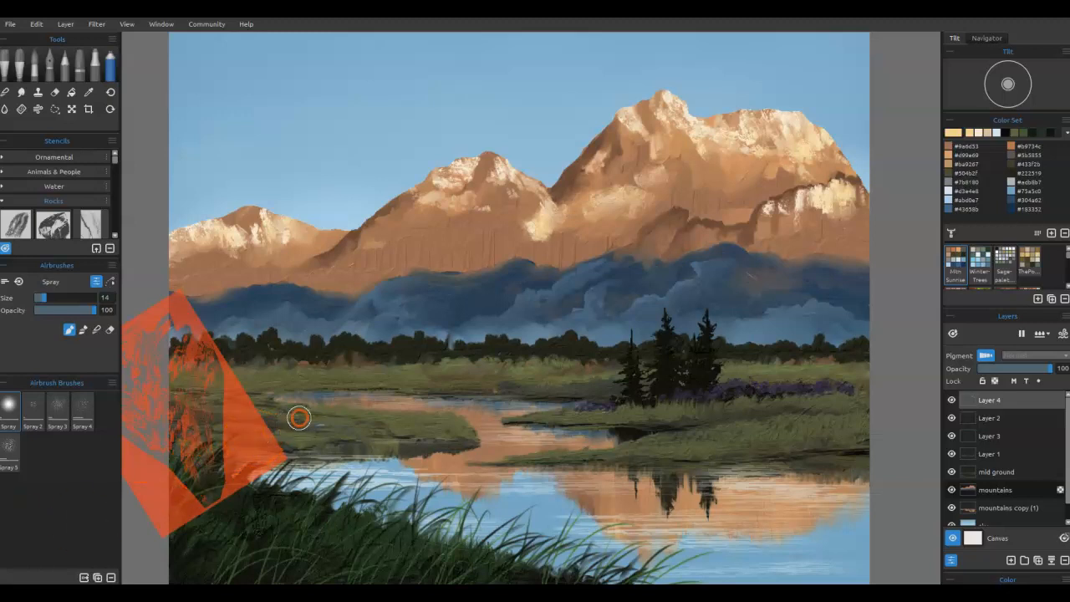
Step: Position the rock stencil over the summit of the middle mountain
mouse_move(247, 440)
mouse_down()
mouse_move(344, 420)
mouse_move(327, 426)
mouse_up()
drag(211, 406, 267, 409)
drag(198, 445, 610, 271)
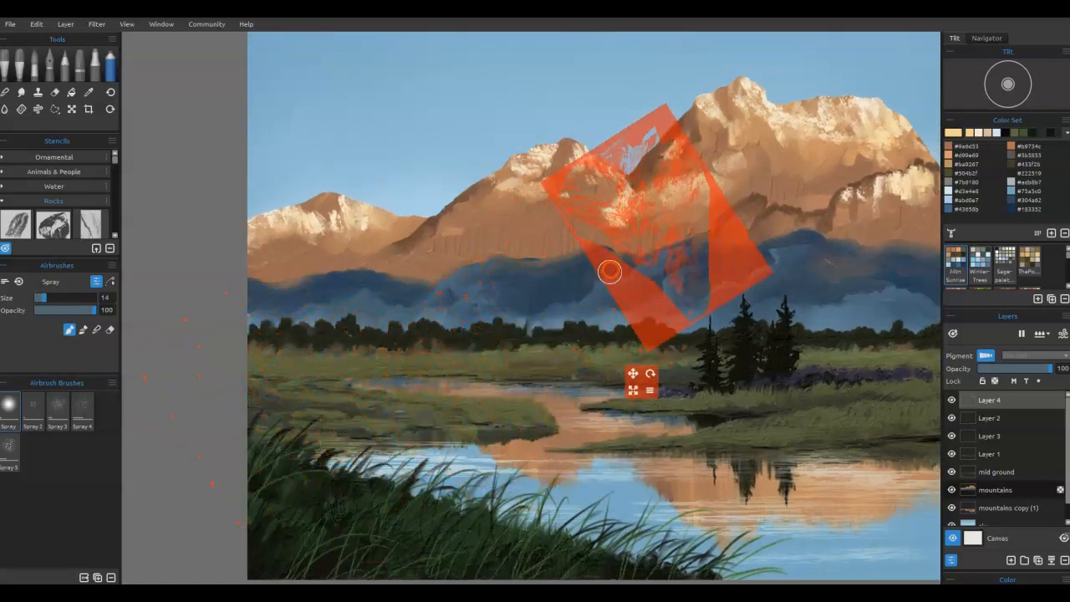
drag(841, 248, 707, 298)
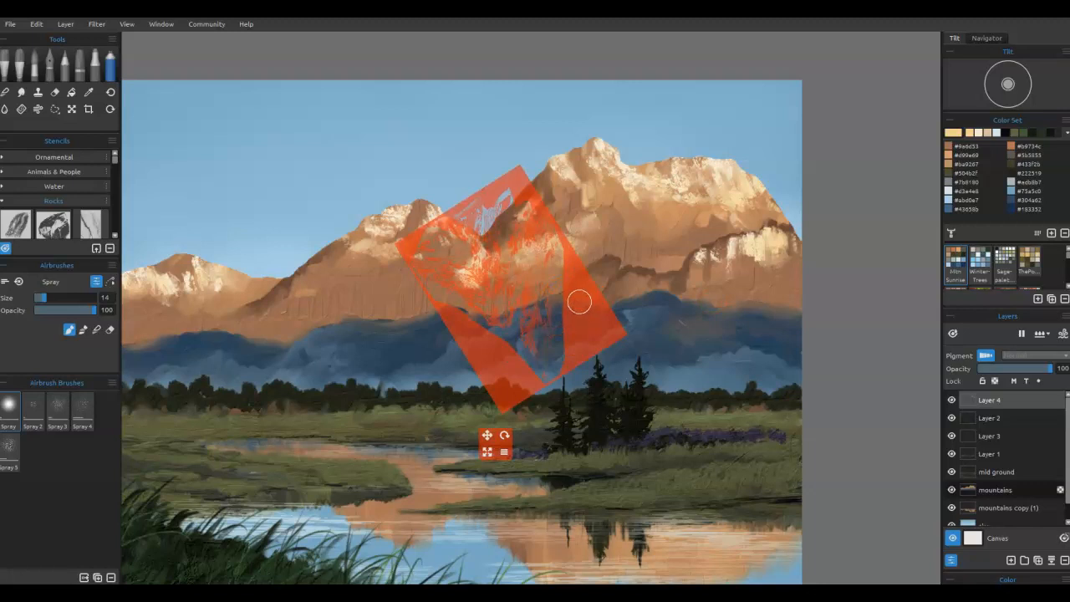
mouse_move(582, 302)
mouse_down()
mouse_move(675, 310)
mouse_move(693, 284)
mouse_move(752, 265)
mouse_move(628, 286)
mouse_move(557, 281)
mouse_move(508, 299)
mouse_up()
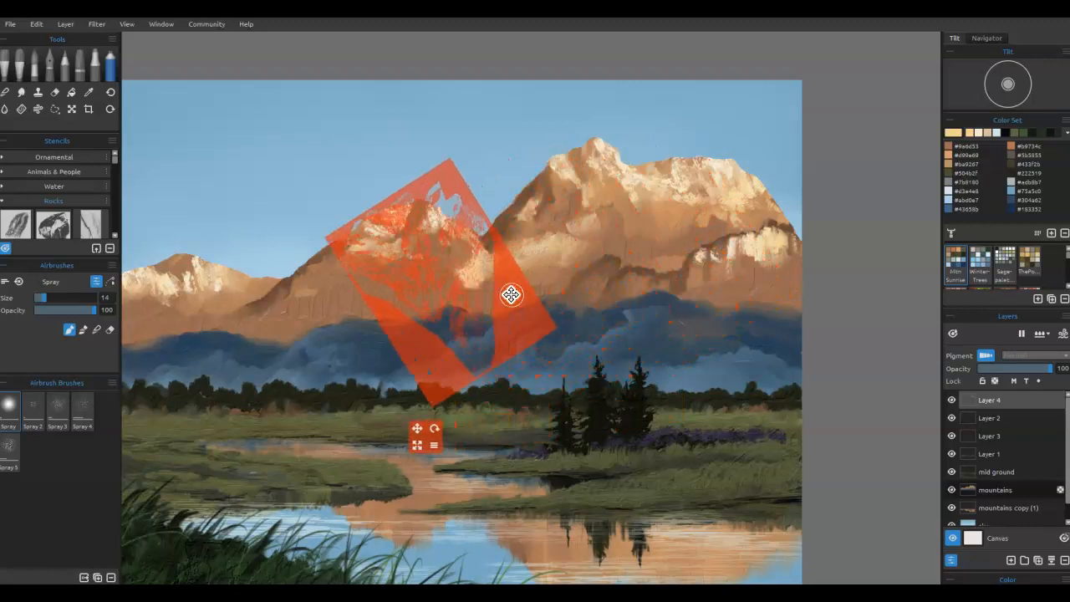
Step: Sample a pale cream highlight from the right mountain and spray it through the stencil onto the middle mountain's summit and left slope
alt+click(638, 180)
drag(399, 275, 378, 273)
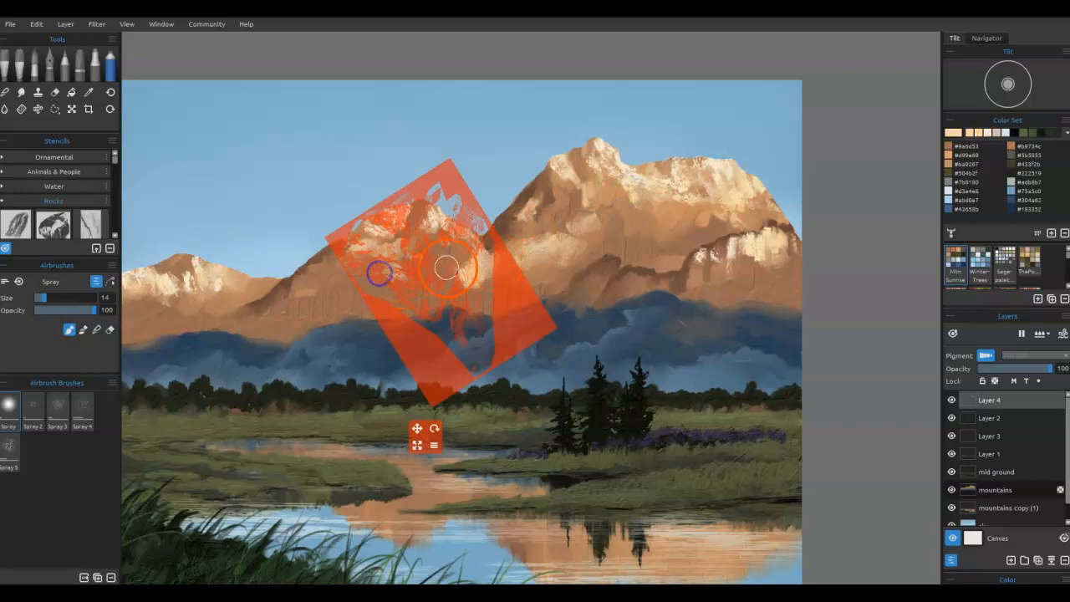
mouse_move(372, 232)
mouse_down()
mouse_move(368, 255)
mouse_move(380, 273)
mouse_move(382, 262)
mouse_up()
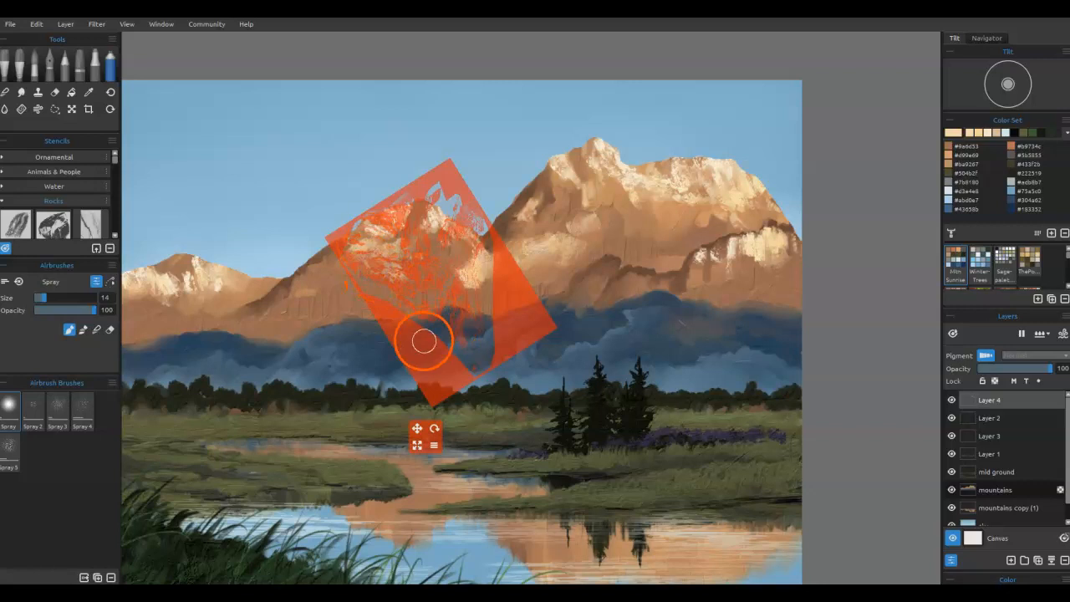
mouse_move(422, 344)
mouse_down()
mouse_move(365, 370)
mouse_move(349, 359)
mouse_up()
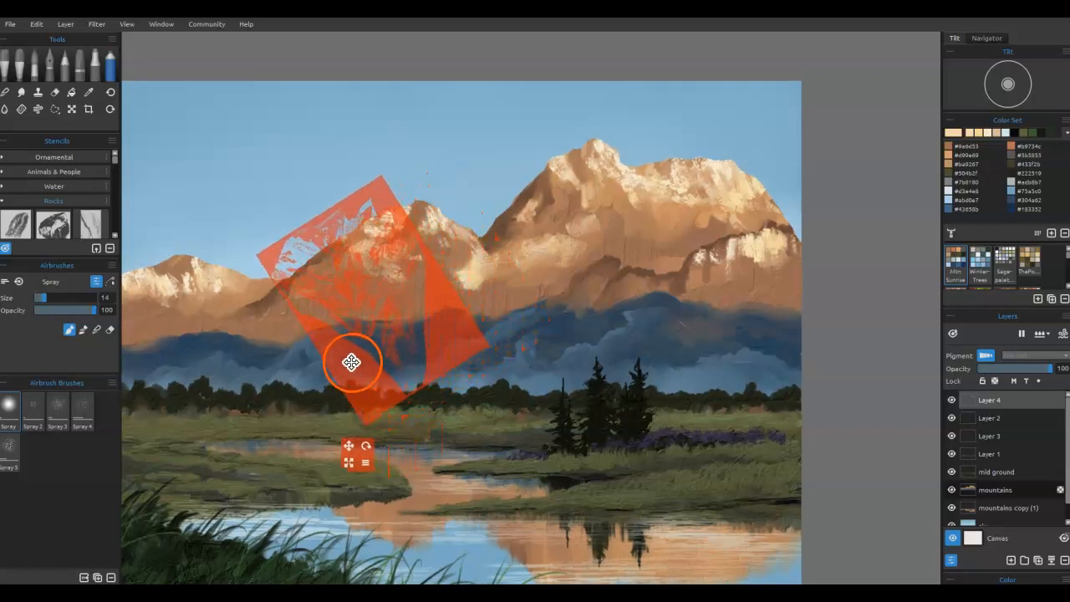
drag(356, 273, 336, 265)
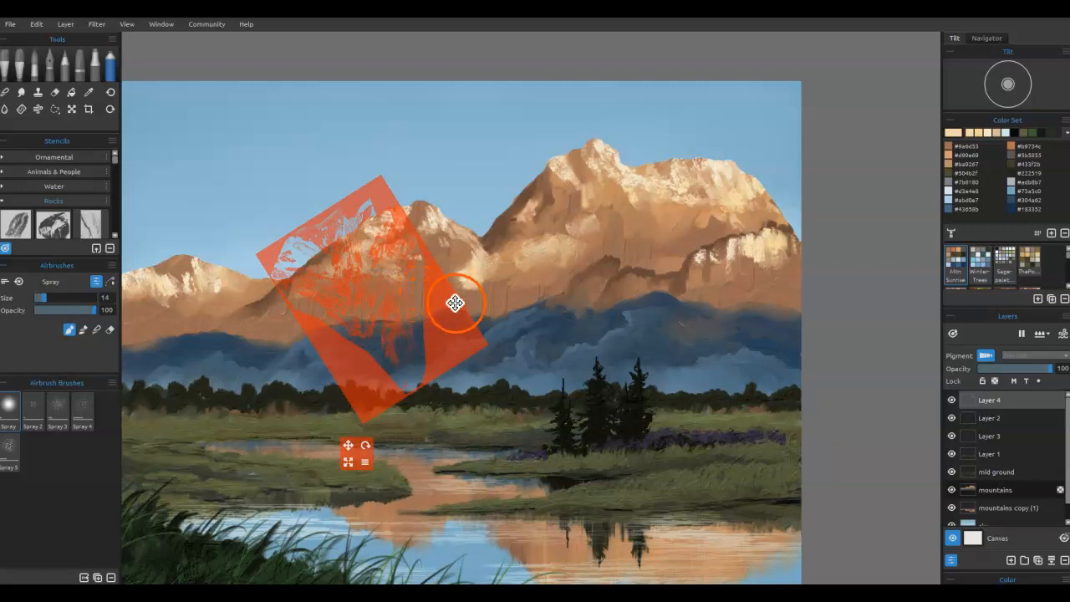
Step: Add more cream rock texture through the stencil on the middle mountain's right side and left slope
drag(451, 327, 544, 306)
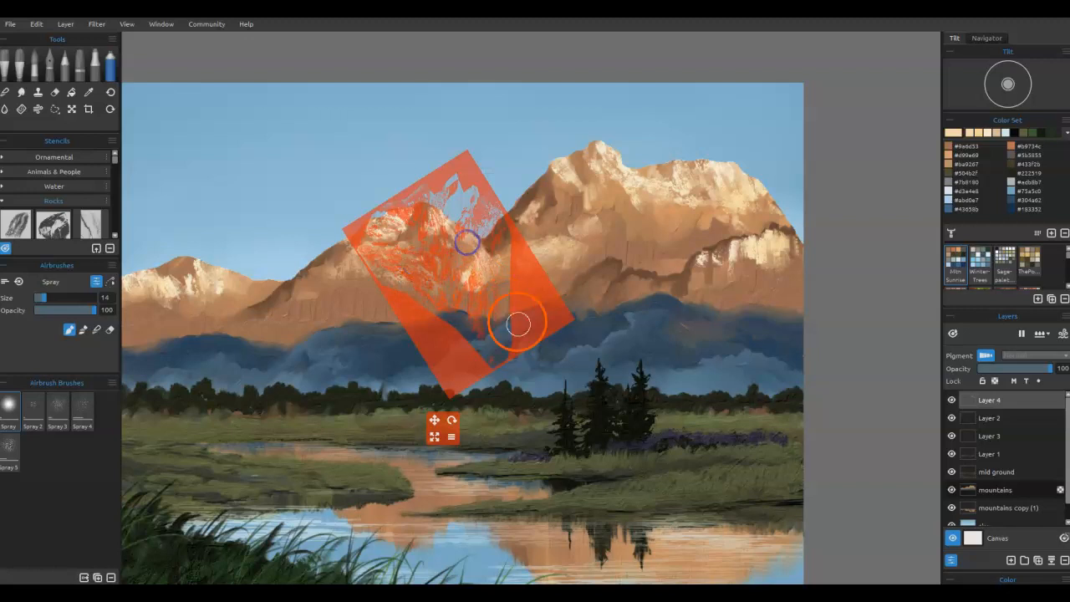
mouse_move(520, 319)
mouse_down()
mouse_move(474, 337)
mouse_move(445, 330)
mouse_up()
mouse_move(396, 281)
mouse_down()
mouse_move(373, 306)
mouse_move(347, 273)
mouse_up()
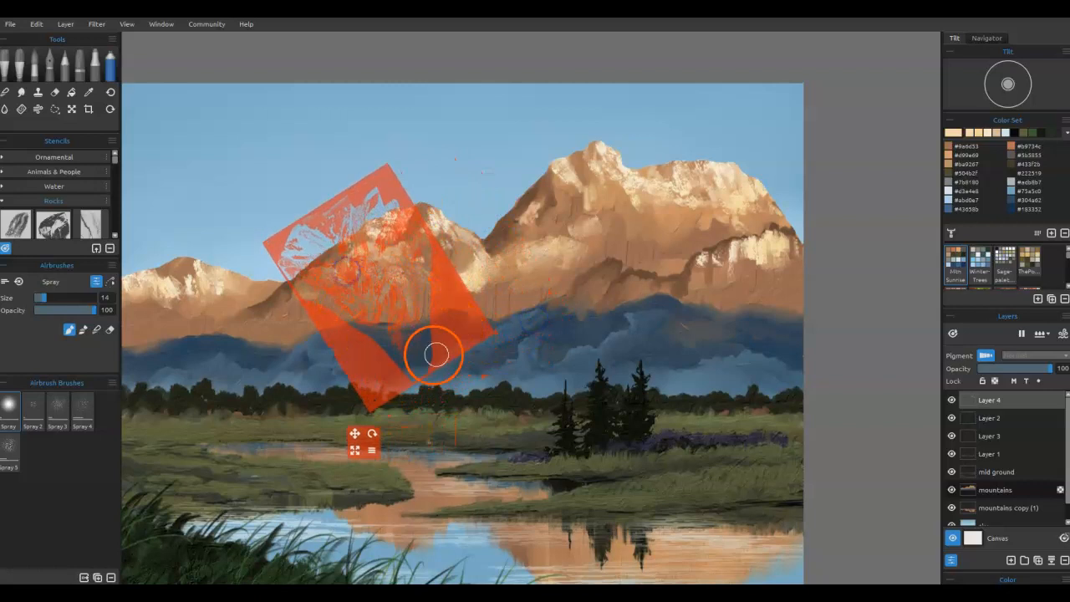
Step: Move the stencil onto the tallest peak, reduce the Spray size to 7, and spray cream rock highlights on its face
drag(476, 329, 565, 163)
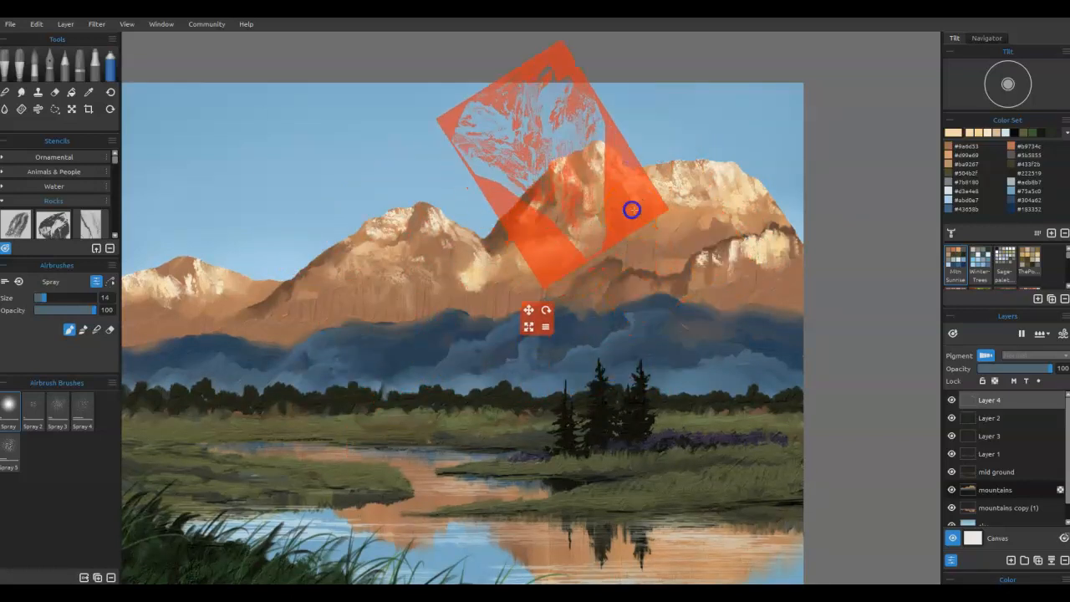
mouse_move(637, 206)
mouse_down()
mouse_move(660, 252)
mouse_move(654, 182)
mouse_up()
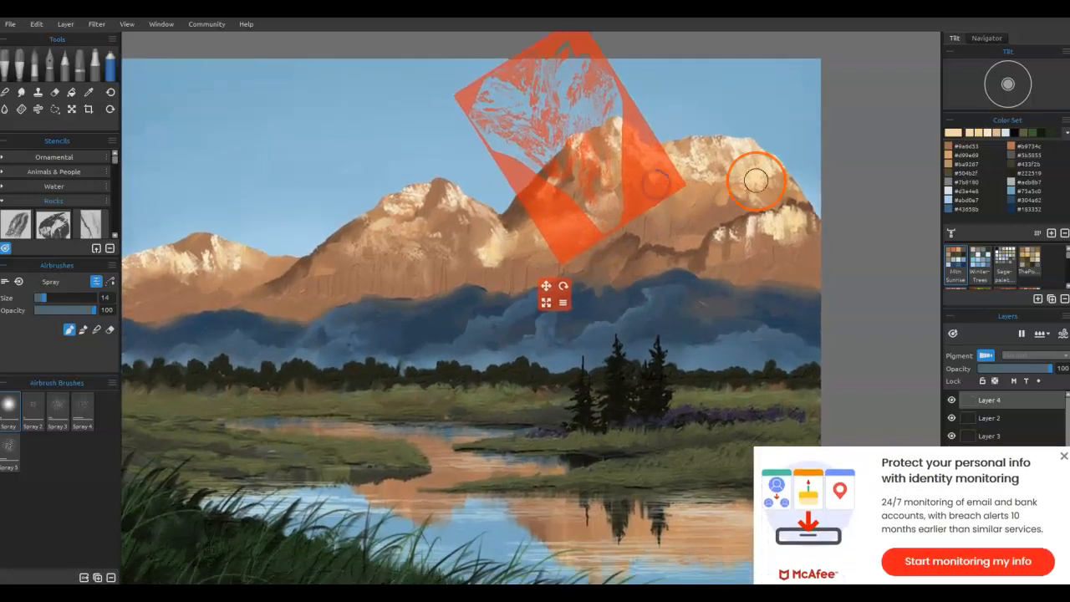
click(1064, 456)
drag(640, 176, 669, 210)
mouse_move(632, 156)
mouse_down()
mouse_move(627, 176)
mouse_move(613, 158)
mouse_move(633, 153)
mouse_move(576, 182)
mouse_move(578, 167)
mouse_move(597, 227)
mouse_up()
key([)
key([)
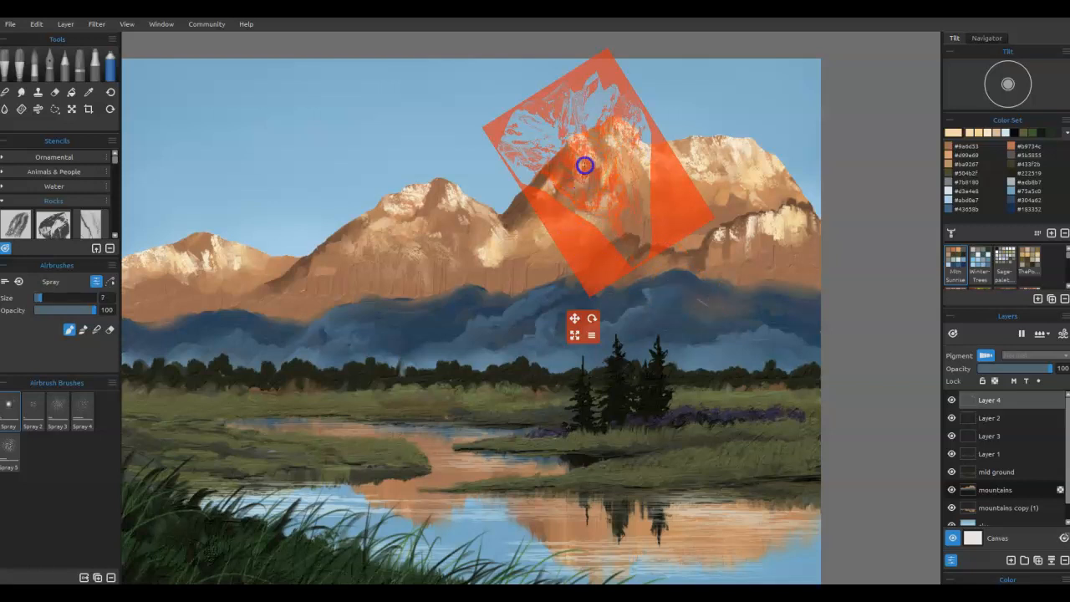
drag(572, 194, 572, 182)
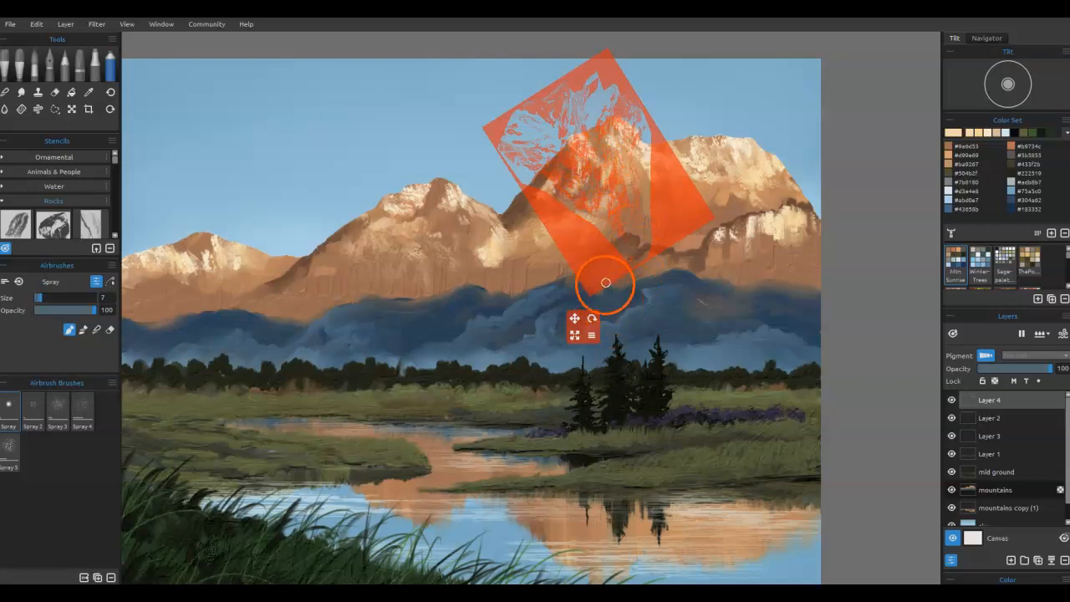
Step: Shift the stencil across the right mountain and spray highlights on its upper slope and snowy lower ridge
mouse_move(585, 263)
mouse_down()
mouse_move(509, 318)
mouse_move(500, 266)
mouse_move(471, 265)
mouse_up()
mouse_move(559, 299)
mouse_down()
mouse_move(678, 292)
mouse_move(807, 247)
mouse_up()
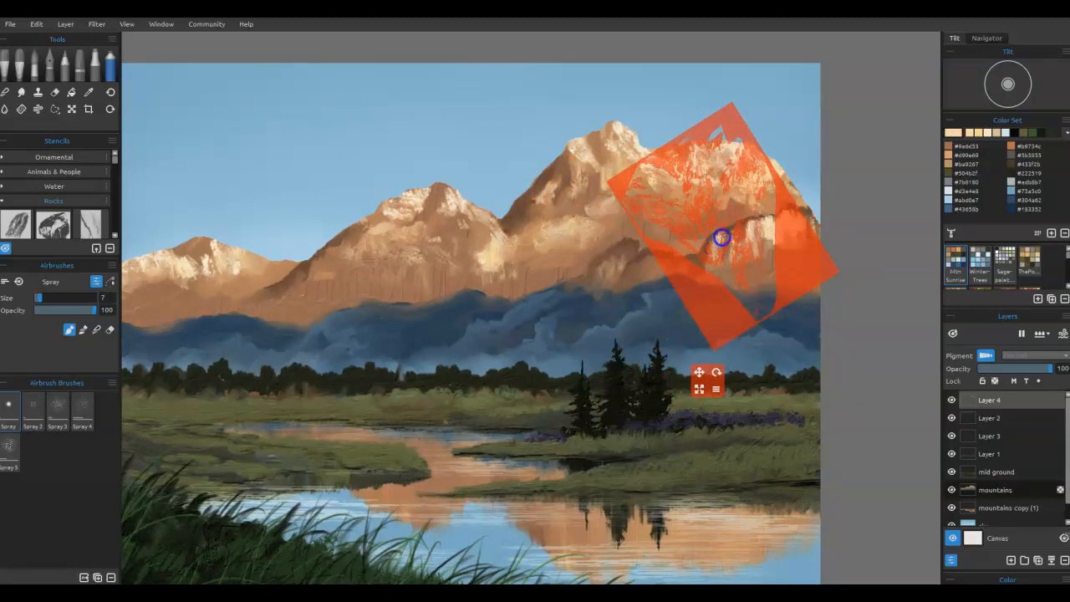
drag(779, 254, 852, 240)
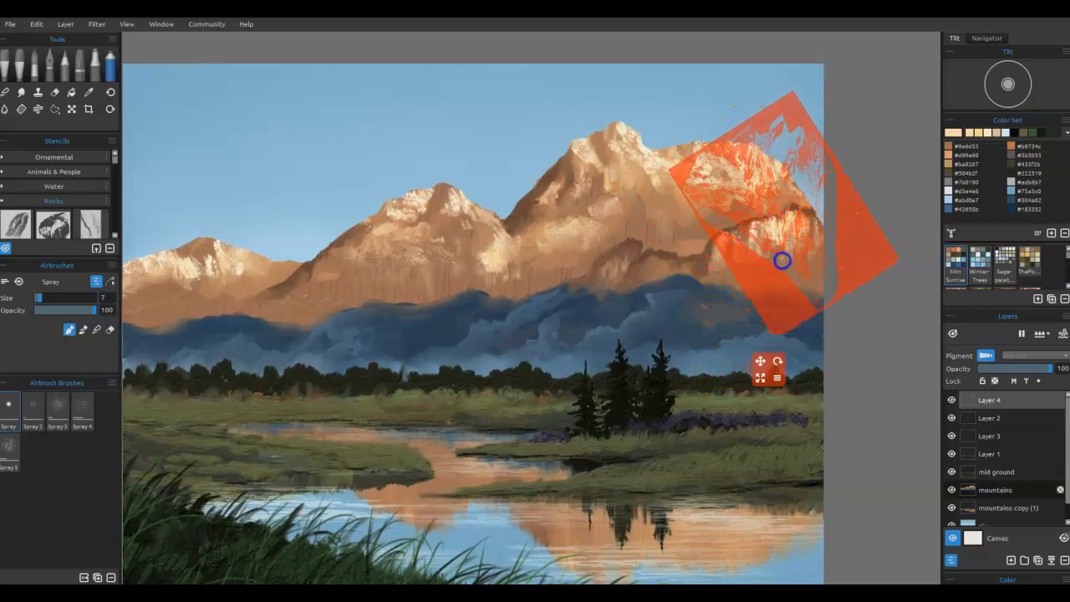
Step: Reposition the stencil from the left mountain back to the right mountain and spray cream texture across its face and lower slope
drag(772, 295, 208, 336)
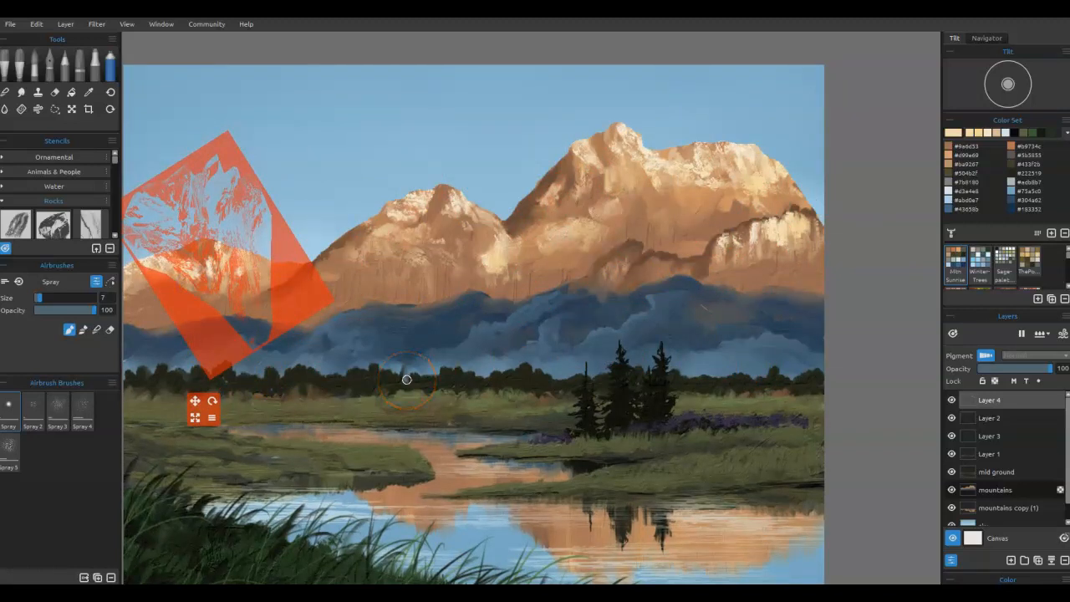
drag(289, 289, 731, 232)
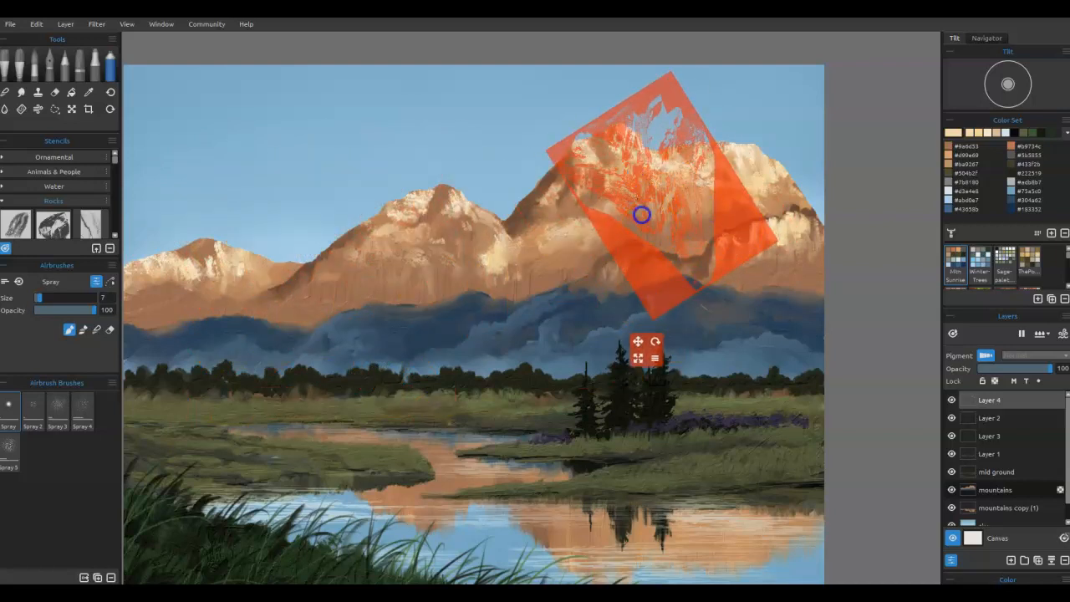
drag(721, 209, 770, 226)
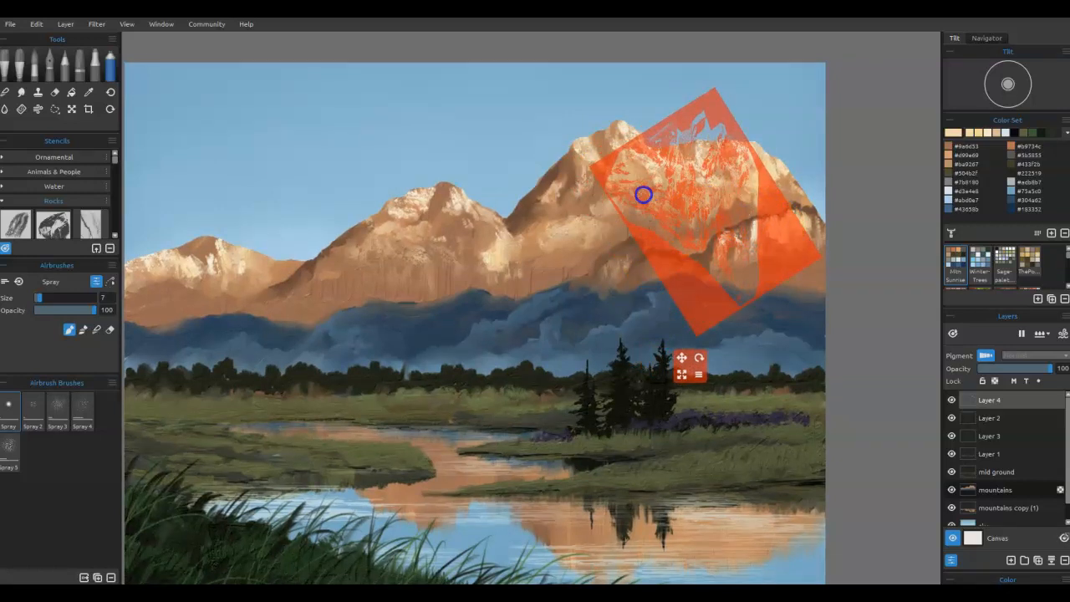
mouse_move(640, 193)
mouse_down()
mouse_move(626, 179)
mouse_move(662, 175)
mouse_up()
drag(794, 253, 781, 289)
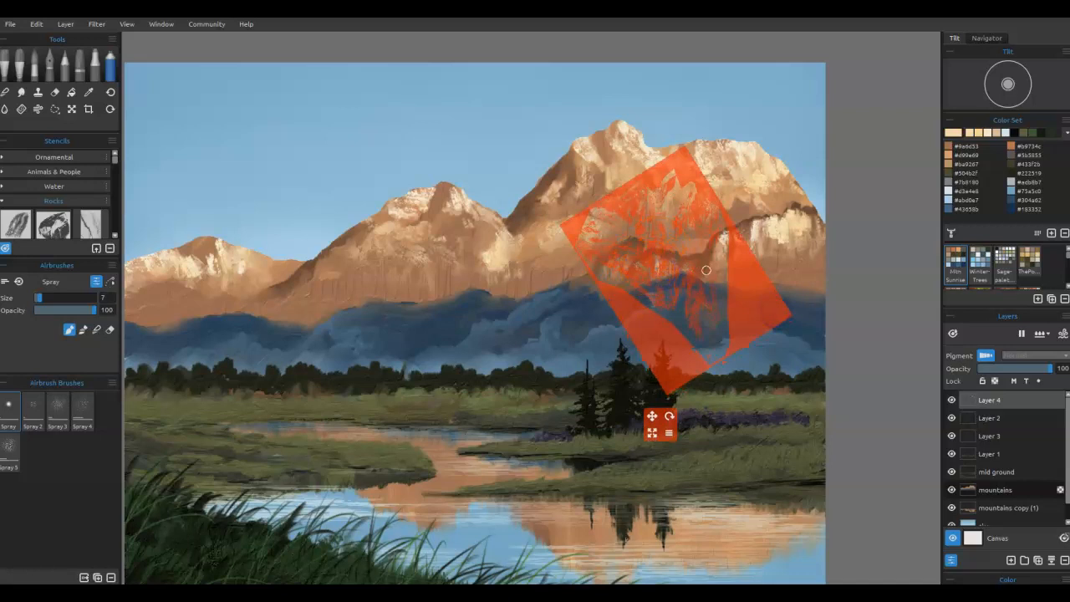
Step: Move the stencil over the far-left mountain and spray cream rock highlights on its snowy slopes
drag(745, 306, 387, 312)
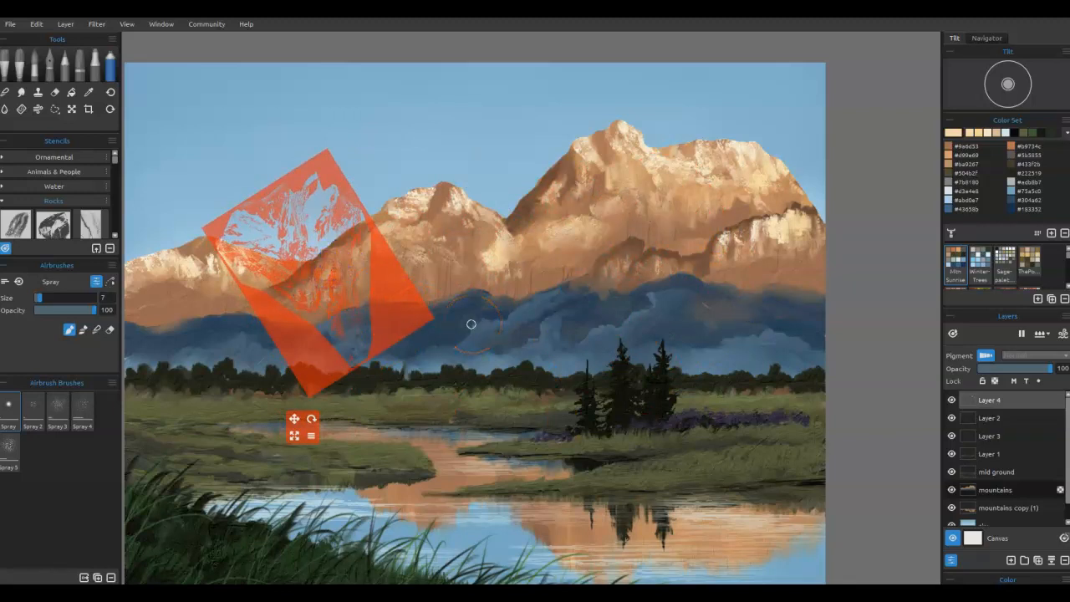
drag(378, 306, 307, 280)
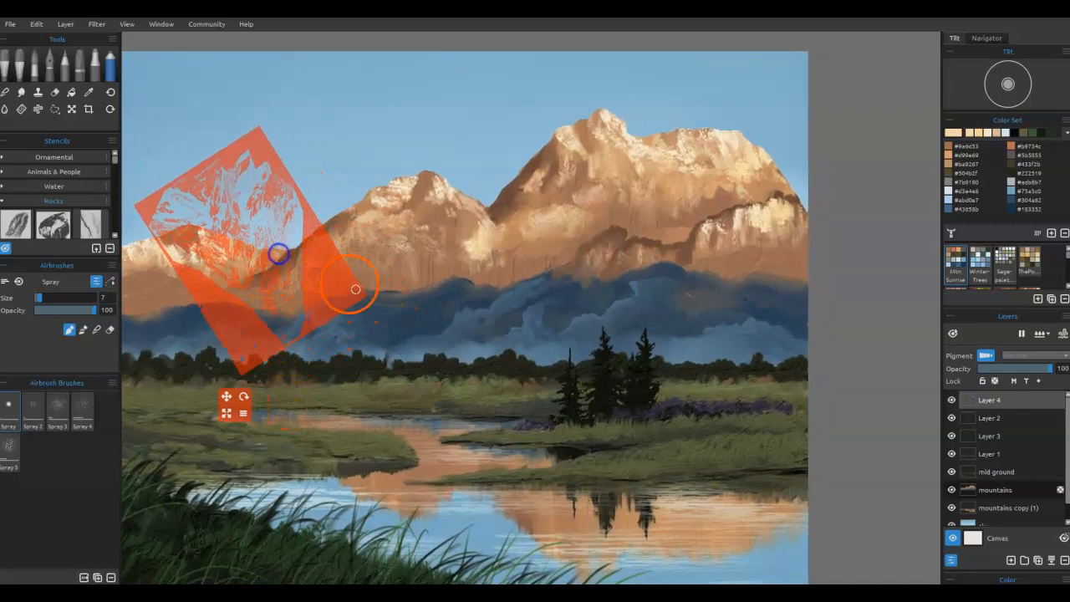
drag(494, 325, 647, 299)
drag(466, 263, 366, 340)
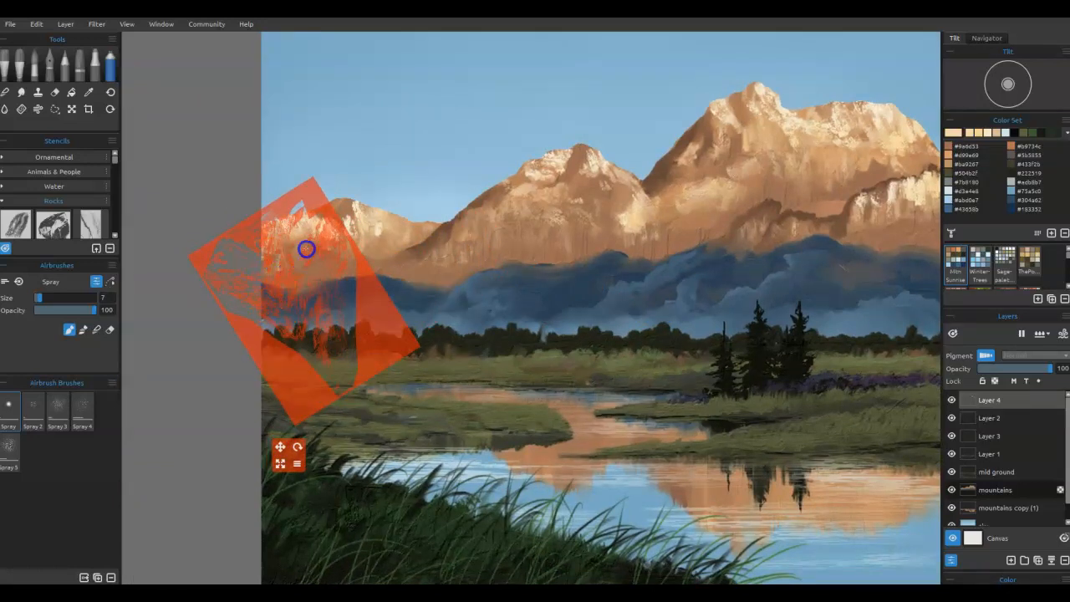
mouse_move(303, 250)
mouse_down()
mouse_move(265, 278)
mouse_move(283, 345)
mouse_up()
Step: Return the stencil to the right mountain and spray more cream texture on its broad upper face
drag(368, 326, 890, 255)
scroll(853, 334, down, 3)
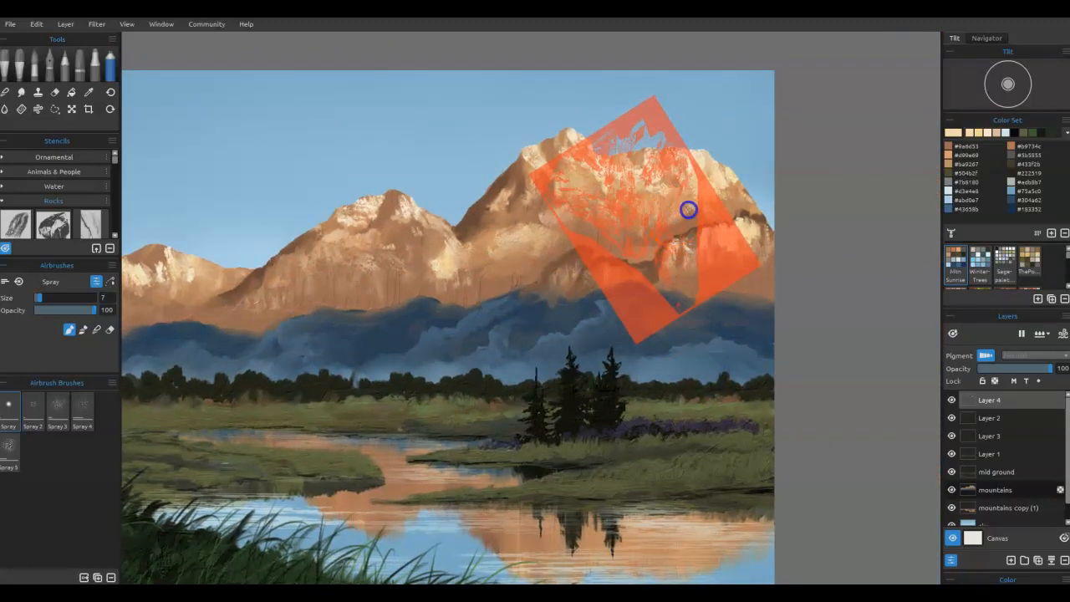
drag(686, 210, 697, 215)
drag(637, 252, 733, 234)
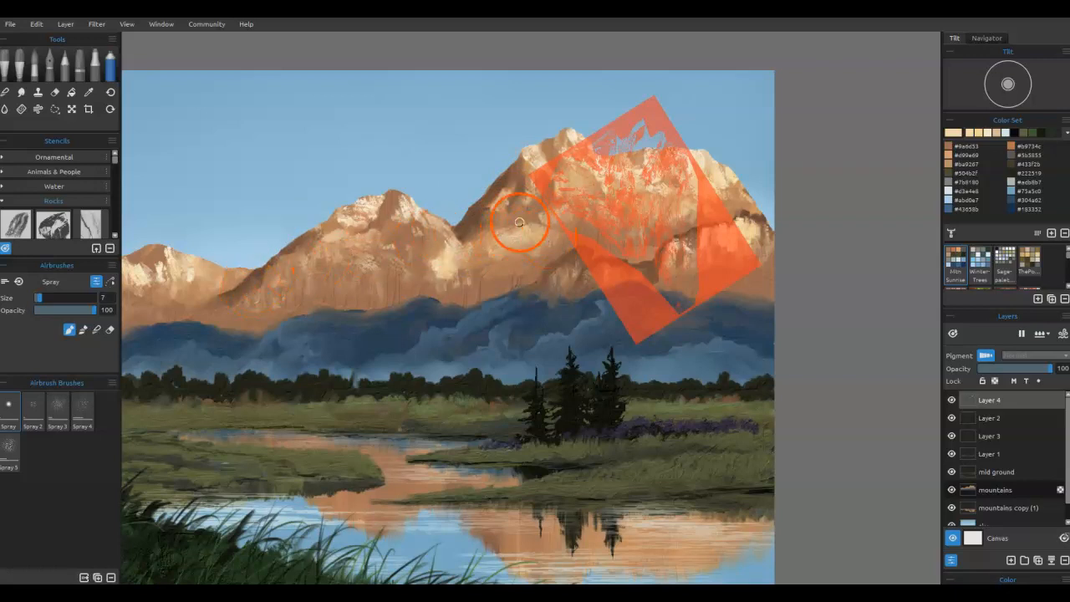
Step: Sample a dark brown from the shadowed mountain gap and rotate the stencil sideways over the right mountain
alt+click(473, 215)
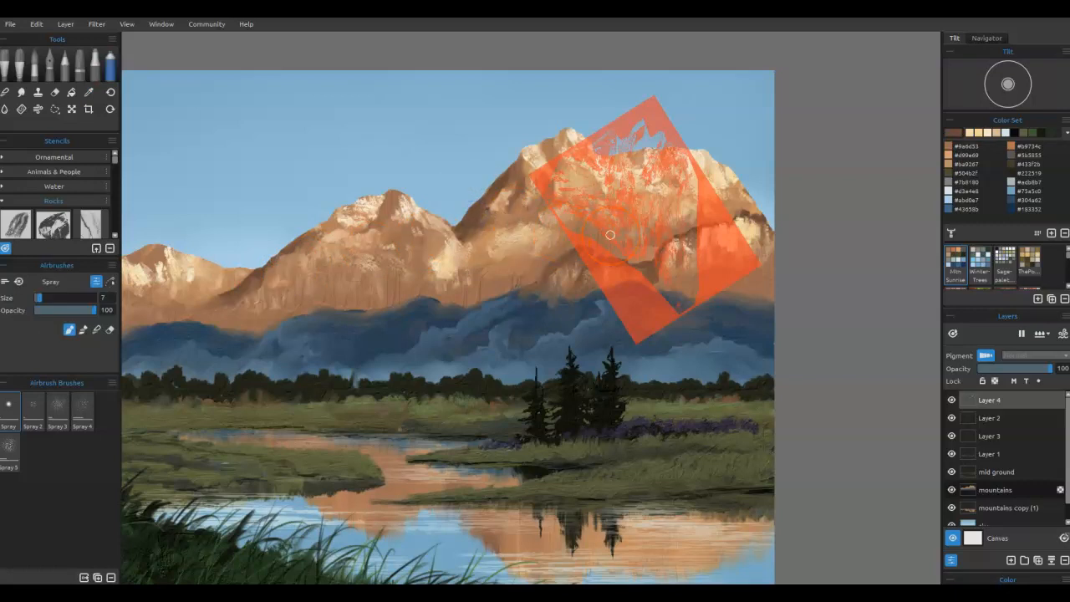
mouse_move(712, 248)
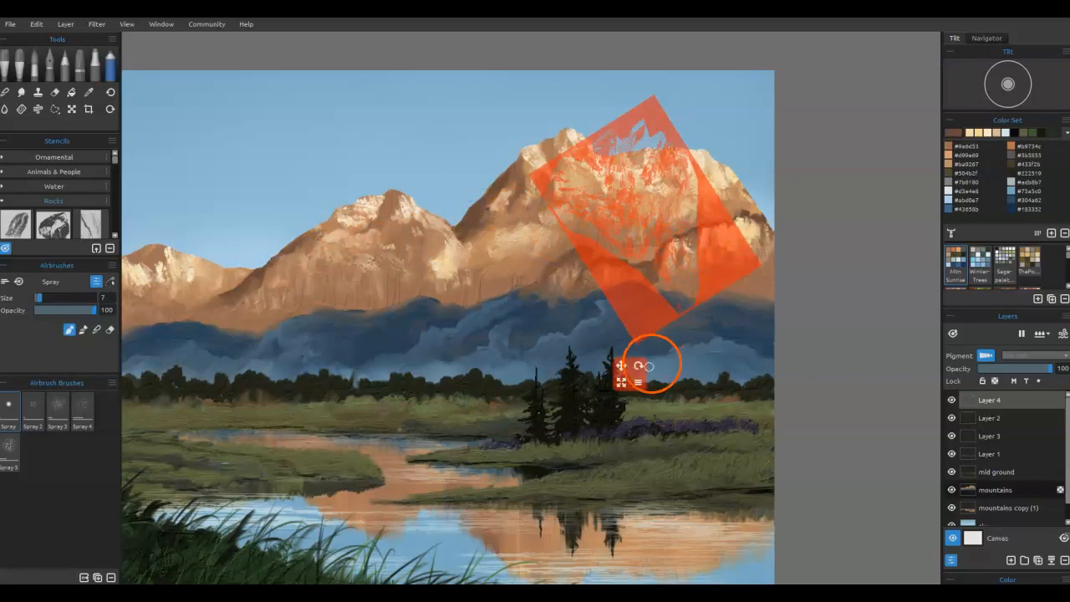
drag(639, 367, 744, 236)
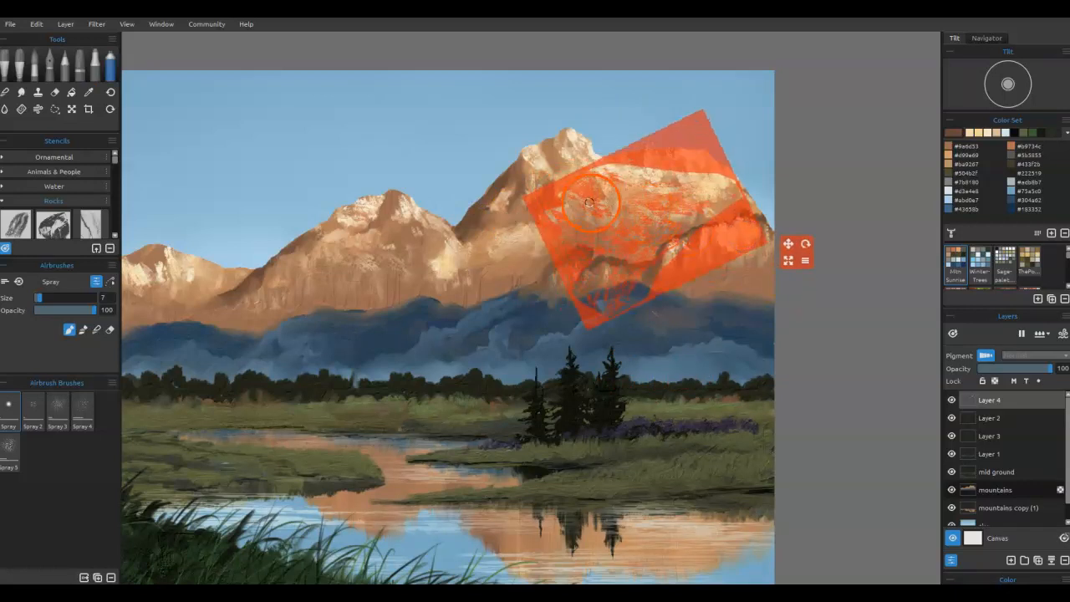
Step: Place the rotated stencil over the middle peak, resample a brown from the rock, and spray shadow texture on its summit and left slope
drag(706, 240, 449, 184)
scroll(449, 184, up, 5)
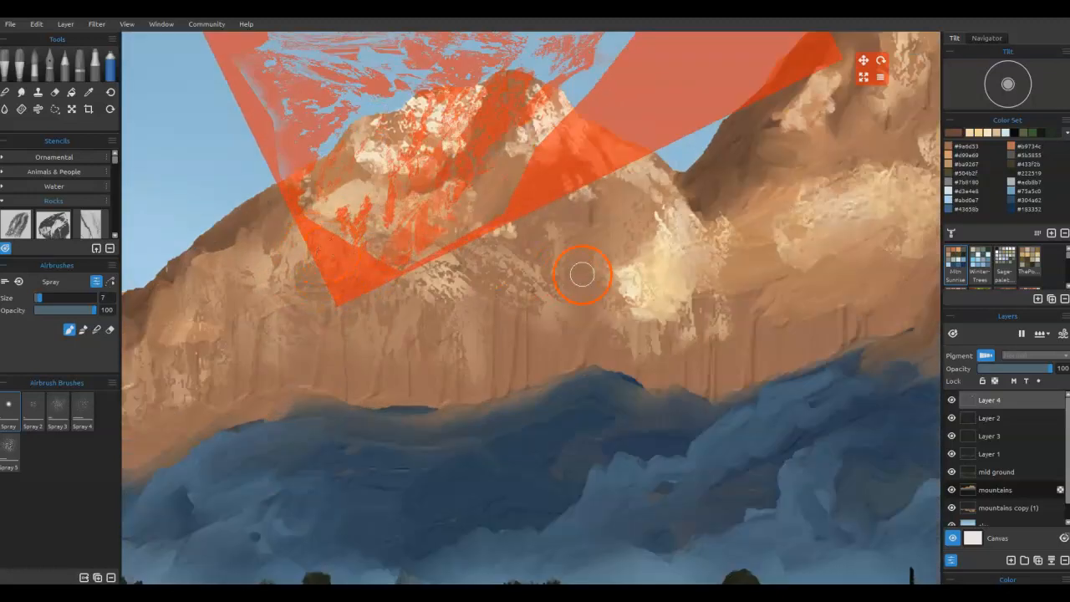
alt+click(520, 296)
mouse_move(493, 321)
mouse_down()
mouse_move(485, 347)
mouse_move(507, 284)
mouse_up()
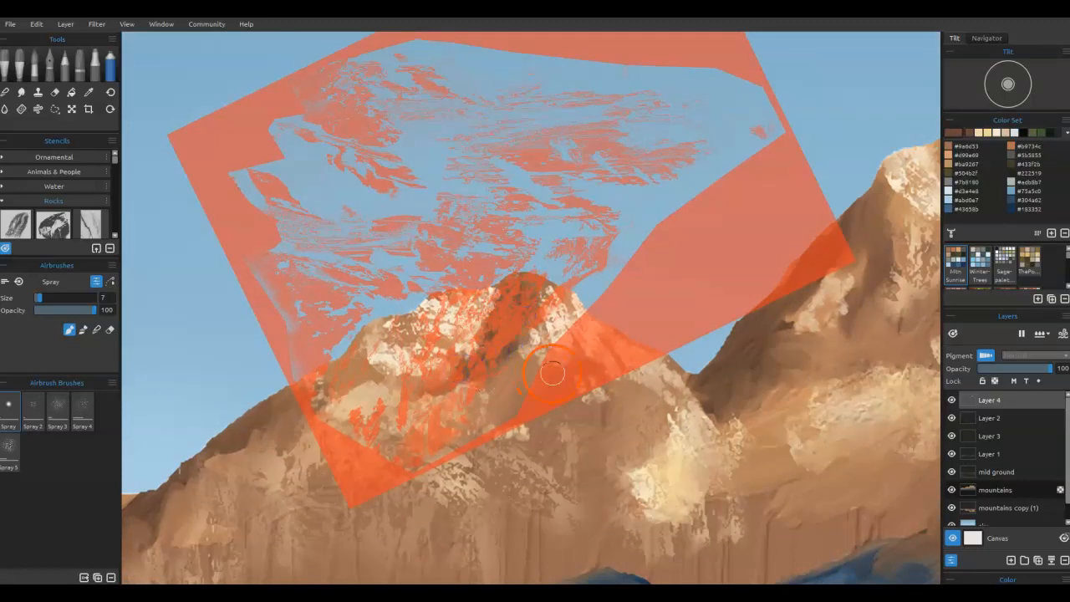
key(ctrl+t)
drag(578, 360, 622, 360)
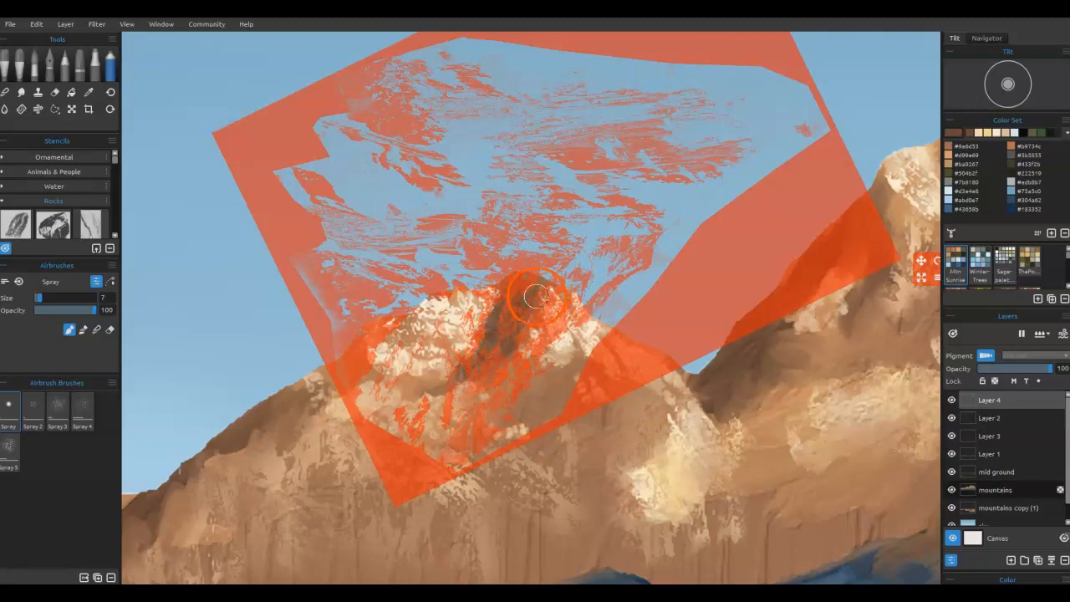
drag(710, 327, 572, 372)
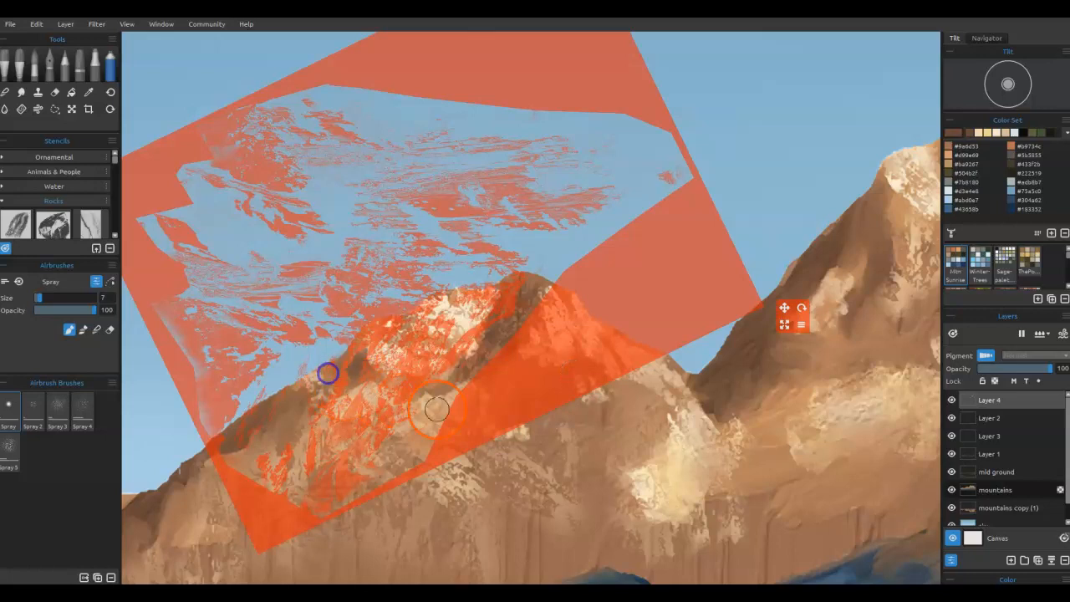
Step: Shrink and rotate the stencil to fit the tallest mountain's left shoulder, and spray dark brown shadow texture through it
drag(680, 274, 952, 172)
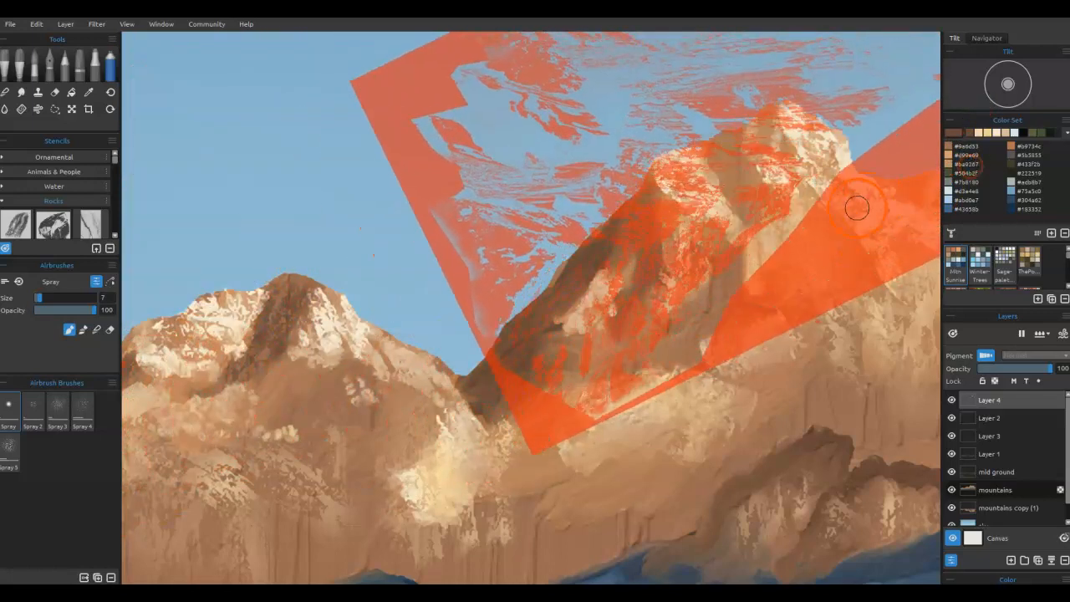
drag(865, 244, 556, 365)
drag(748, 346, 454, 394)
drag(415, 329, 669, 301)
drag(710, 354, 673, 361)
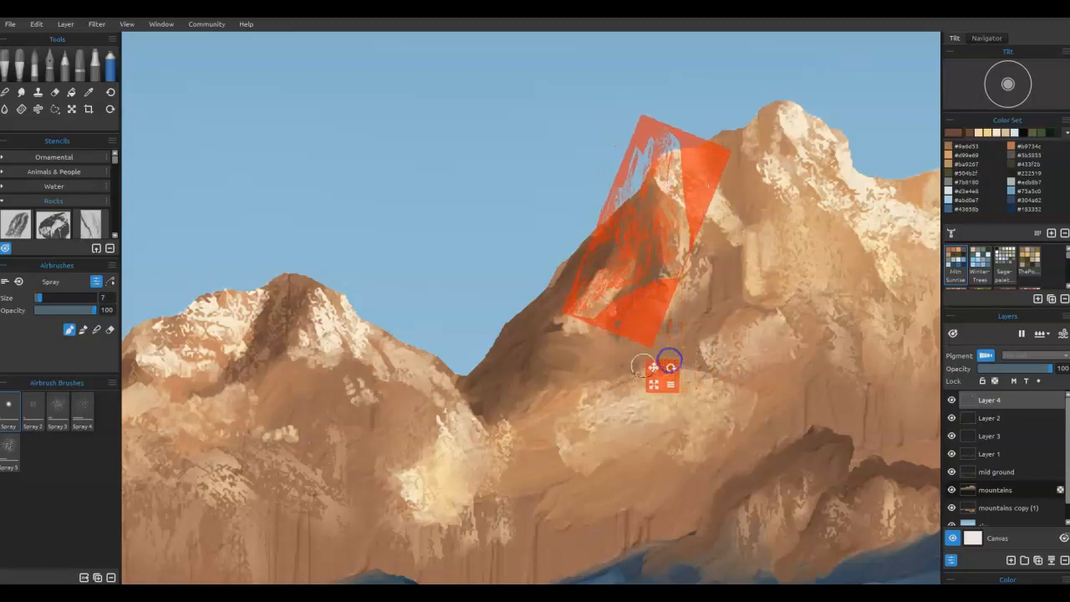
mouse_move(638, 214)
mouse_down()
mouse_move(614, 238)
mouse_move(647, 257)
mouse_up()
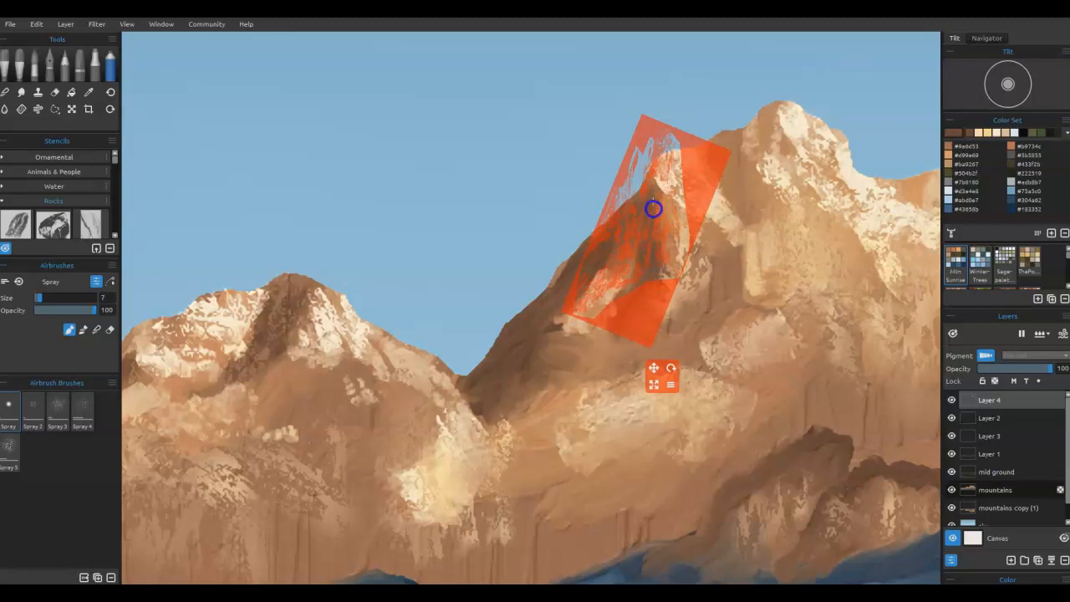
drag(671, 221, 673, 229)
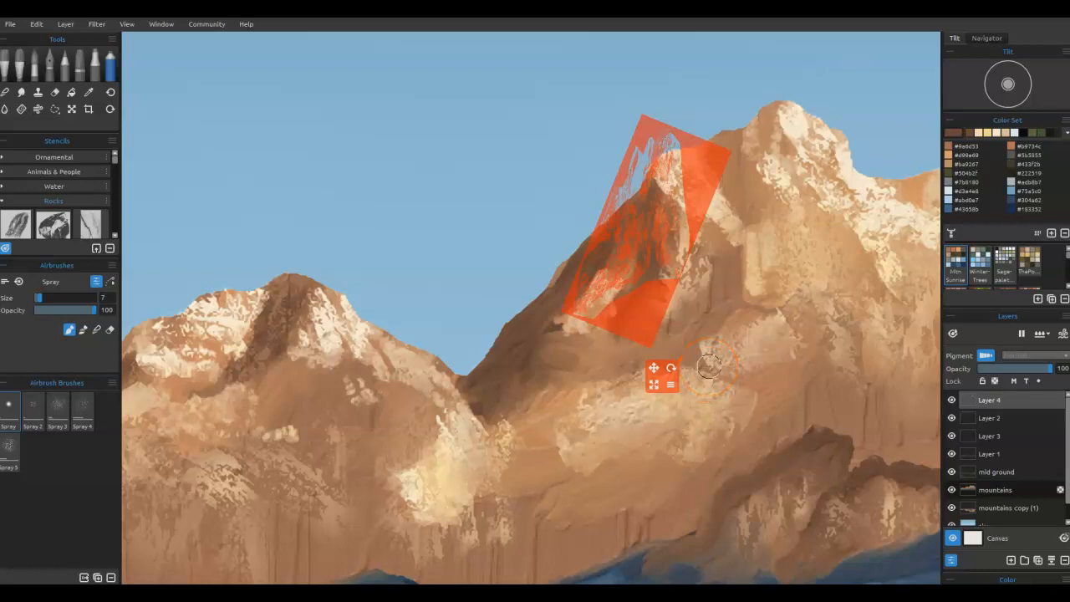
Step: Spray brown shadow texture through the stencil in the tallest mountain's shoulder notch, below its summit, and on its lower left face
drag(636, 311, 722, 242)
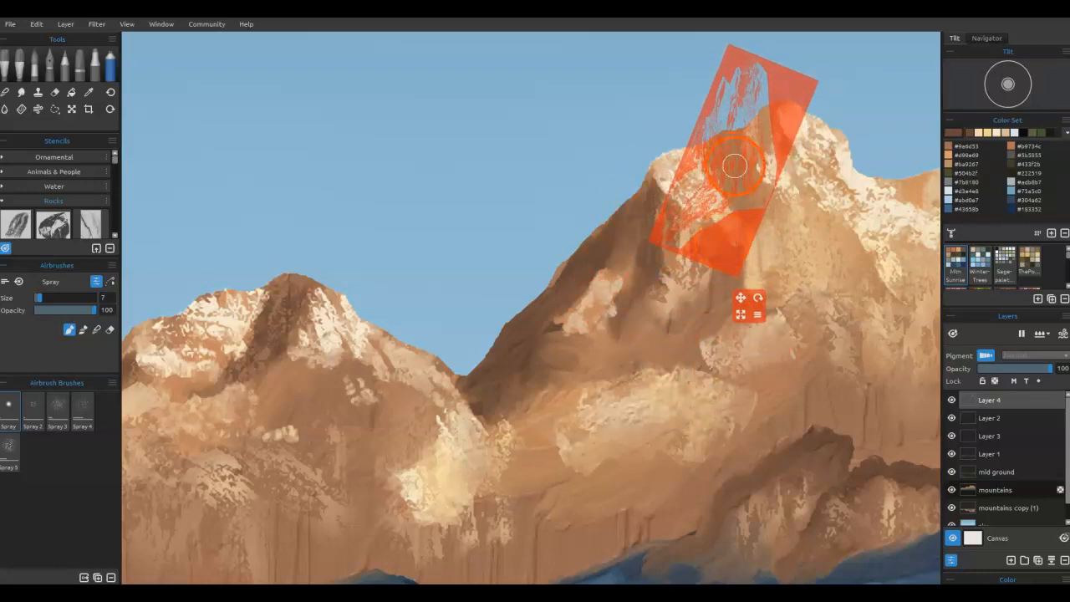
mouse_move(733, 182)
mouse_down()
mouse_move(740, 201)
mouse_move(766, 115)
mouse_up()
mouse_move(740, 236)
mouse_down()
mouse_move(780, 213)
mouse_move(769, 305)
mouse_up()
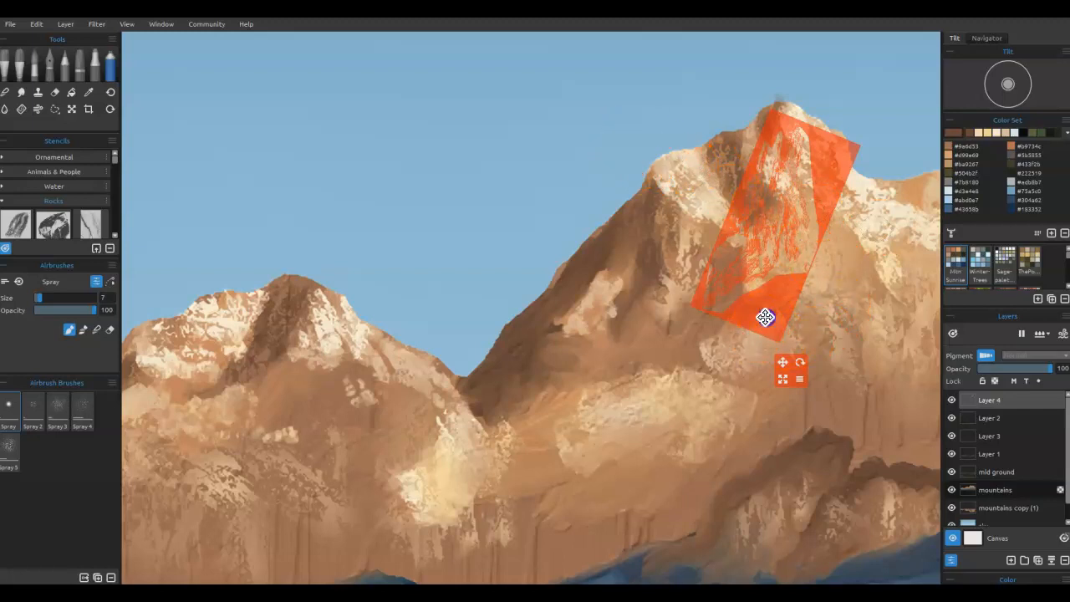
drag(764, 311, 724, 320)
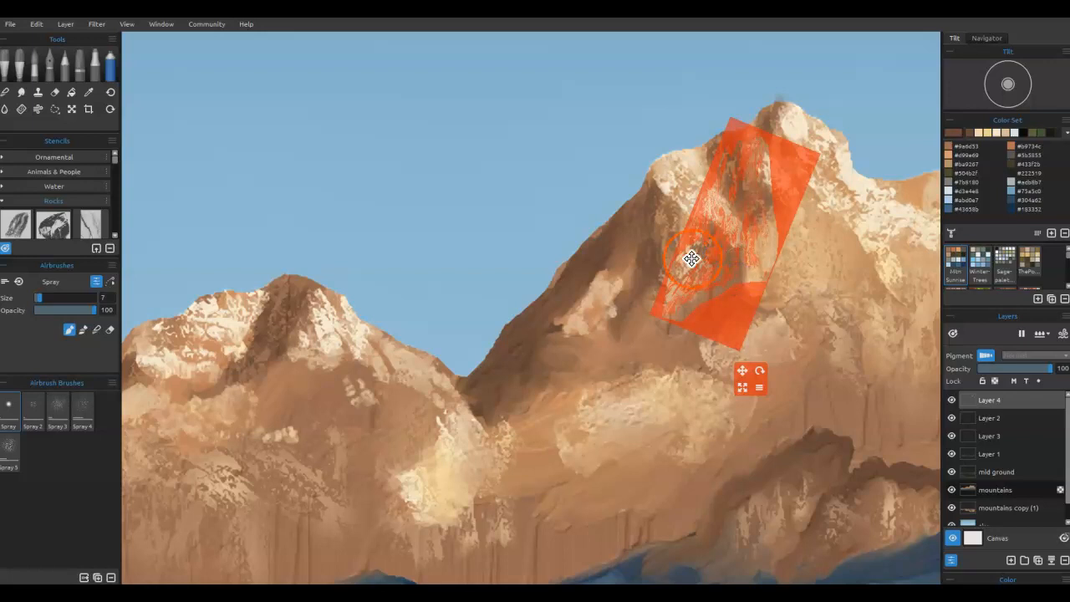
drag(711, 306, 642, 428)
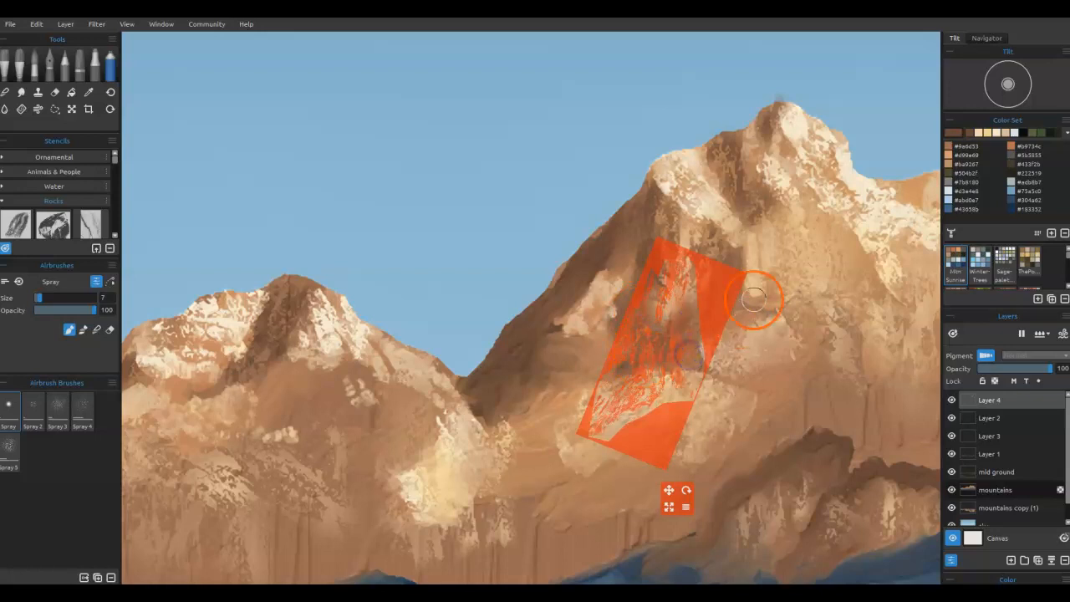
Step: Move the stencil to the saddle between the tallest peak and the right ridge, and spray brown shadow texture along its crest
drag(861, 262, 654, 172)
mouse_move(626, 209)
mouse_down()
mouse_move(628, 227)
mouse_move(614, 209)
mouse_up()
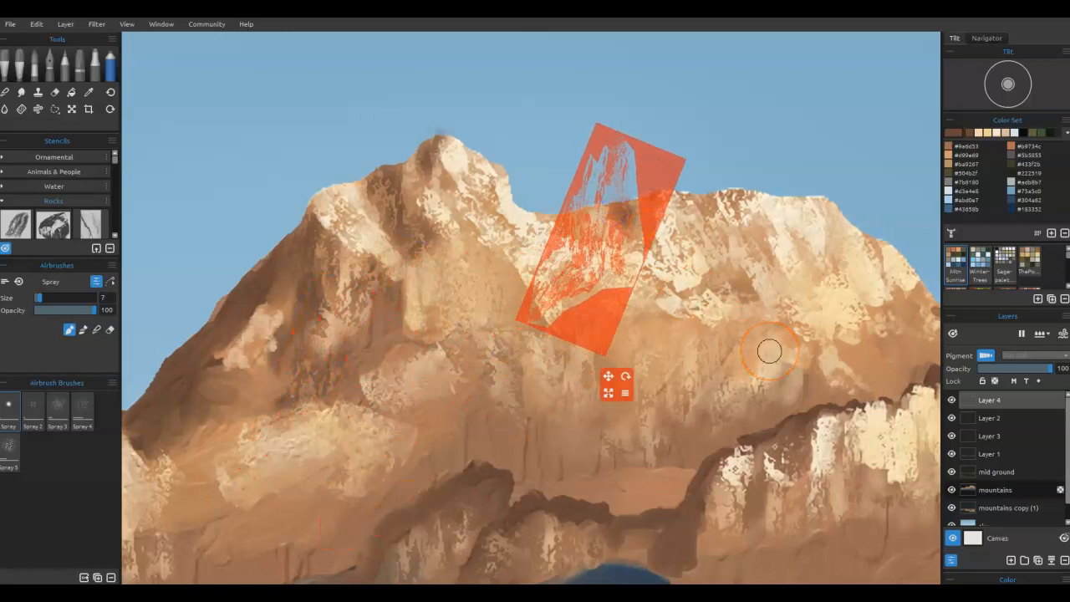
key(d)
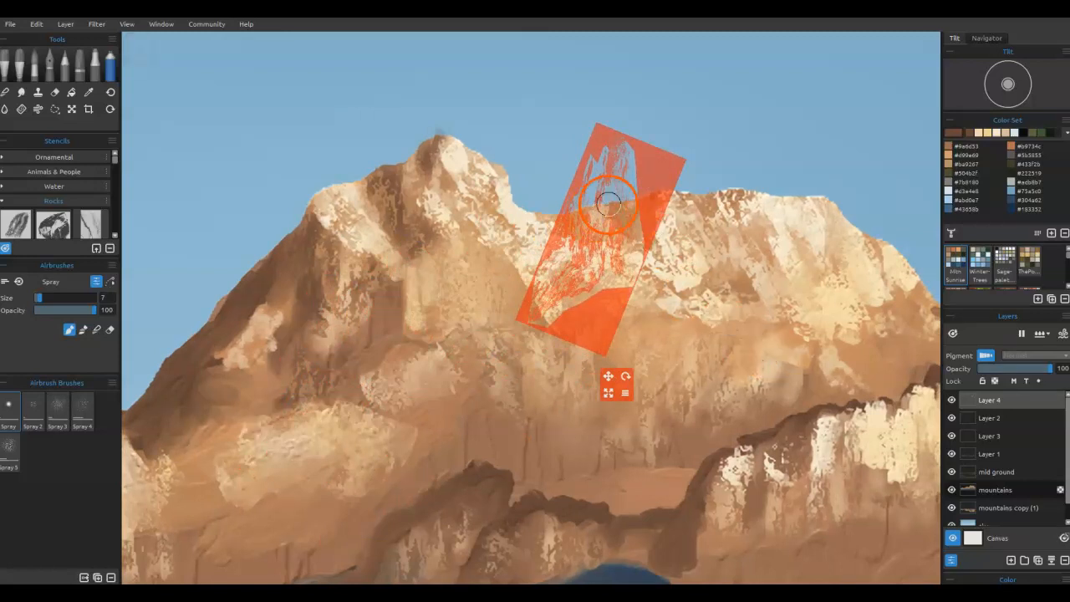
drag(637, 236, 639, 212)
drag(602, 310, 563, 318)
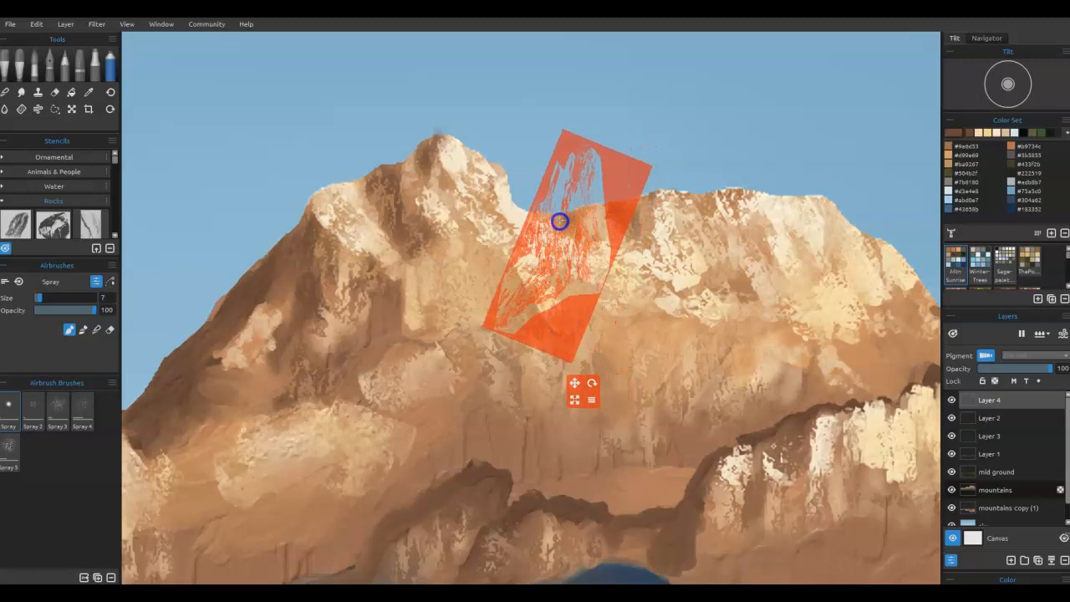
drag(580, 237, 581, 217)
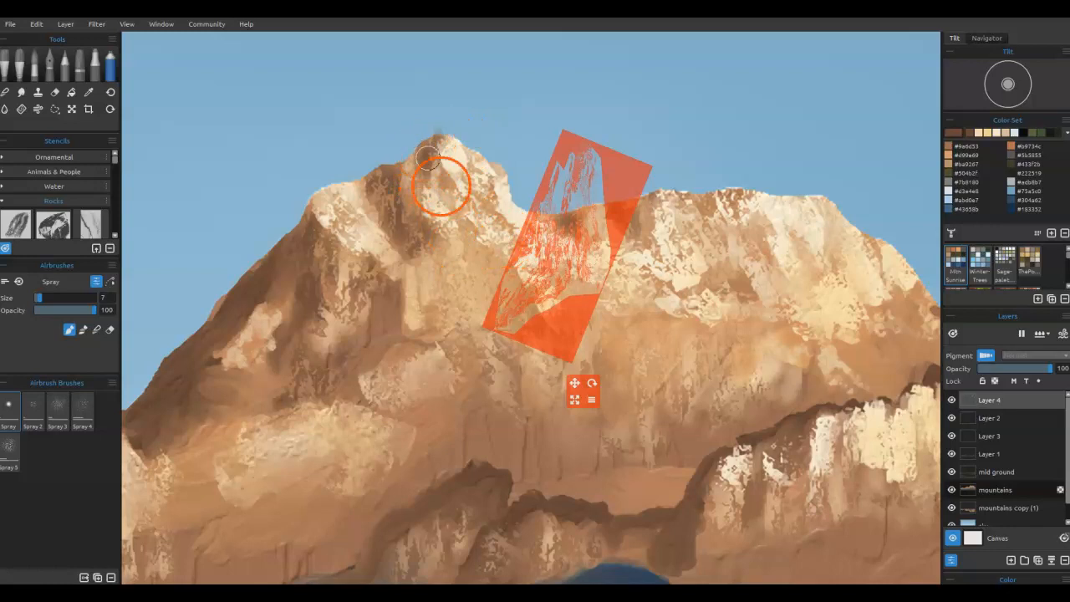
Step: Place the stencil over the middle mountain's left slope and the sunlit face beside its summit, and spray brown shadow texture there
drag(783, 392, 822, 273)
drag(300, 326, 659, 256)
click(959, 130)
drag(930, 133, 125, 313)
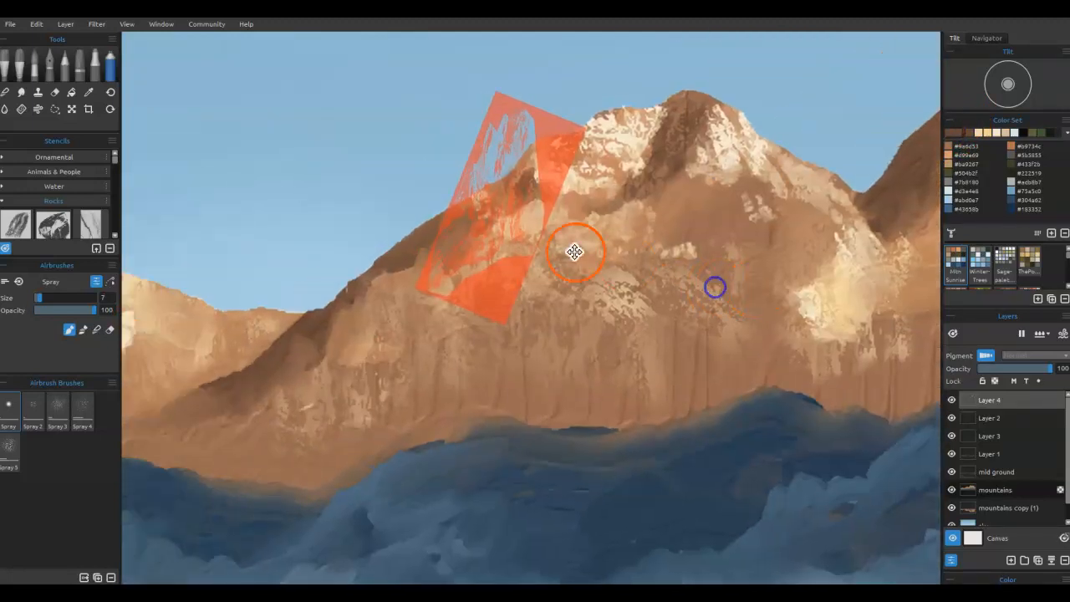
drag(526, 302, 736, 276)
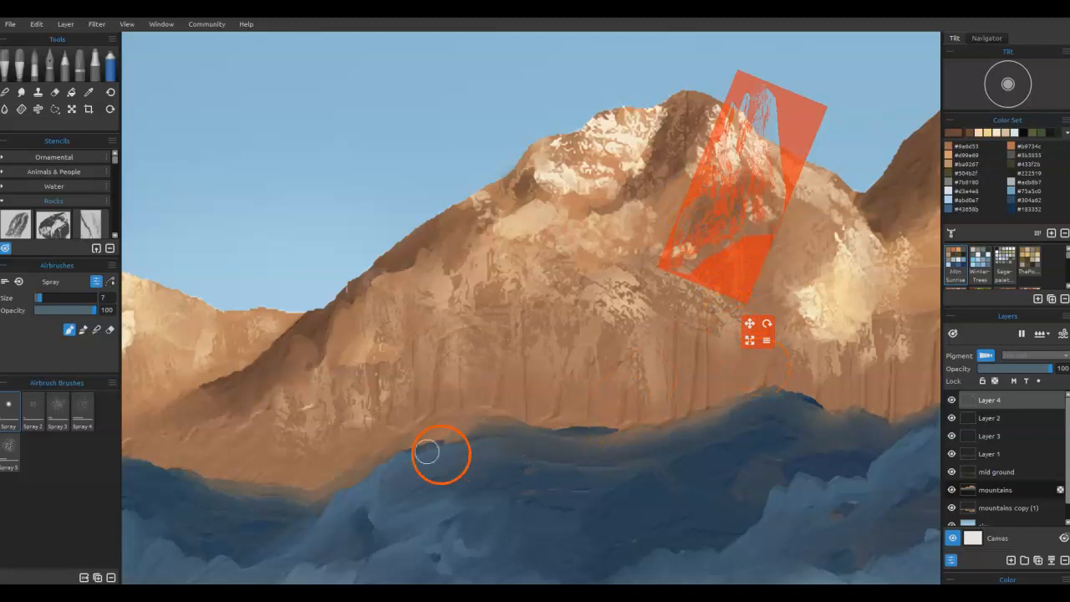
mouse_move(747, 274)
mouse_down()
mouse_move(444, 346)
mouse_move(911, 223)
mouse_up()
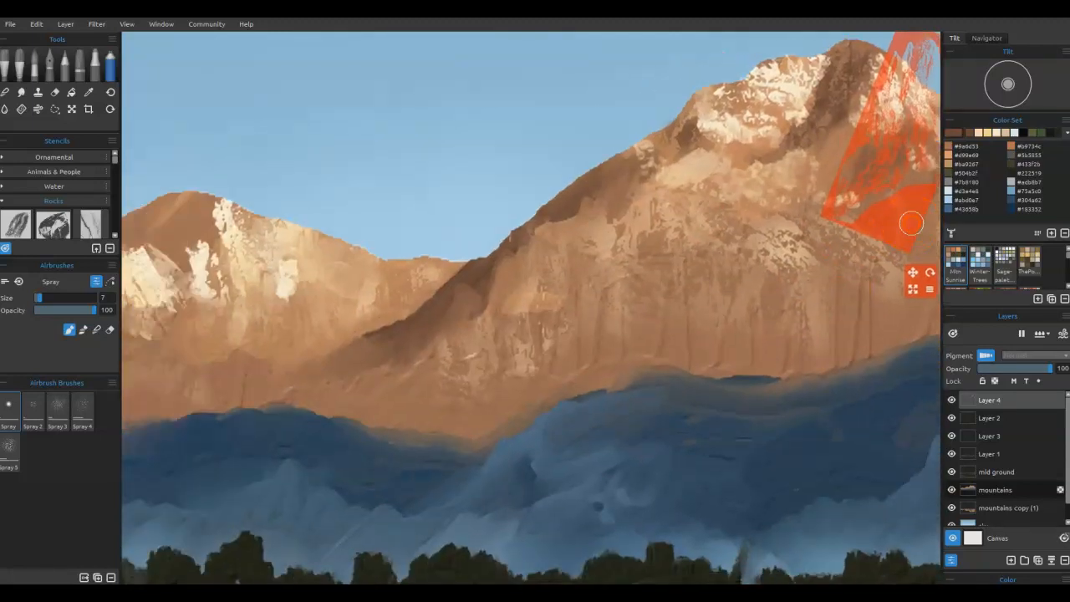
Step: Rotate the stencil nearly sideways over the shadowed slope between the left and middle mountains, and spray brown texture down to the valley
drag(913, 272, 239, 466)
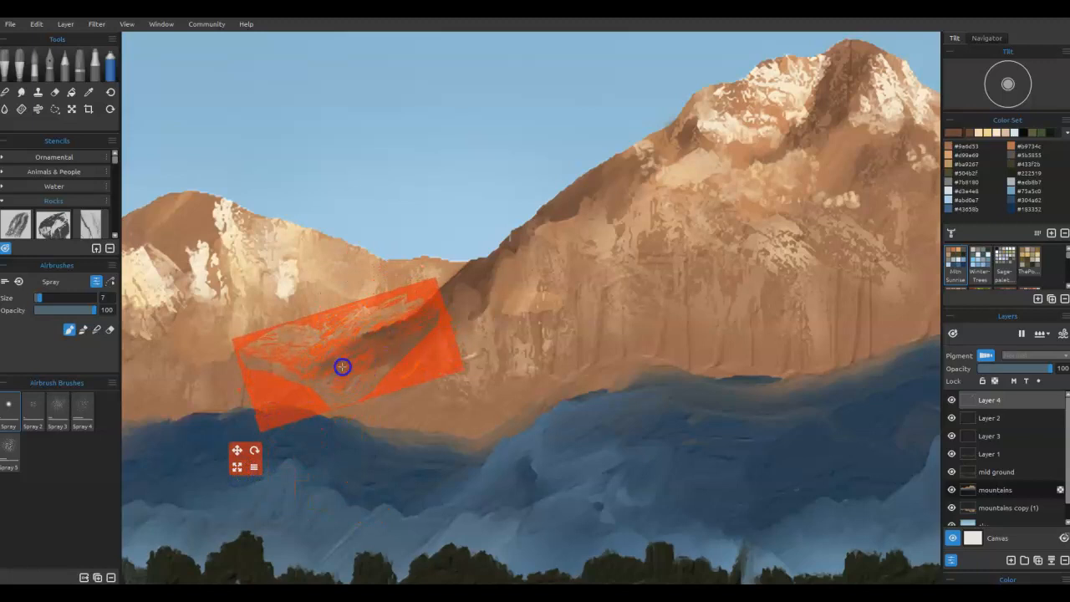
drag(346, 362, 469, 292)
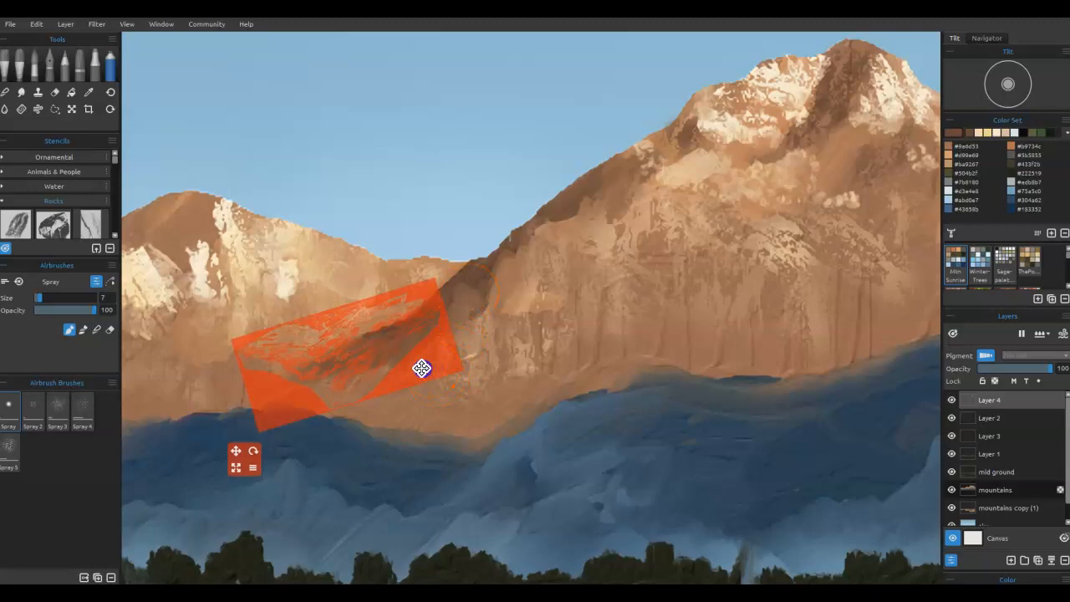
drag(421, 368, 399, 403)
drag(308, 429, 330, 384)
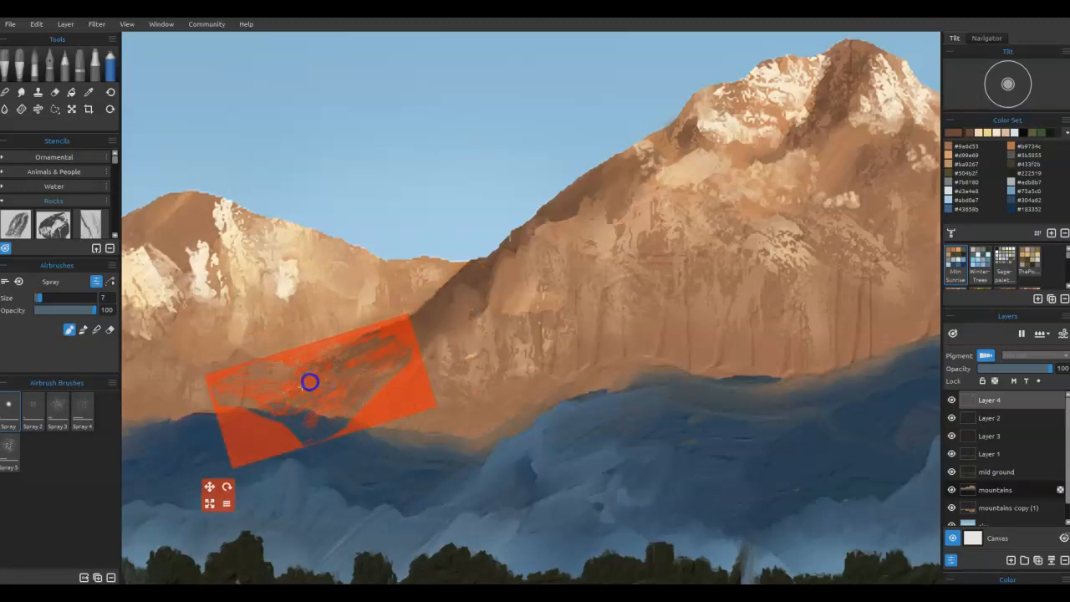
drag(279, 391, 392, 365)
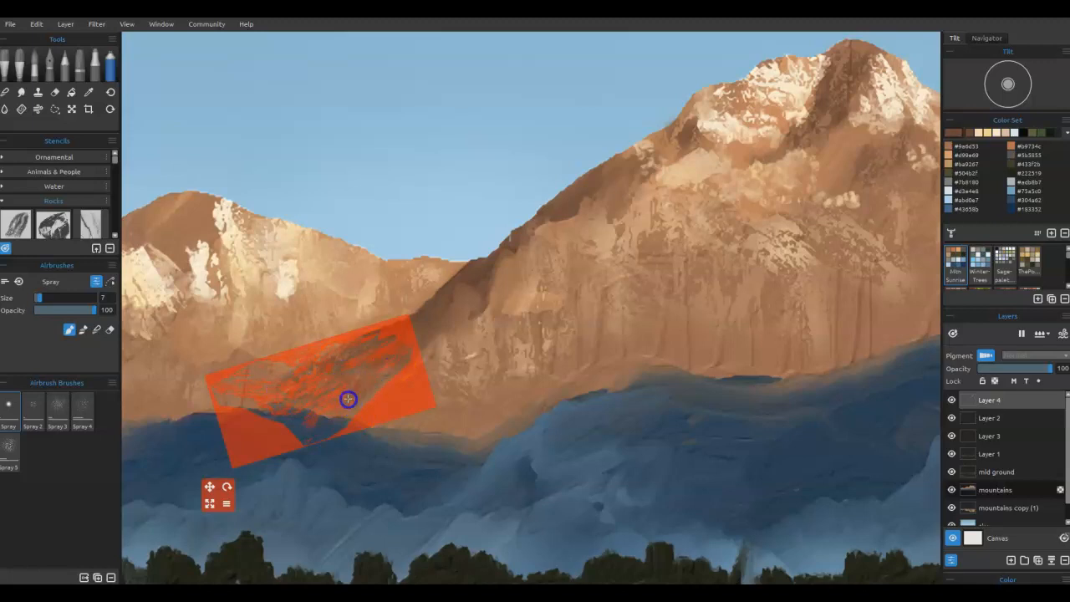
Step: Tilt the stencil over the left mountain's dark summit, spray brown shadow texture, and continue on its lower left slope
drag(447, 237, 723, 225)
drag(633, 388, 445, 195)
drag(364, 322, 415, 351)
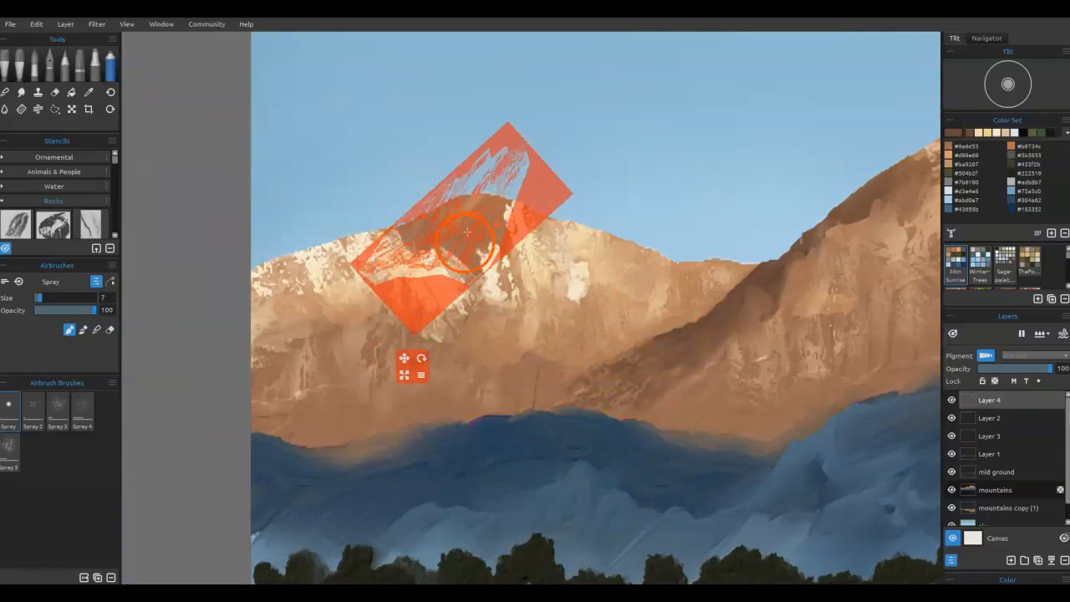
click(986, 37)
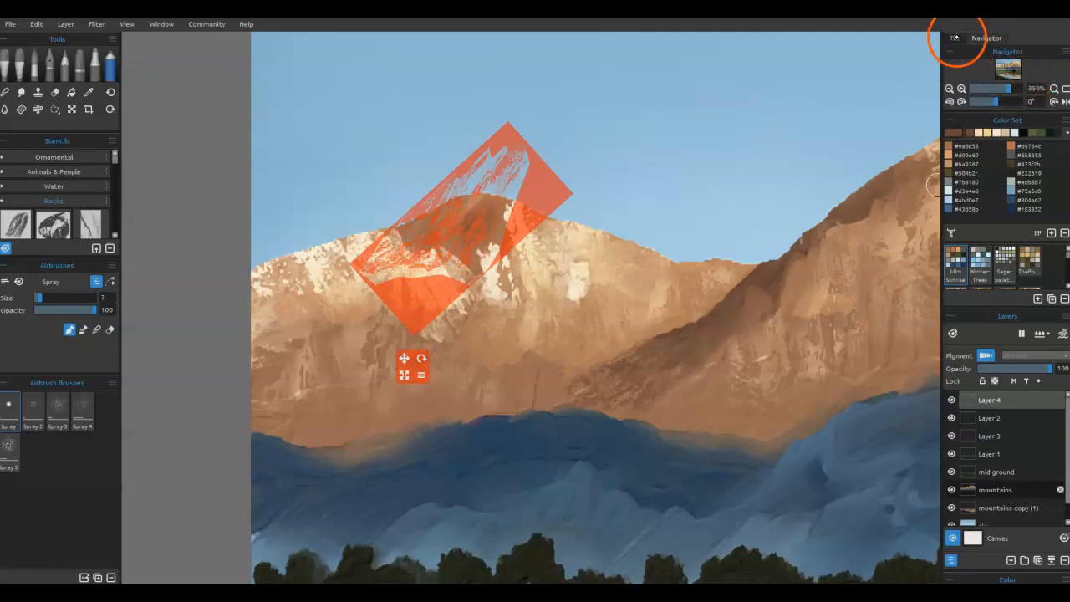
click(954, 38)
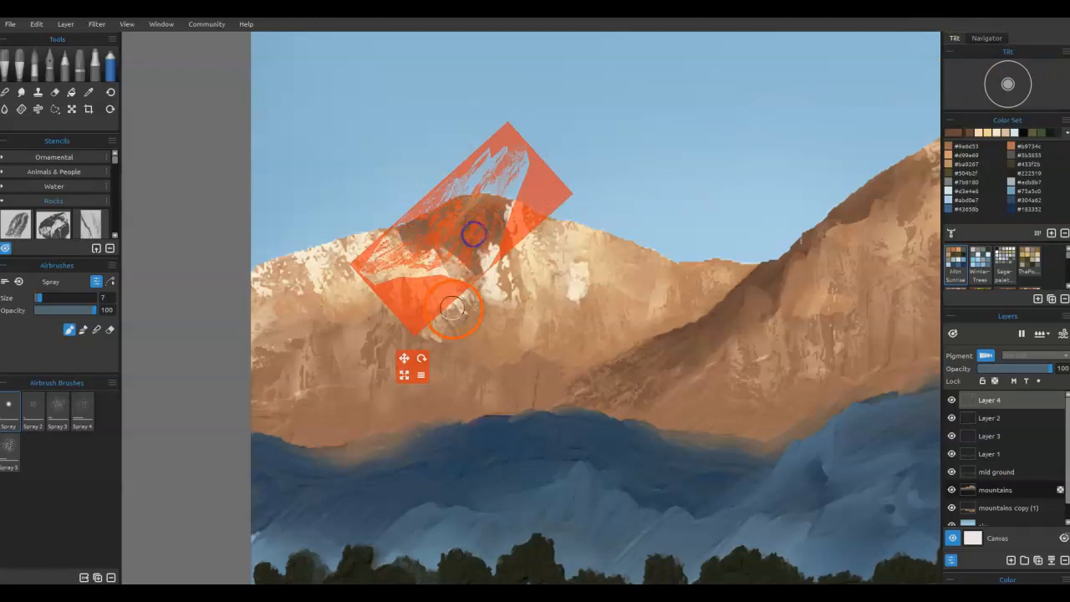
drag(437, 301, 256, 420)
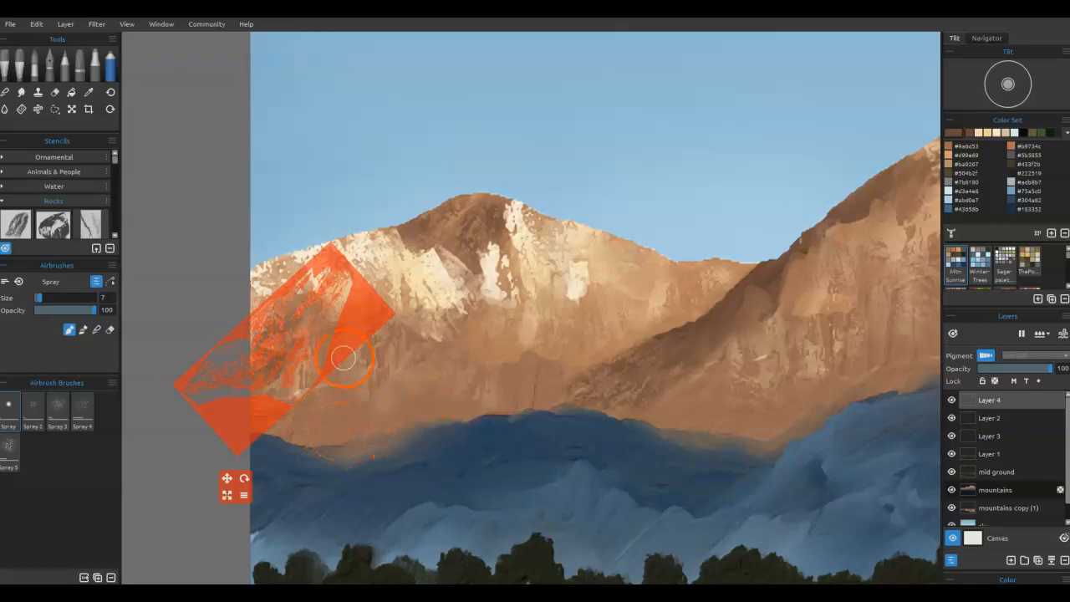
Step: Move the stencil along the mountains' base from the middle mountain to the far left edge, spraying brown texture above the blue hills
mouse_move(346, 327)
mouse_down()
mouse_move(442, 313)
mouse_move(817, 426)
mouse_move(819, 410)
mouse_up()
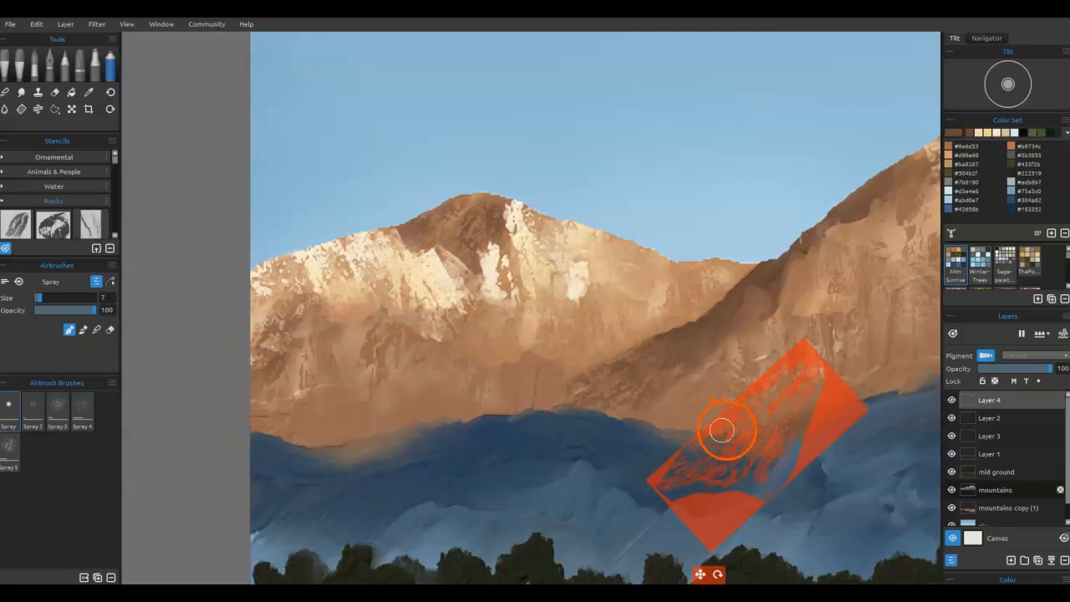
drag(824, 410, 684, 403)
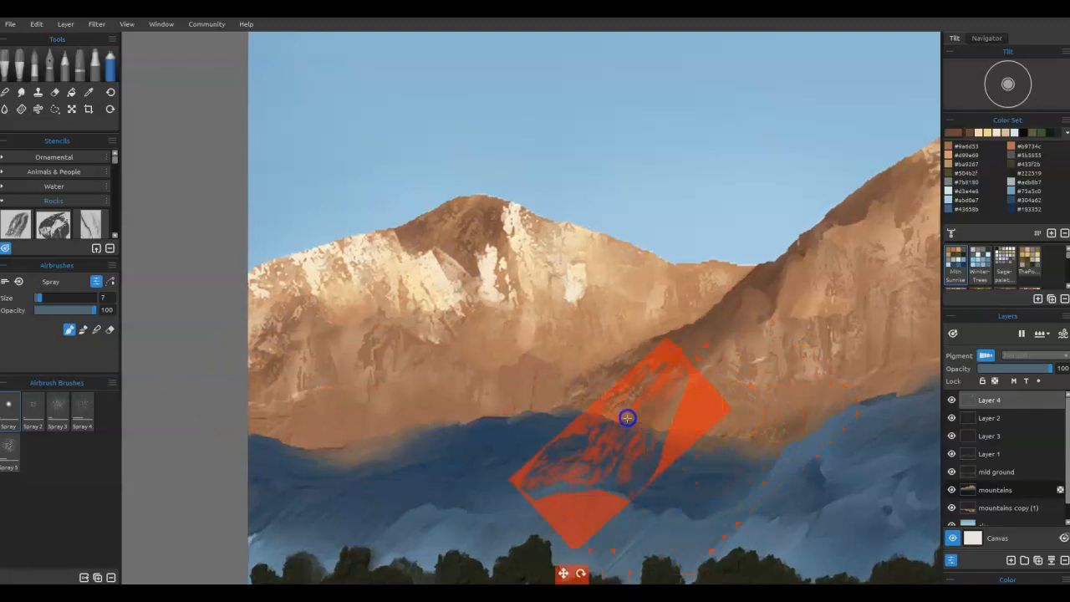
mouse_move(677, 399)
mouse_down()
mouse_move(688, 410)
mouse_move(596, 387)
mouse_move(563, 402)
mouse_up()
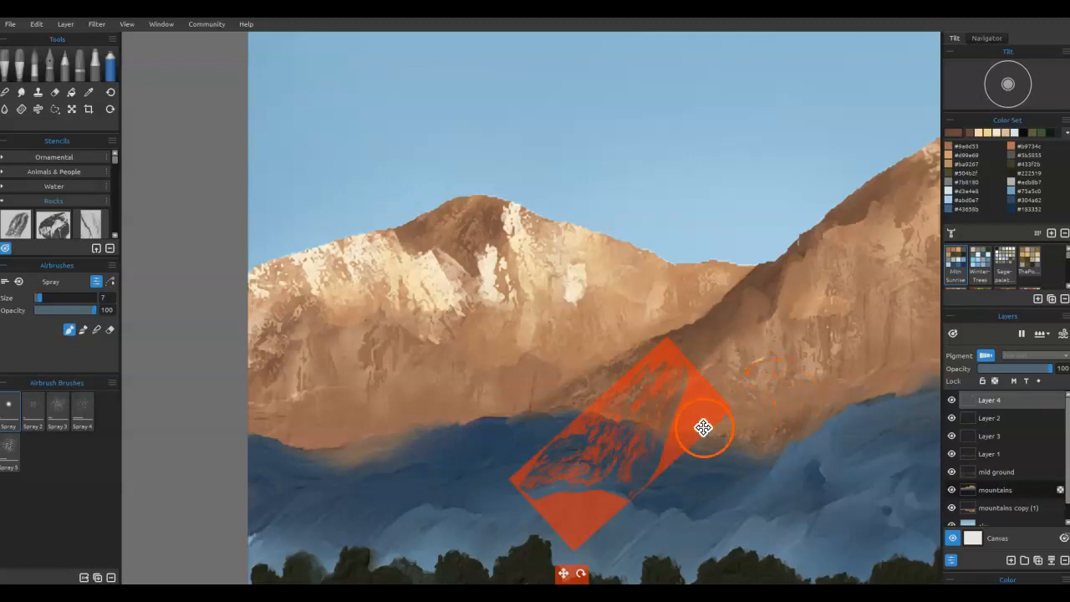
drag(687, 429, 391, 425)
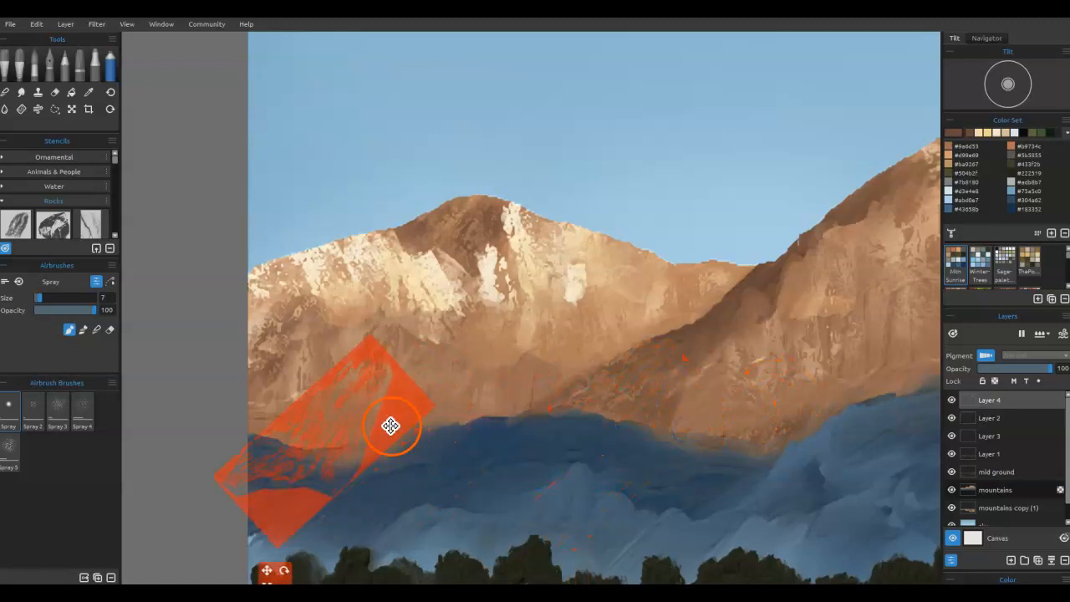
mouse_move(310, 433)
mouse_down()
mouse_move(341, 424)
mouse_move(280, 441)
mouse_move(308, 431)
mouse_move(368, 377)
mouse_move(356, 429)
mouse_move(325, 398)
mouse_up()
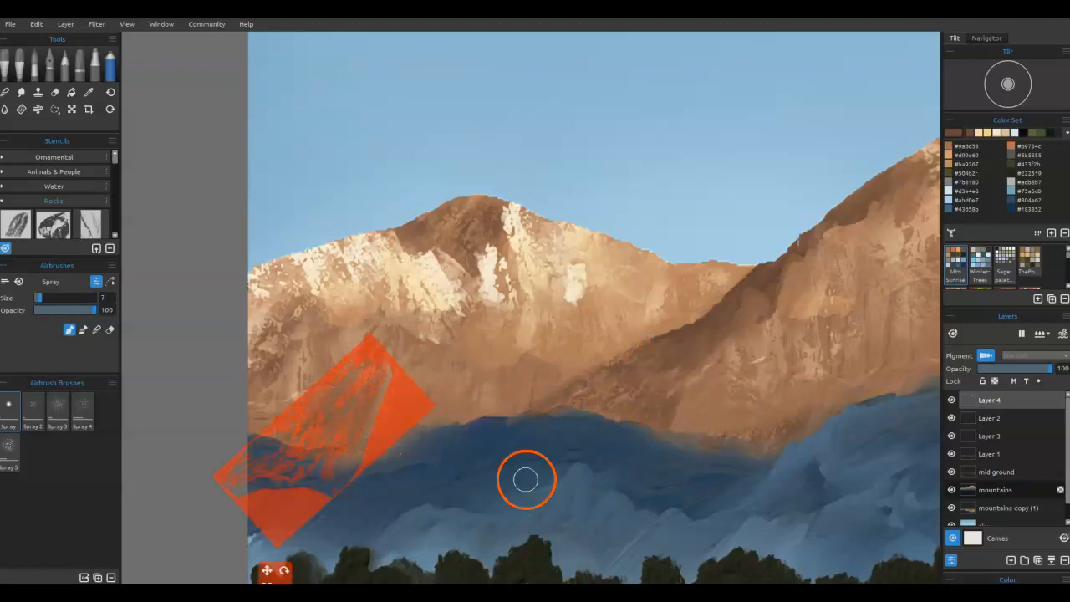
Step: Place the stencil more upright at the center of the left mountain's base, and spray shadow texture with brown and sampled greyish tones
drag(397, 407, 554, 382)
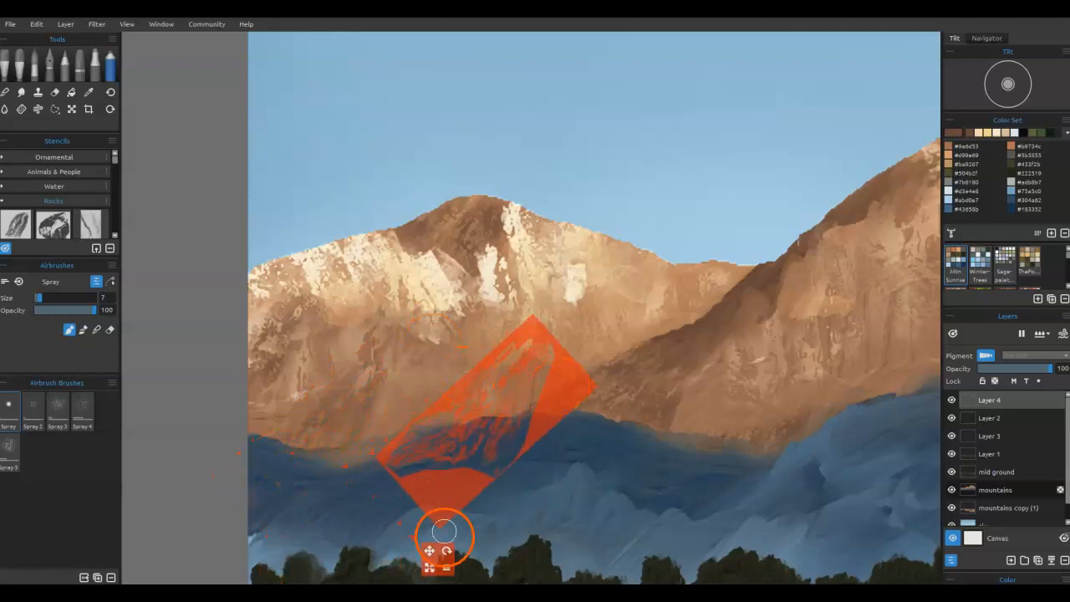
drag(446, 551, 504, 537)
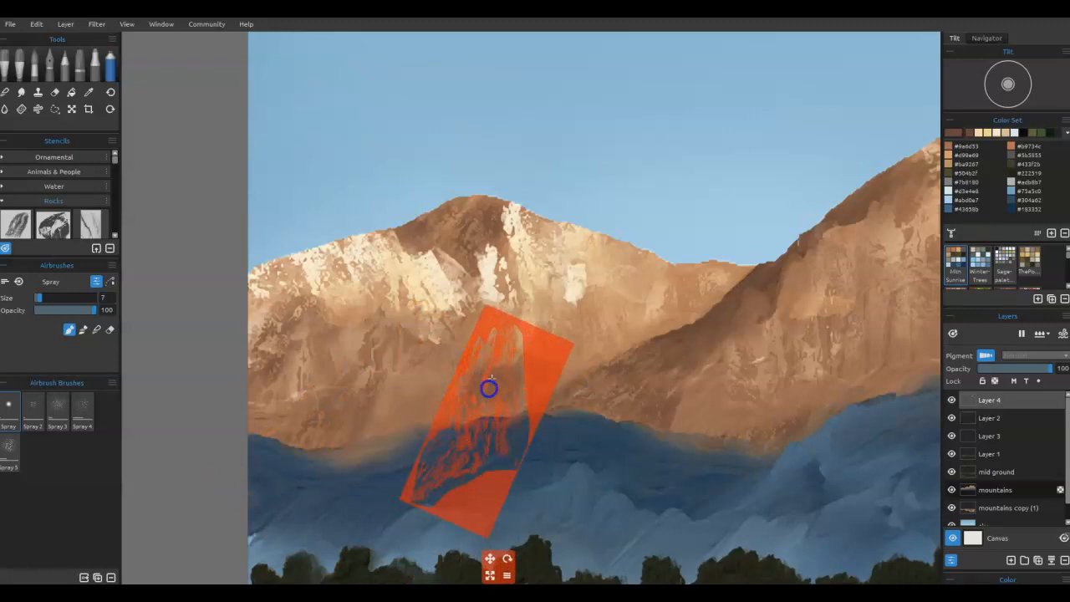
mouse_move(513, 343)
mouse_down()
mouse_move(560, 403)
mouse_move(503, 395)
mouse_move(482, 412)
mouse_move(504, 428)
mouse_up()
alt+click(394, 467)
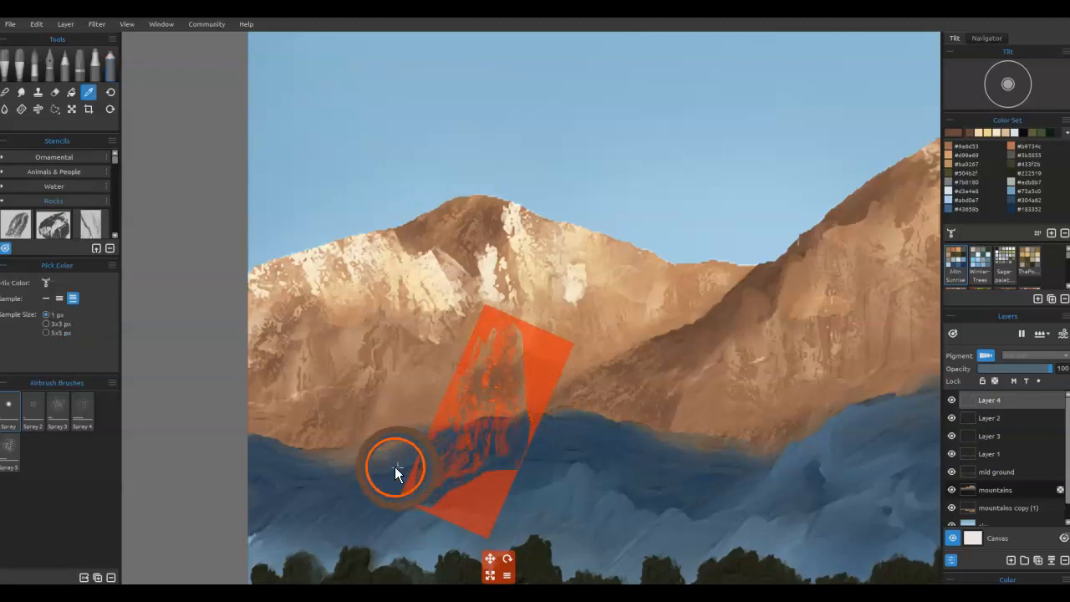
click(472, 406)
alt+click(342, 426)
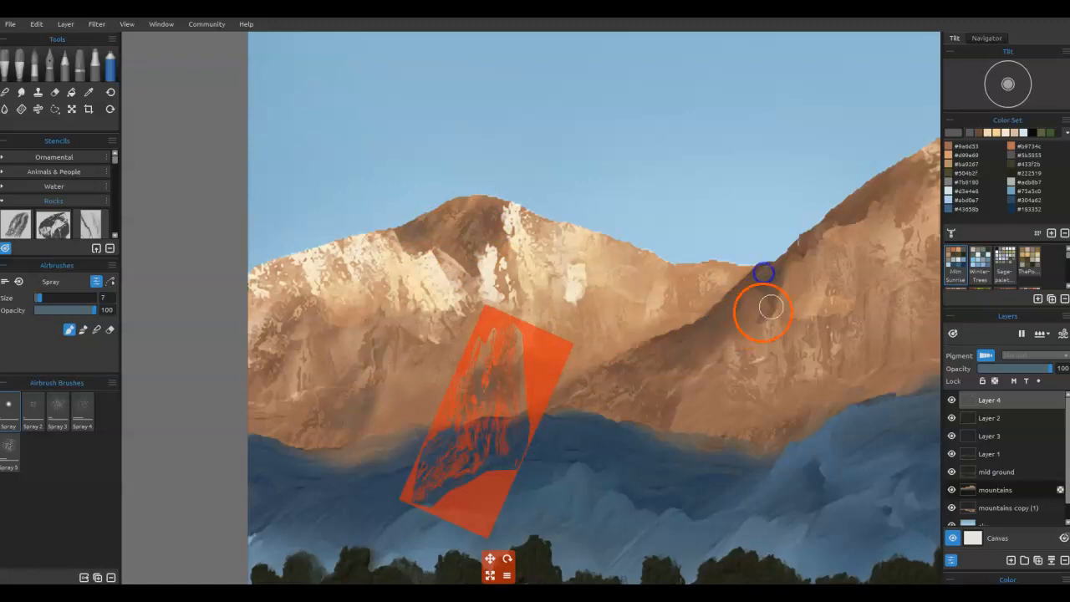
Step: Spray soft grey shadow over the tallest mountain's lower left face and the dark foothill at the right range's base, without the stencil
drag(765, 410, 335, 490)
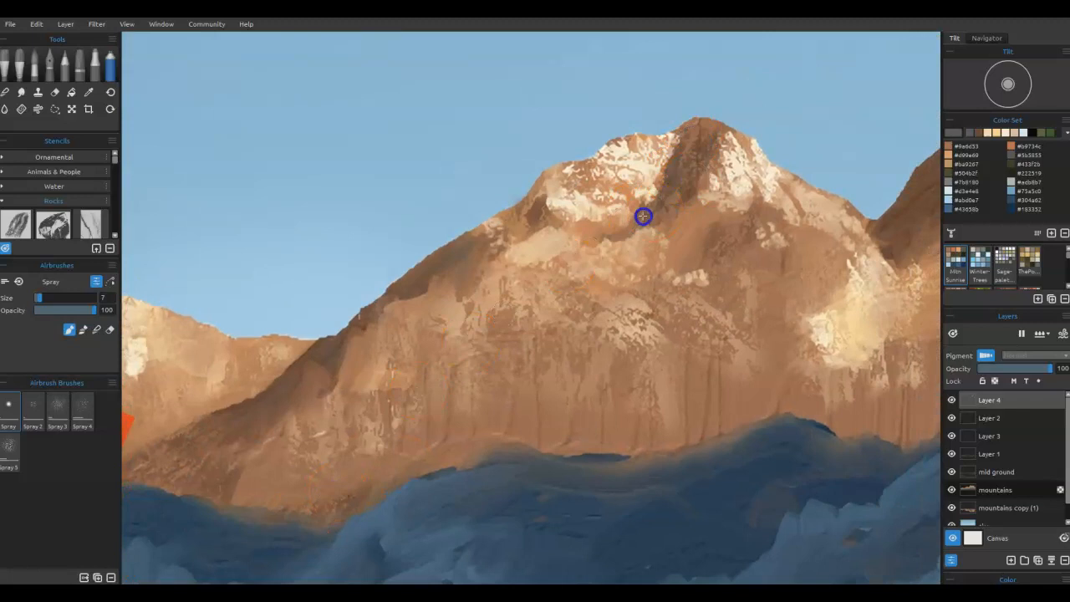
mouse_move(731, 385)
mouse_down()
mouse_move(573, 392)
mouse_move(262, 473)
mouse_up()
drag(448, 310, 429, 327)
mouse_move(431, 321)
mouse_down()
mouse_move(451, 271)
mouse_move(508, 232)
mouse_move(530, 175)
mouse_move(580, 129)
mouse_up()
mouse_move(679, 83)
mouse_down()
mouse_move(685, 103)
mouse_move(674, 117)
mouse_up()
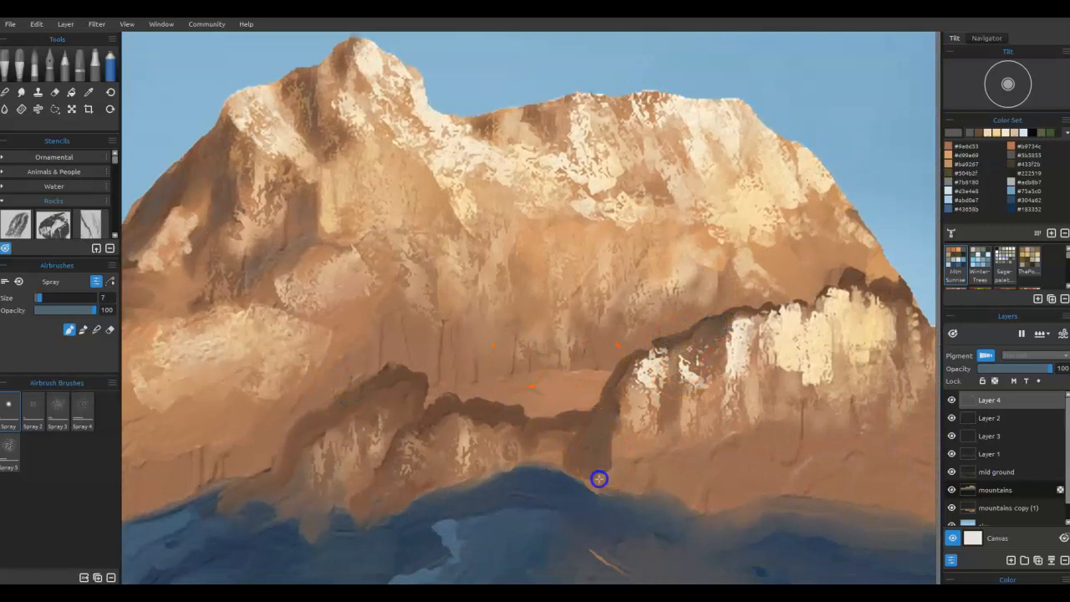
Step: Sample blue-grey tones along the base of the right foothills and spray haze to blend the rock into the blue hills
alt+click(241, 513)
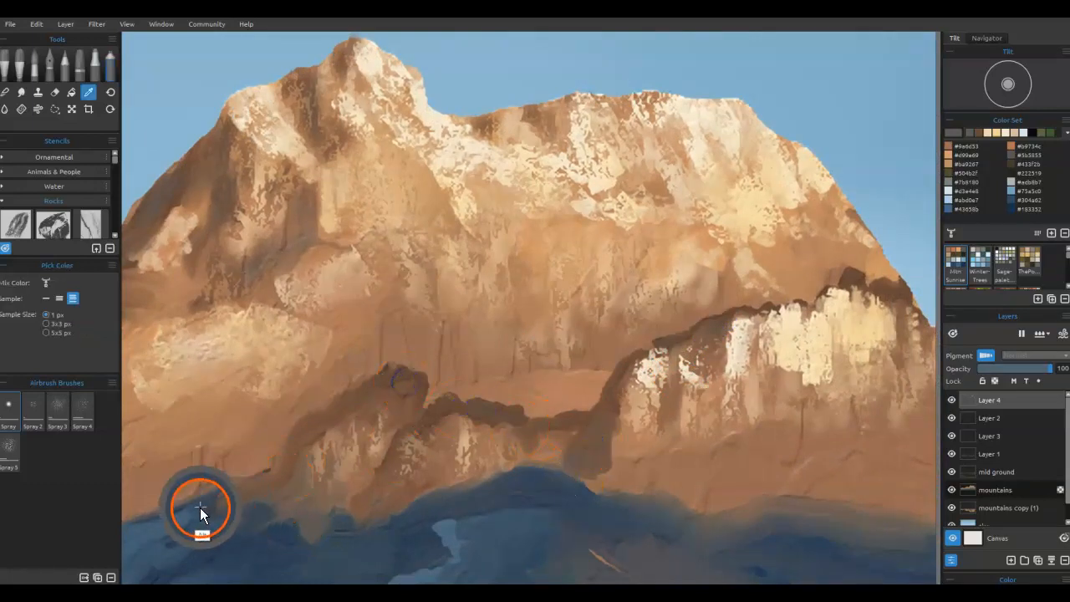
alt+click(299, 529)
alt+click(327, 504)
alt+click(336, 520)
drag(335, 521, 373, 515)
alt+click(368, 531)
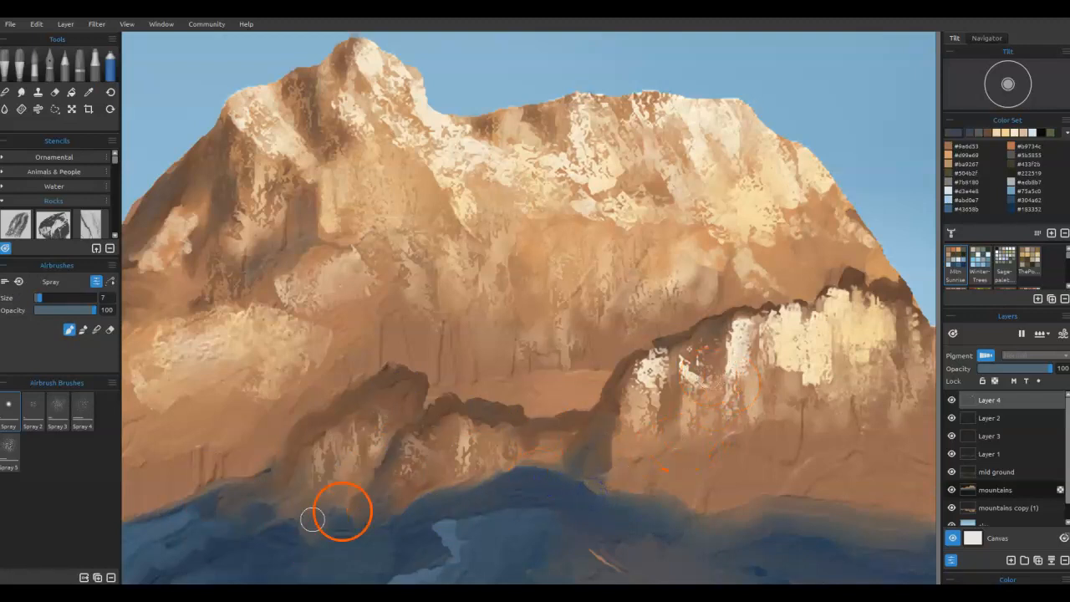
Step: Move the stencil along the middle mountain's base, spraying blue-grey rock texture just above the blue hills
mouse_move(465, 485)
mouse_down()
mouse_move(724, 416)
mouse_move(839, 413)
mouse_move(818, 402)
mouse_move(833, 403)
mouse_up()
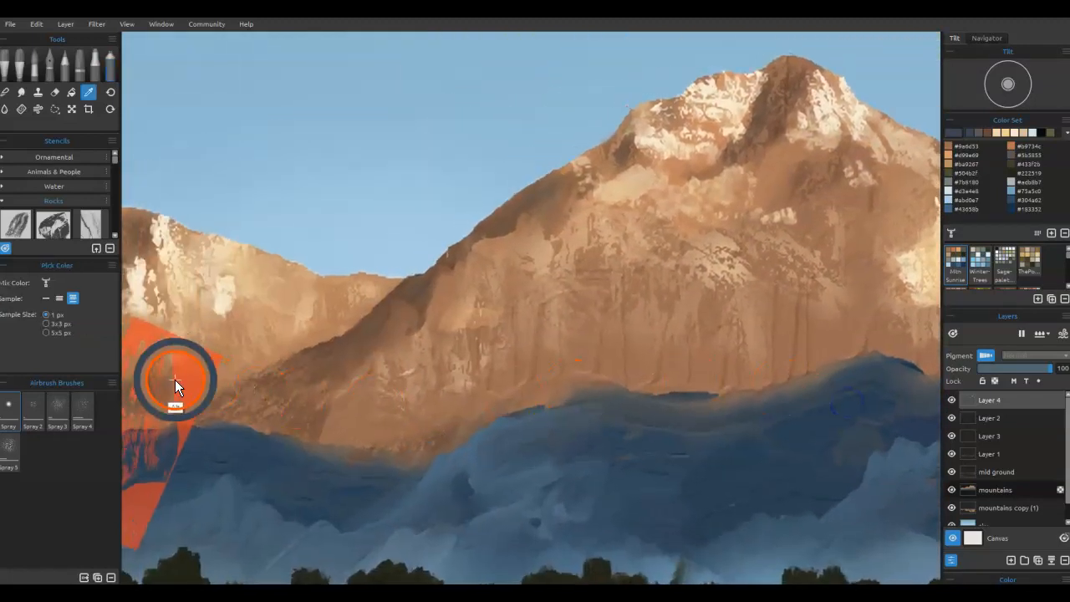
drag(189, 385, 476, 377)
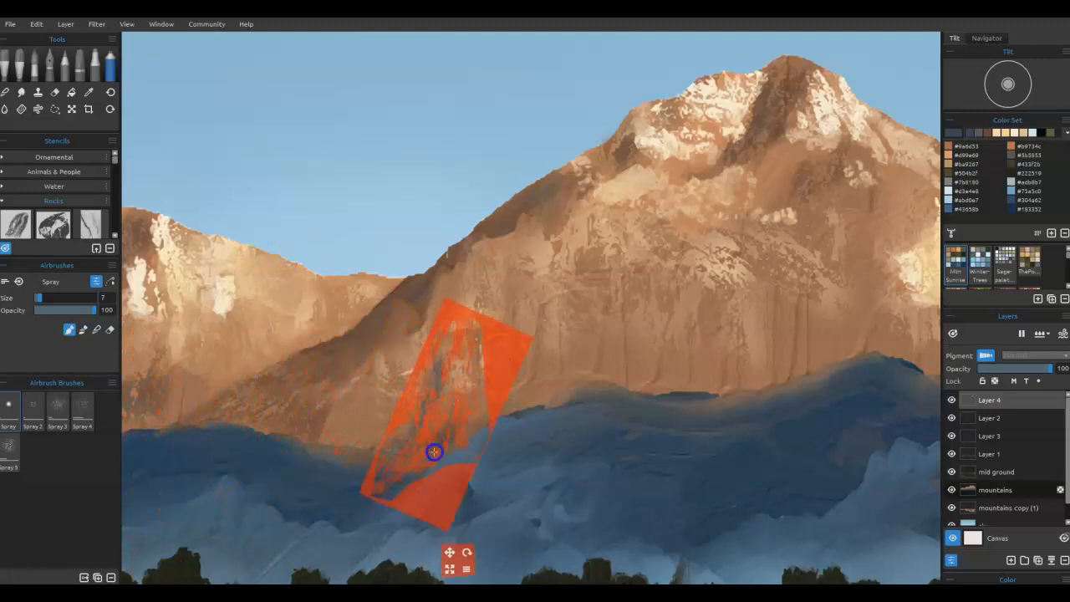
mouse_move(478, 444)
mouse_down()
mouse_move(561, 401)
mouse_move(714, 372)
mouse_move(759, 346)
mouse_up()
mouse_move(692, 393)
mouse_down()
mouse_move(720, 395)
mouse_move(691, 357)
mouse_move(650, 399)
mouse_move(708, 387)
mouse_move(689, 415)
mouse_move(652, 421)
mouse_move(693, 458)
mouse_move(818, 417)
mouse_up()
click(691, 420)
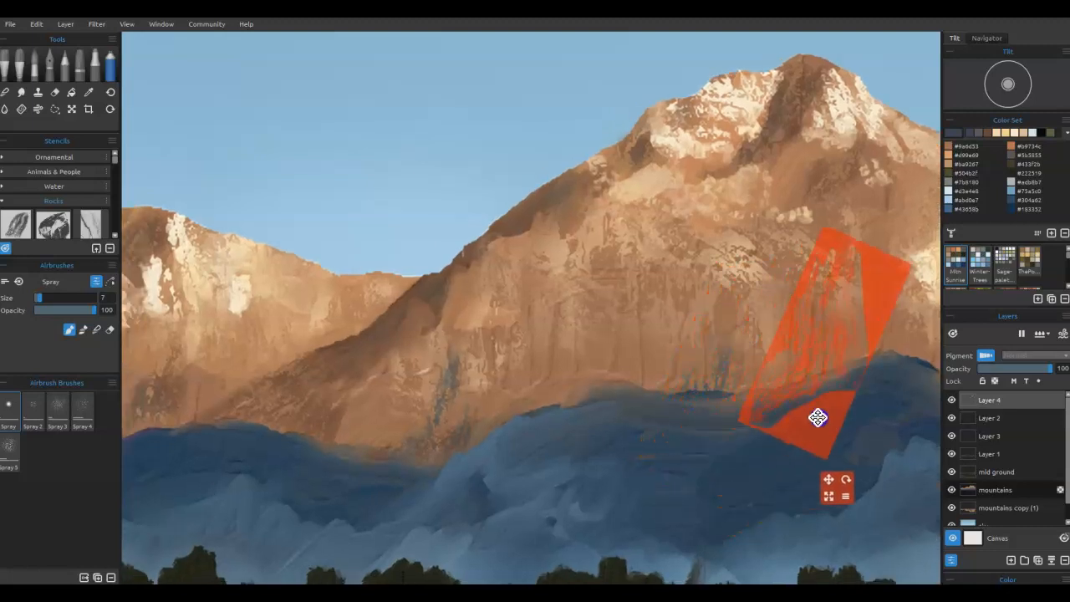
Step: Sample brown and blue-grey tones and, with the brush size reduced to 2, spray over the edge between the middle mountain's base and the hills
alt+click(682, 365)
alt+click(682, 365)
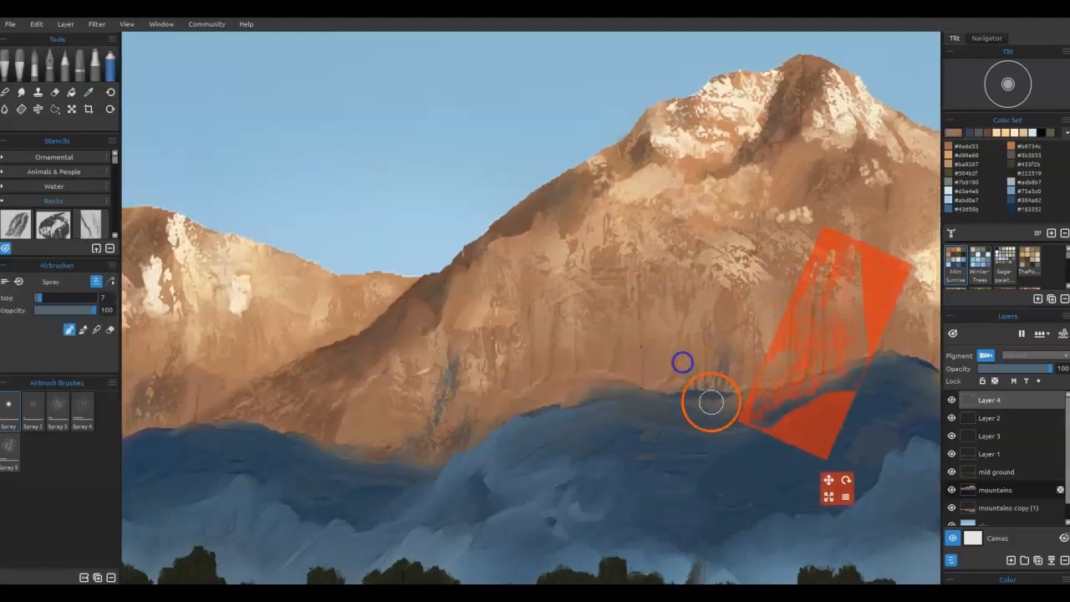
key(bracketleft)
mouse_move(712, 399)
mouse_down()
mouse_move(697, 396)
mouse_move(736, 406)
mouse_move(698, 402)
mouse_up()
key(bracketleft)
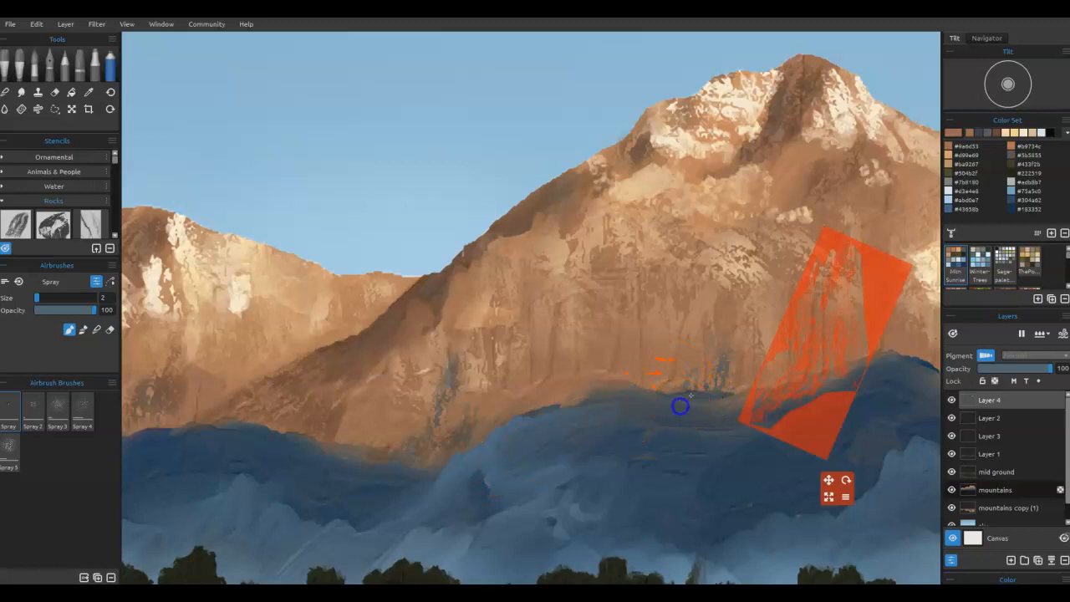
alt+click(661, 418)
drag(709, 402, 727, 399)
alt+click(733, 403)
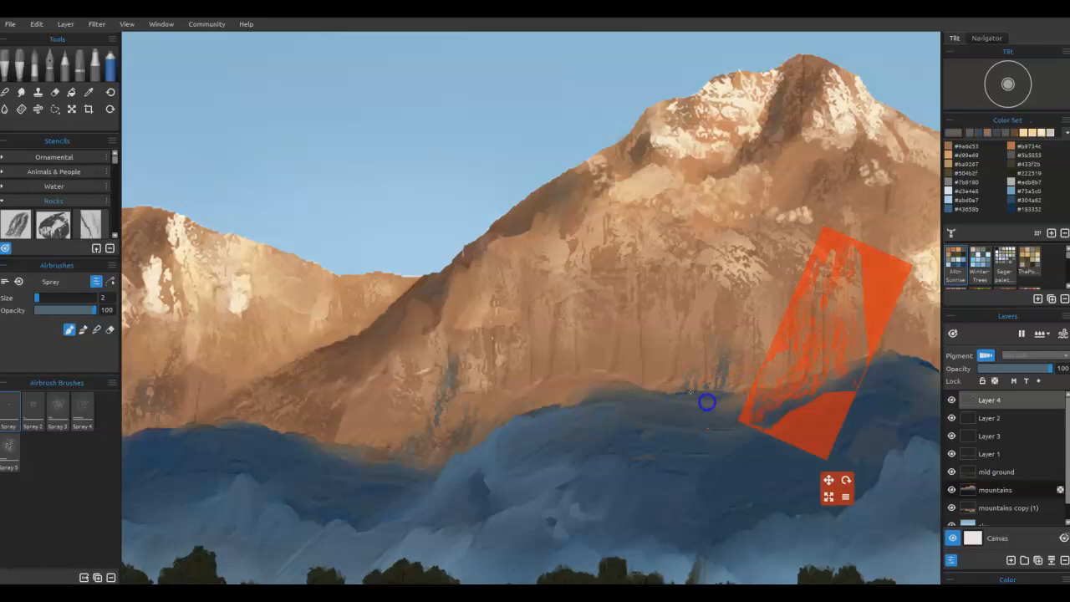
Step: Tilt the stencil over the blue hill crest below the middle mountain's bright face and spray sampled dark blue texture with brush size 8
drag(701, 439, 430, 439)
drag(634, 464, 594, 468)
alt+click(615, 371)
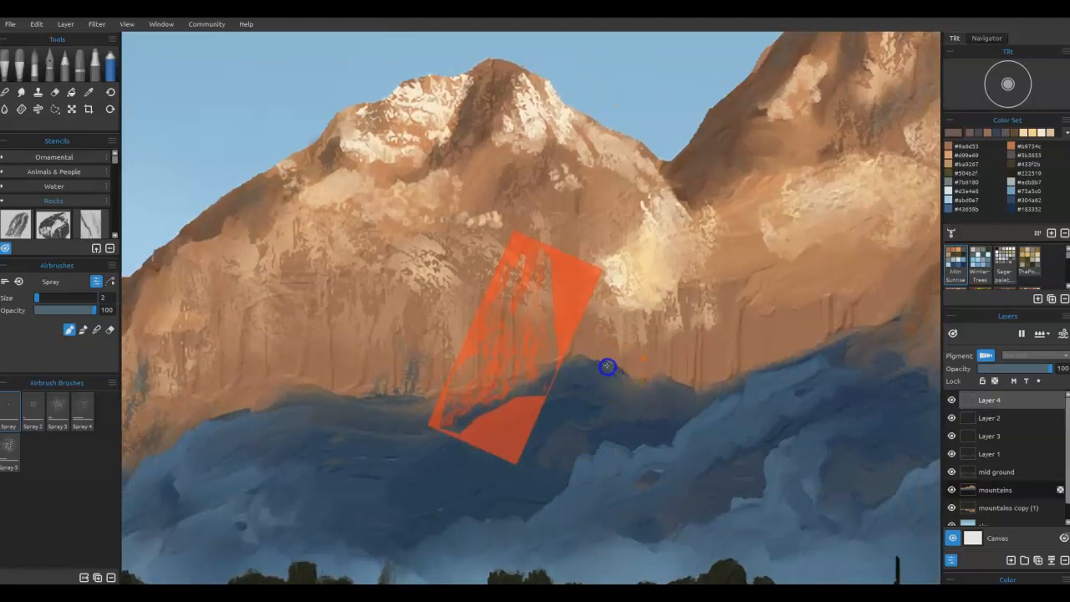
alt+click(523, 411)
drag(511, 426, 594, 426)
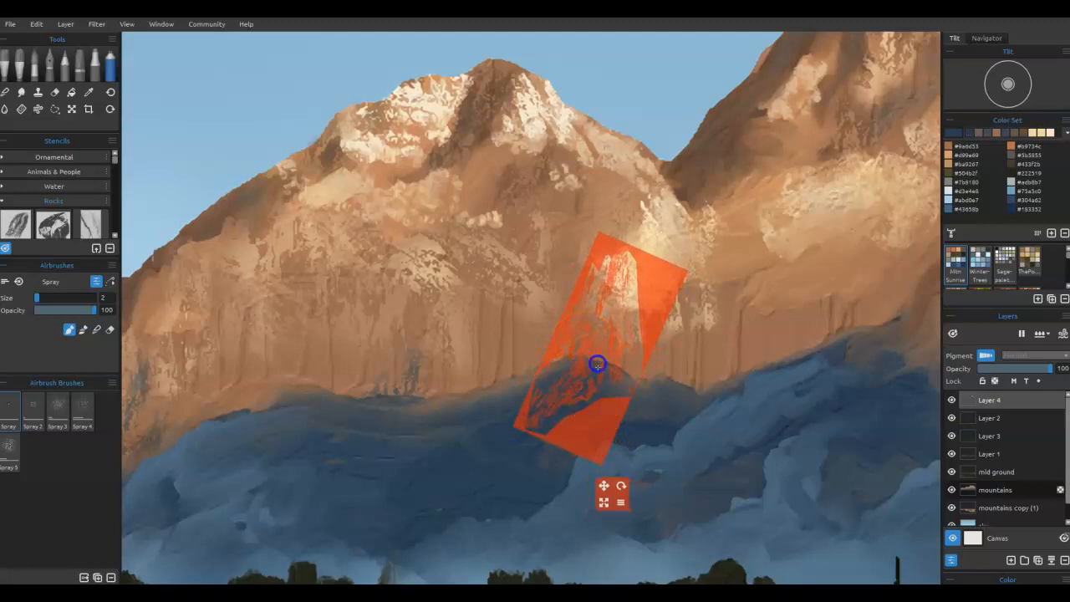
drag(591, 411, 557, 411)
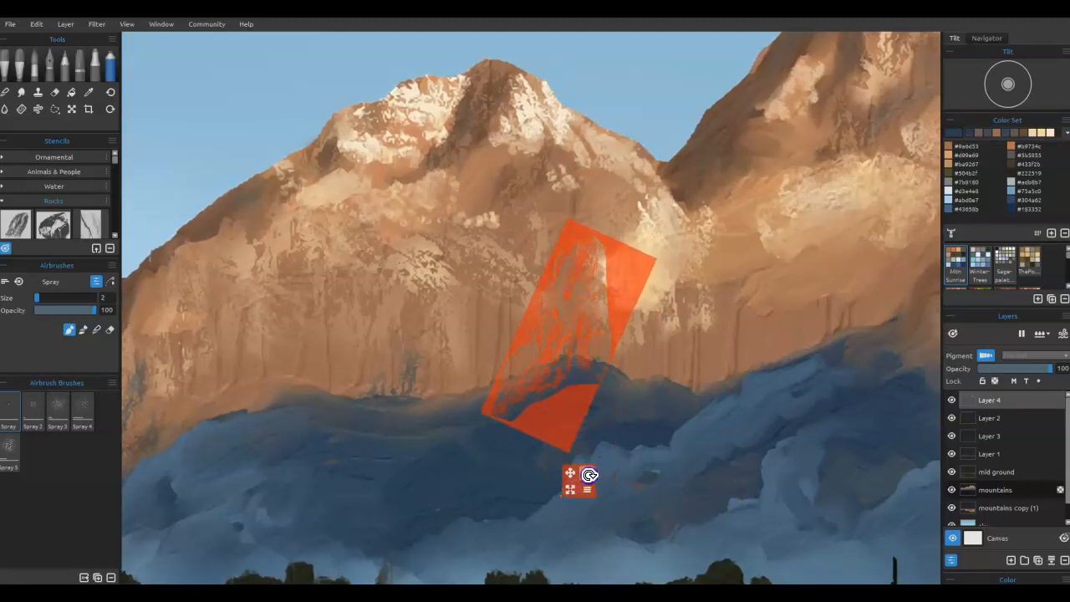
drag(589, 474, 544, 466)
key(])
mouse_move(574, 332)
mouse_down()
mouse_move(555, 356)
mouse_move(576, 335)
mouse_up()
mouse_move(554, 374)
mouse_down()
mouse_move(594, 318)
mouse_move(525, 372)
mouse_move(560, 338)
mouse_move(591, 275)
mouse_move(621, 258)
mouse_up()
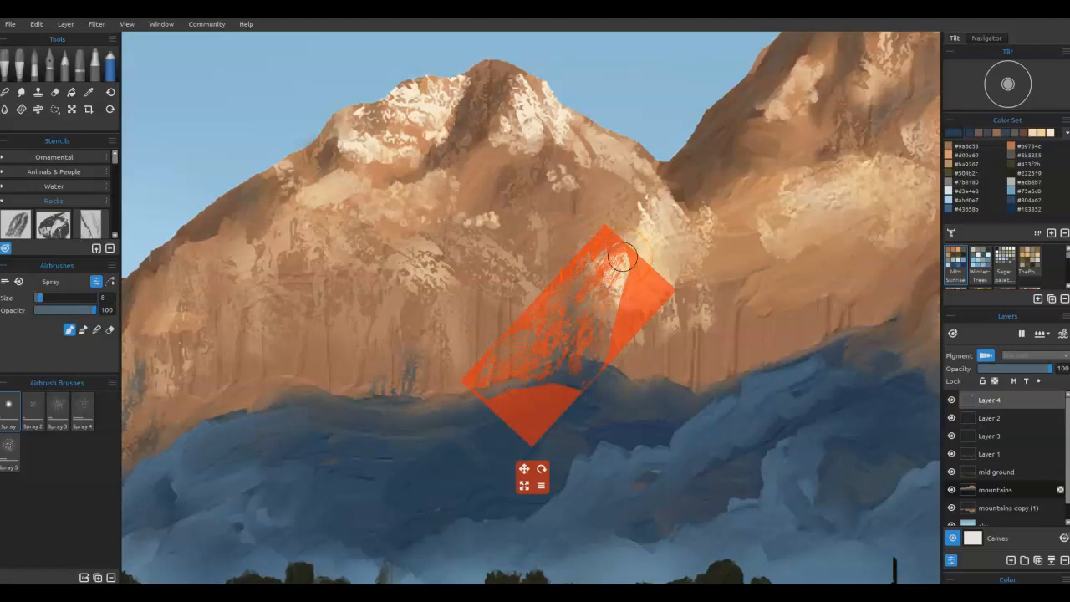
Step: Place the stencil more upright at the tallest mountain's lower left base and spray texture with sampled blue-grey tones
drag(629, 322, 812, 327)
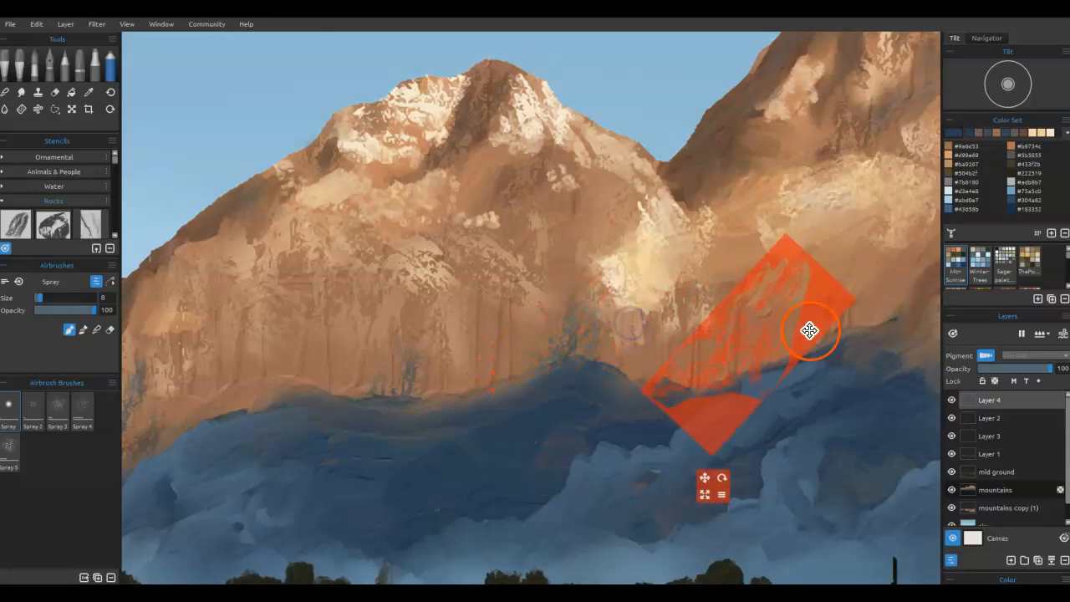
drag(719, 470, 770, 469)
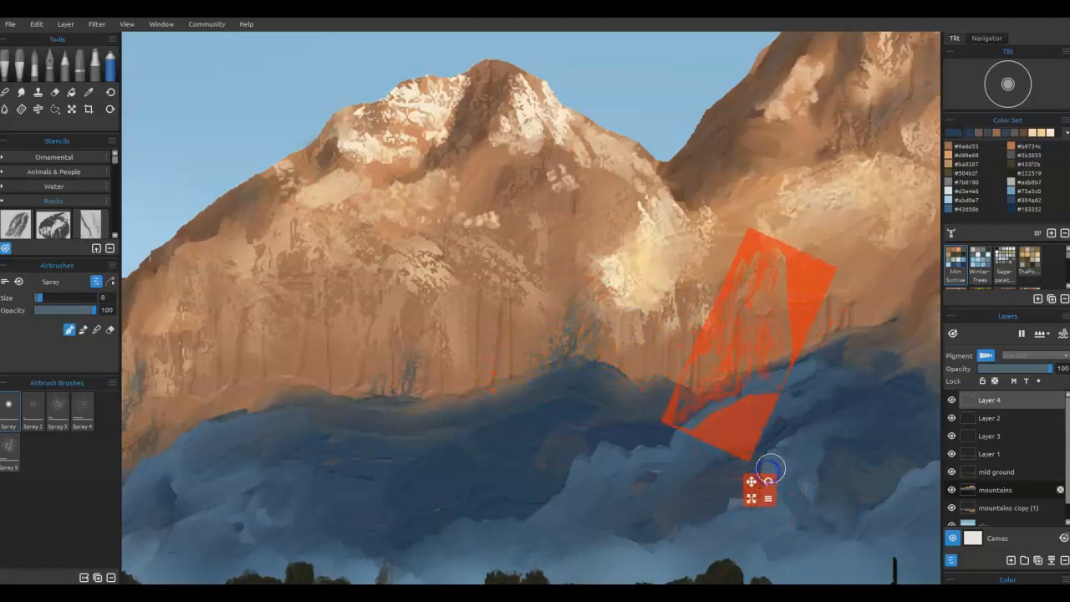
mouse_move(719, 367)
mouse_down()
mouse_move(736, 336)
mouse_move(764, 361)
mouse_up()
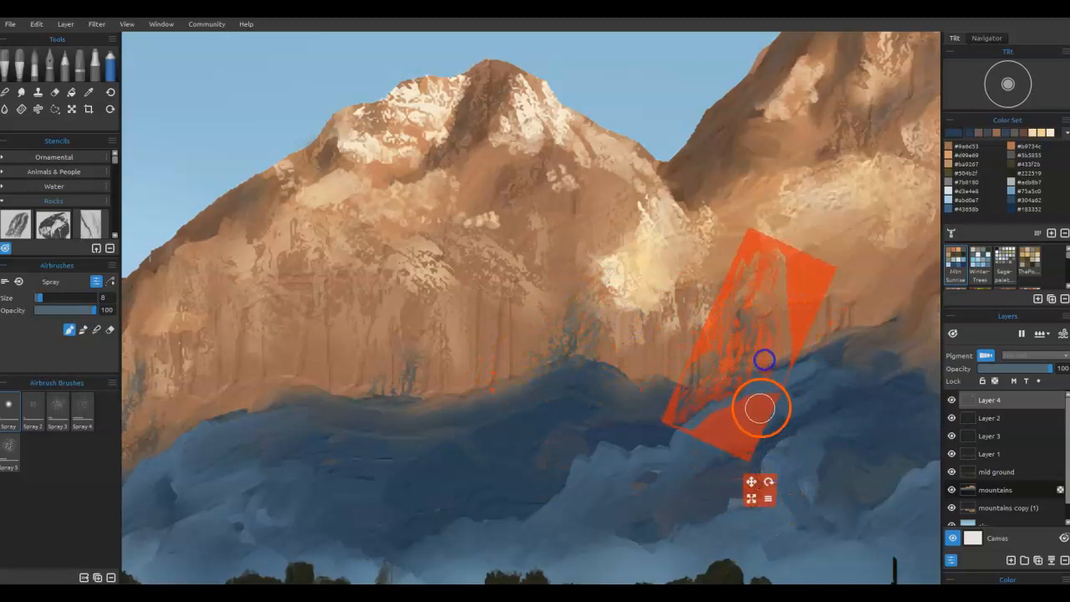
alt+click(854, 352)
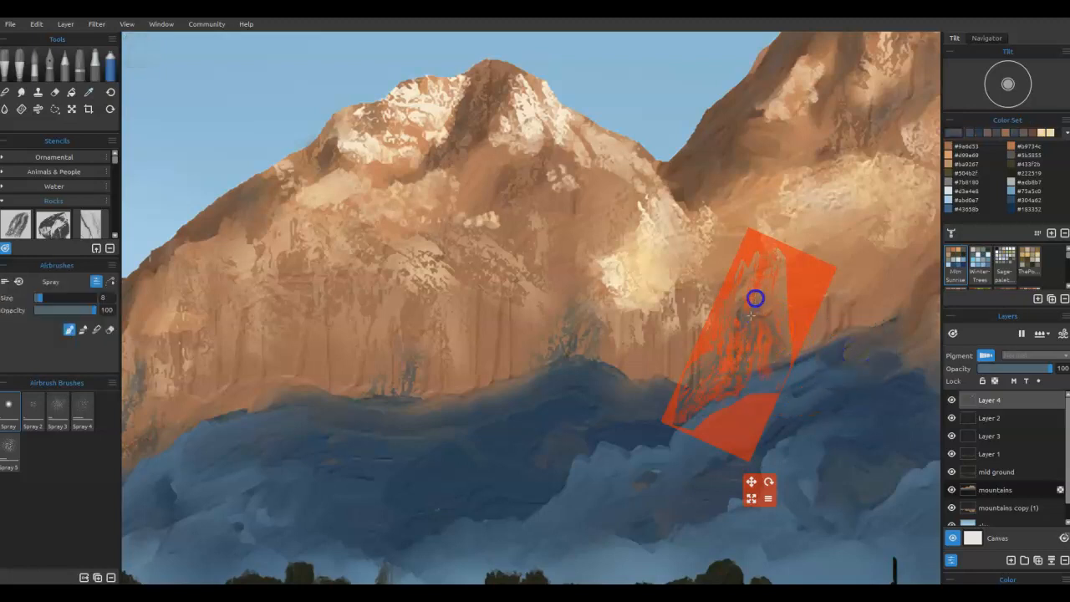
alt+click(649, 387)
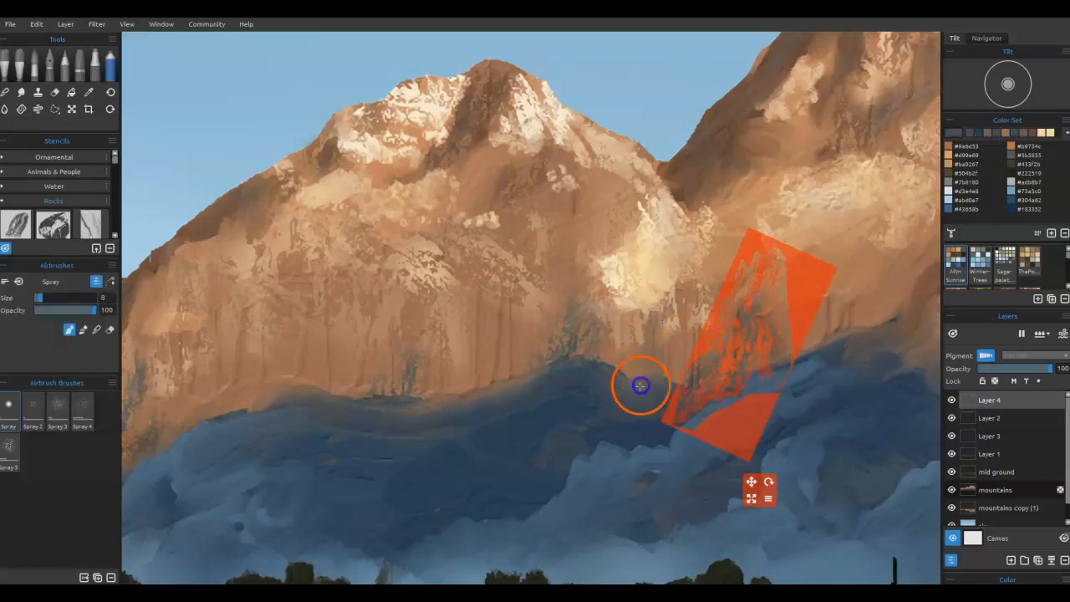
drag(901, 307, 778, 397)
Step: Move the stencil aside and spray soft grey-blue haze where the tallest mountain's lower left base meets the hills
drag(746, 413, 535, 432)
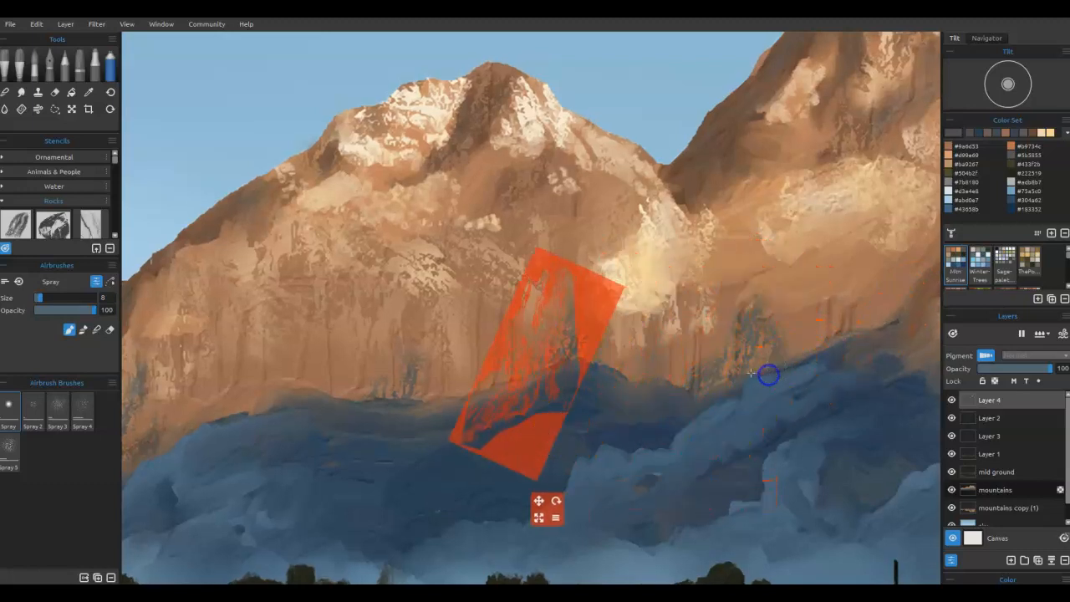
click(686, 426)
mouse_move(643, 403)
mouse_down()
mouse_move(661, 437)
mouse_move(724, 410)
mouse_up()
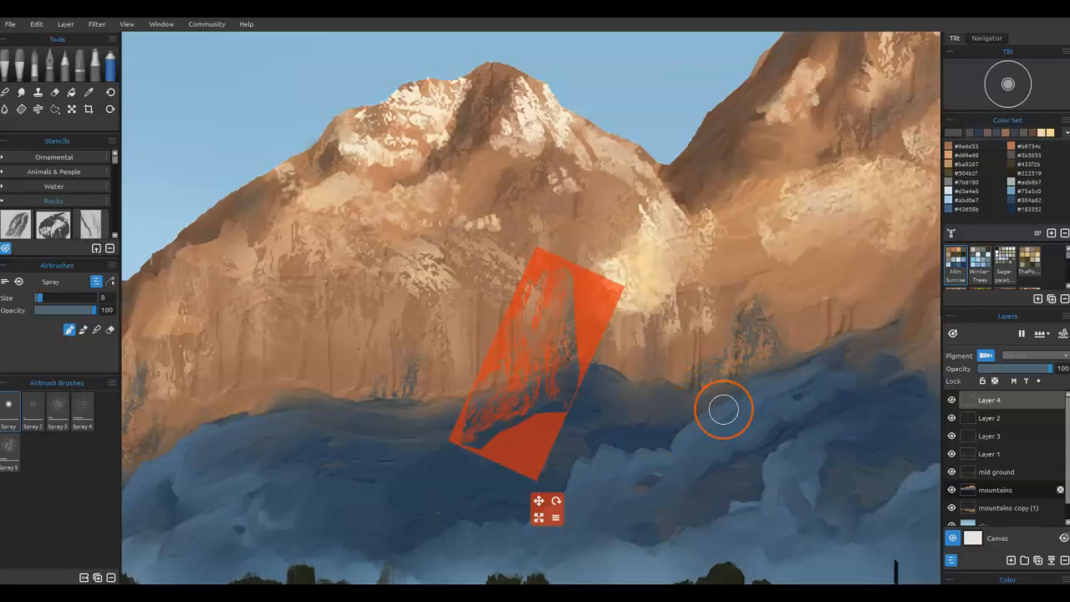
Step: Add a new layer directly above the mountains layer
key(ctrl+0)
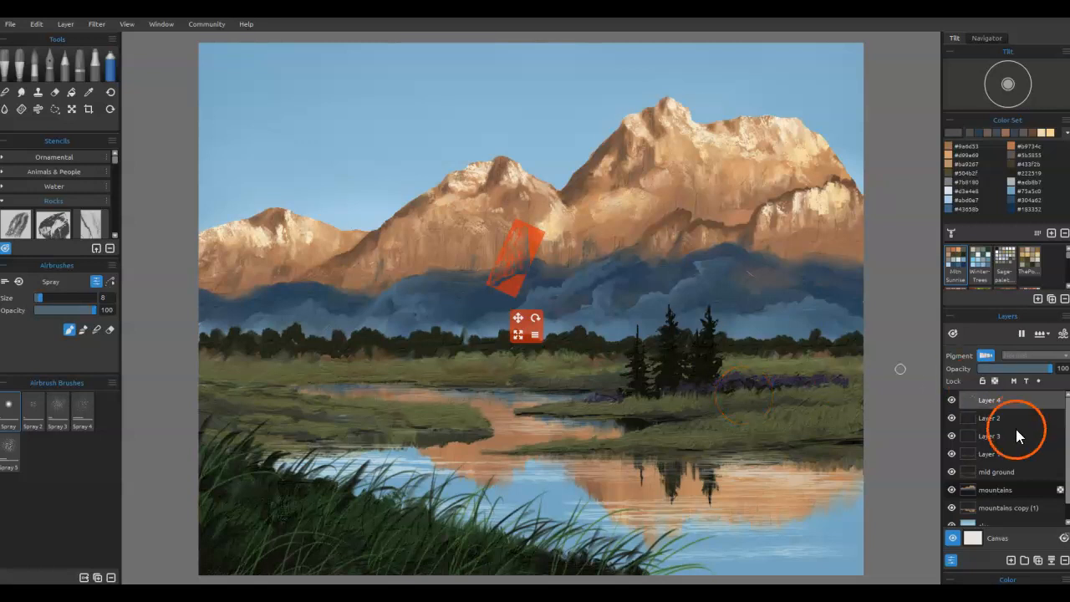
click(1015, 486)
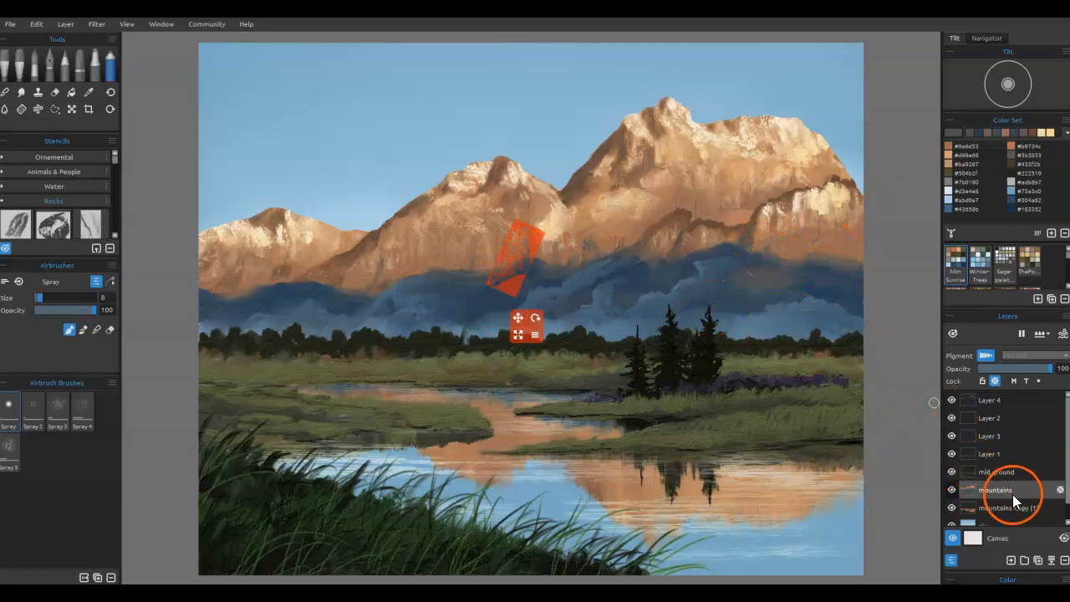
click(1013, 560)
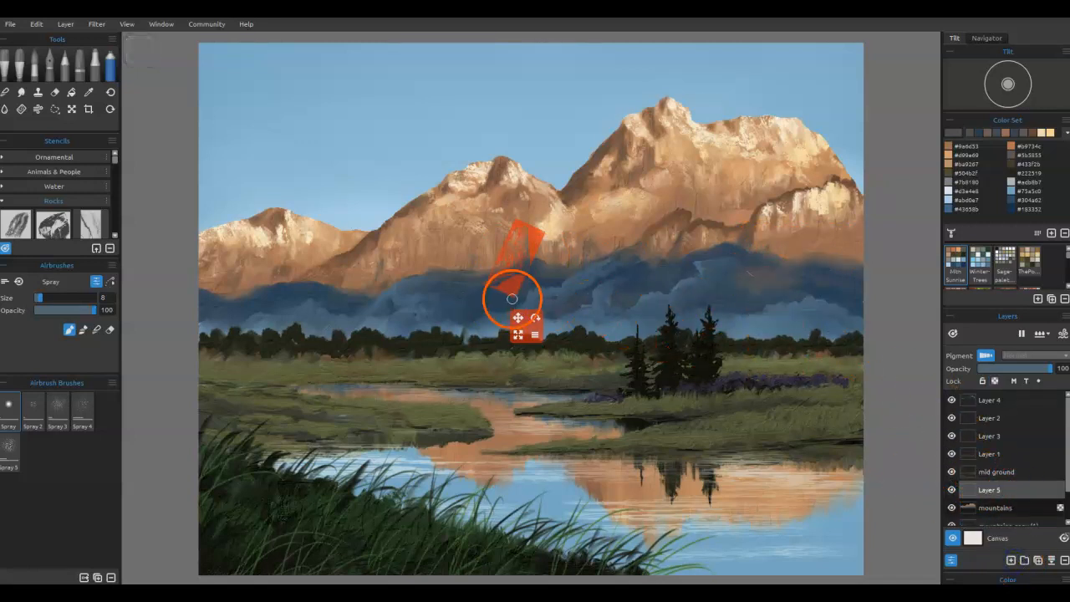
Step: Widen and rotate the rock stencil and place it over the blue hills below the right foothills
mouse_move(540, 333)
mouse_down()
mouse_move(559, 355)
mouse_move(526, 363)
mouse_move(361, 232)
mouse_up()
mouse_move(500, 284)
mouse_down()
mouse_move(705, 323)
mouse_move(788, 356)
mouse_move(725, 334)
mouse_move(712, 304)
mouse_move(680, 298)
mouse_move(642, 425)
mouse_up()
scroll(736, 360, up, 5)
scroll(741, 318, down, 1)
scroll(694, 302, up, 2)
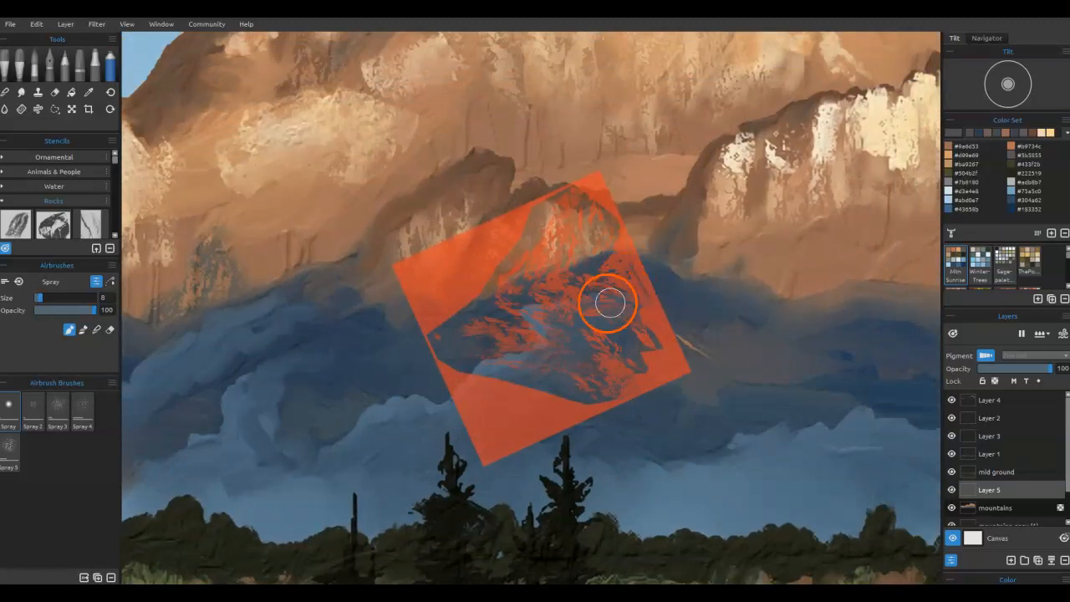
mouse_move(478, 398)
drag(372, 246, 373, 260)
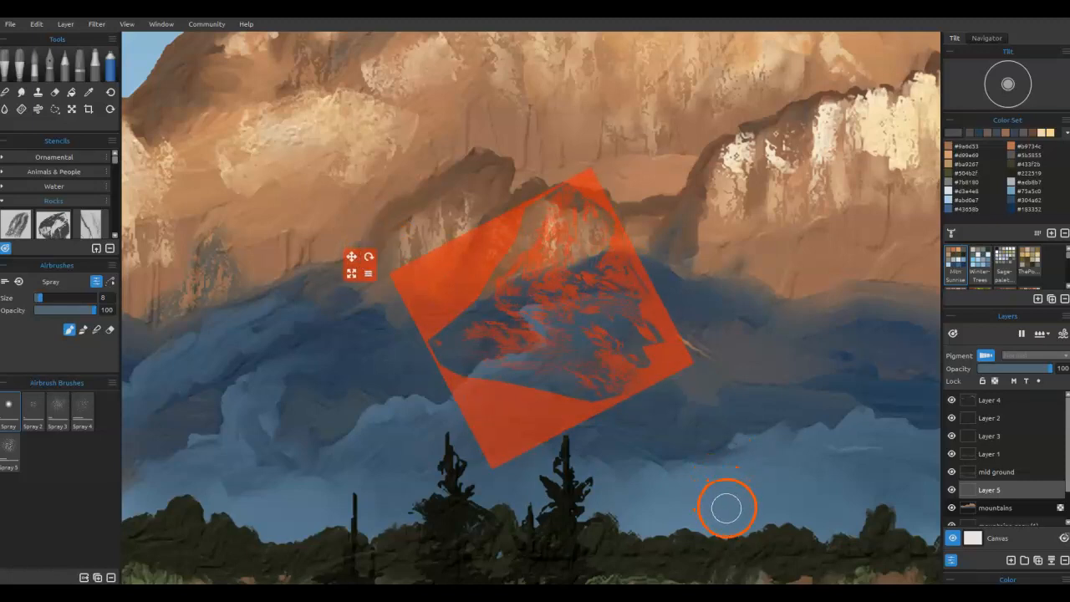
Step: Set the colour to blue #58788f and spray rock highlights through the stencil on the blue hills behind the pine trees
click(951, 133)
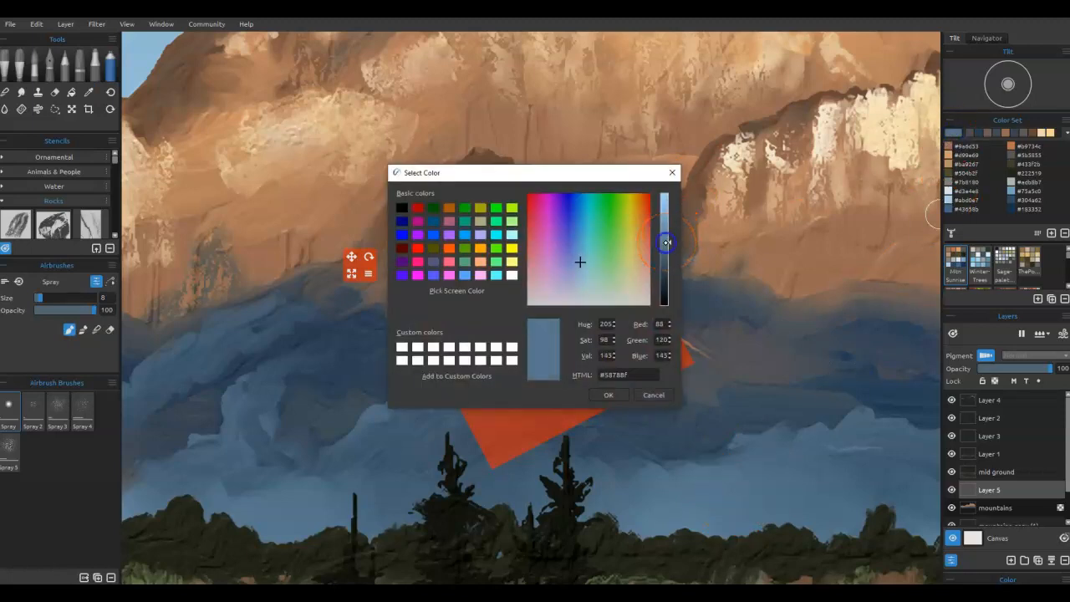
click(609, 394)
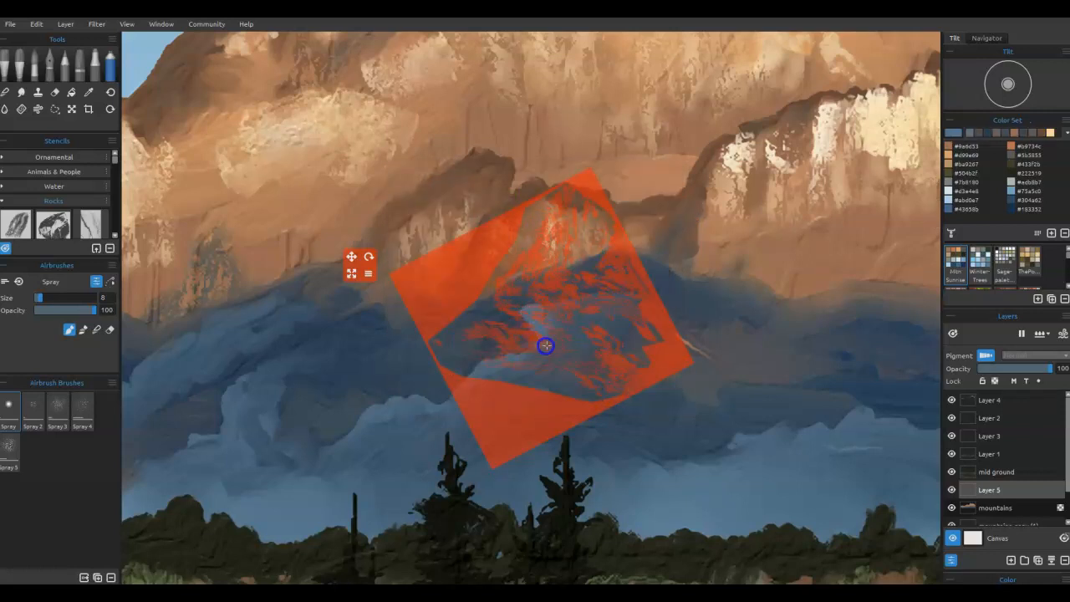
mouse_move(519, 358)
mouse_down()
mouse_move(559, 370)
mouse_move(600, 334)
mouse_move(625, 353)
mouse_move(614, 344)
mouse_move(583, 381)
mouse_move(585, 352)
mouse_move(610, 310)
mouse_up()
drag(664, 361, 554, 413)
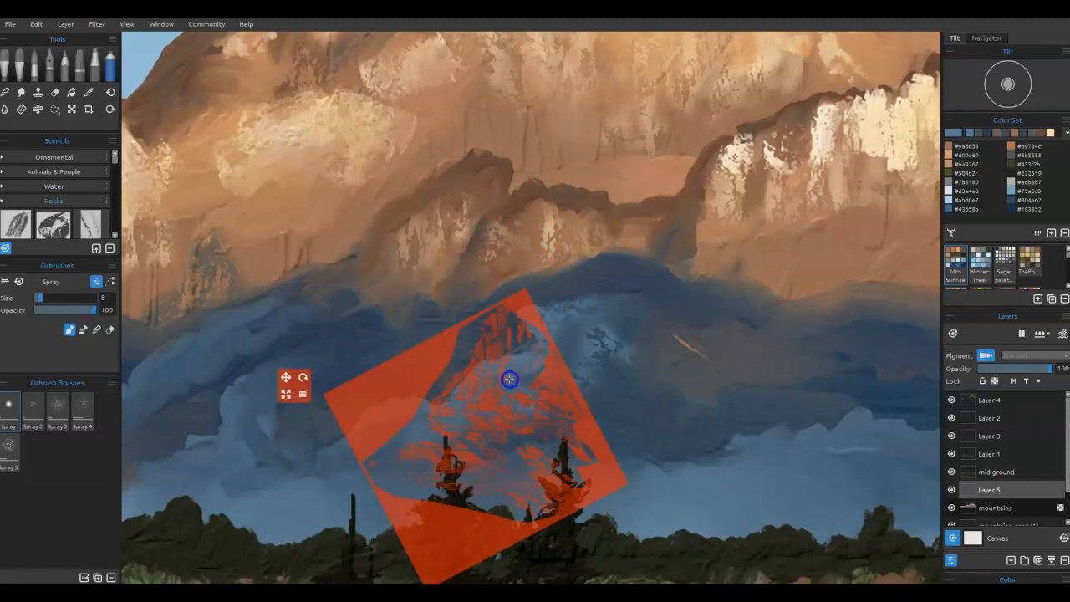
Step: Move the stencil to the blue hills beside the pines, rotate and slightly shrink it, and spray lighter blue rock texture
drag(530, 418, 342, 377)
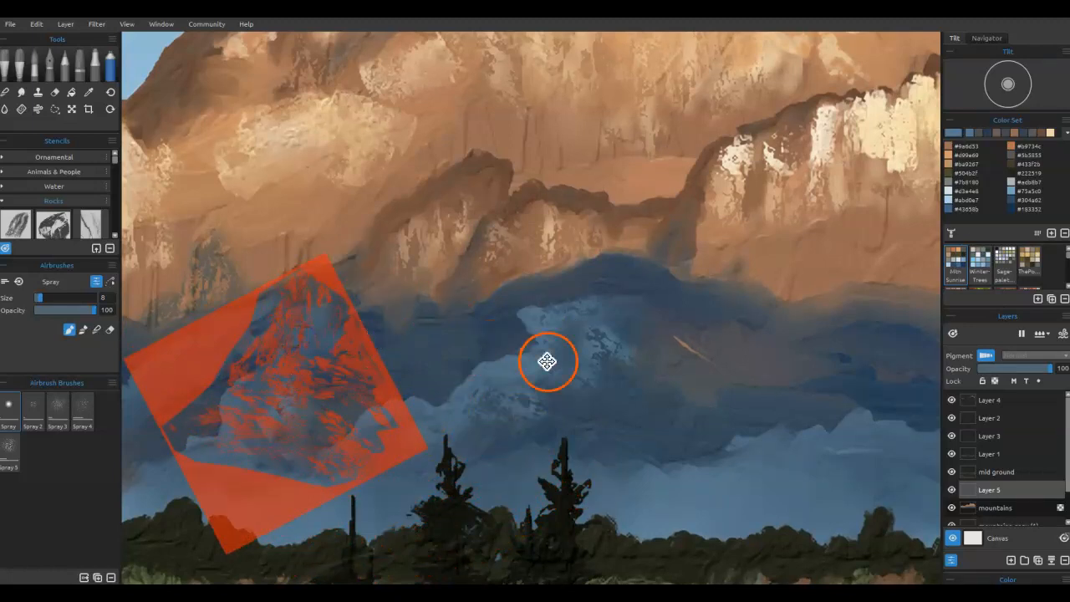
drag(490, 421, 972, 321)
drag(584, 243, 633, 122)
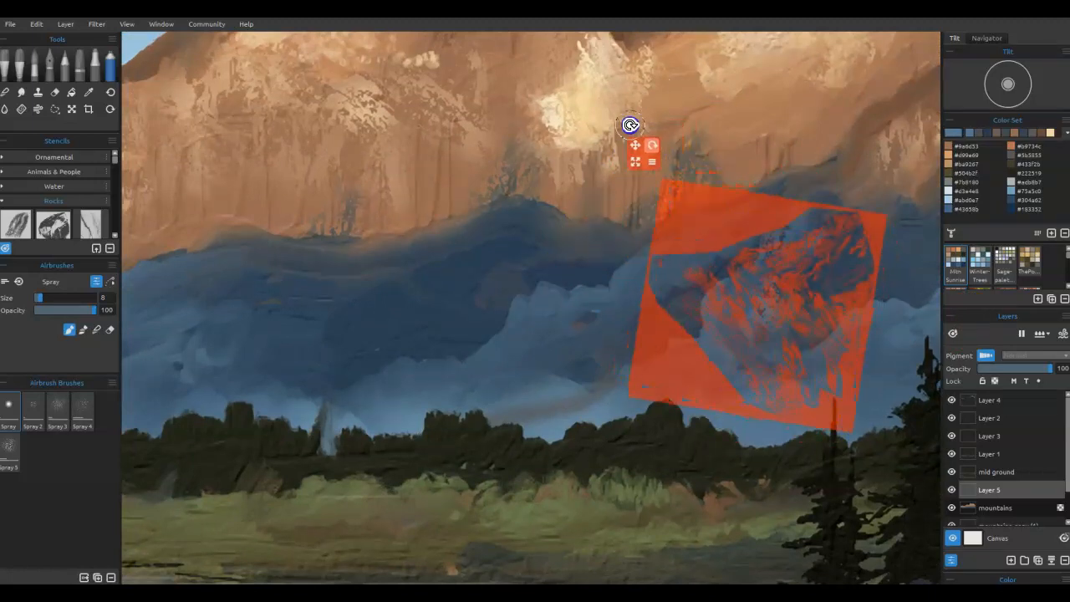
drag(788, 311, 665, 313)
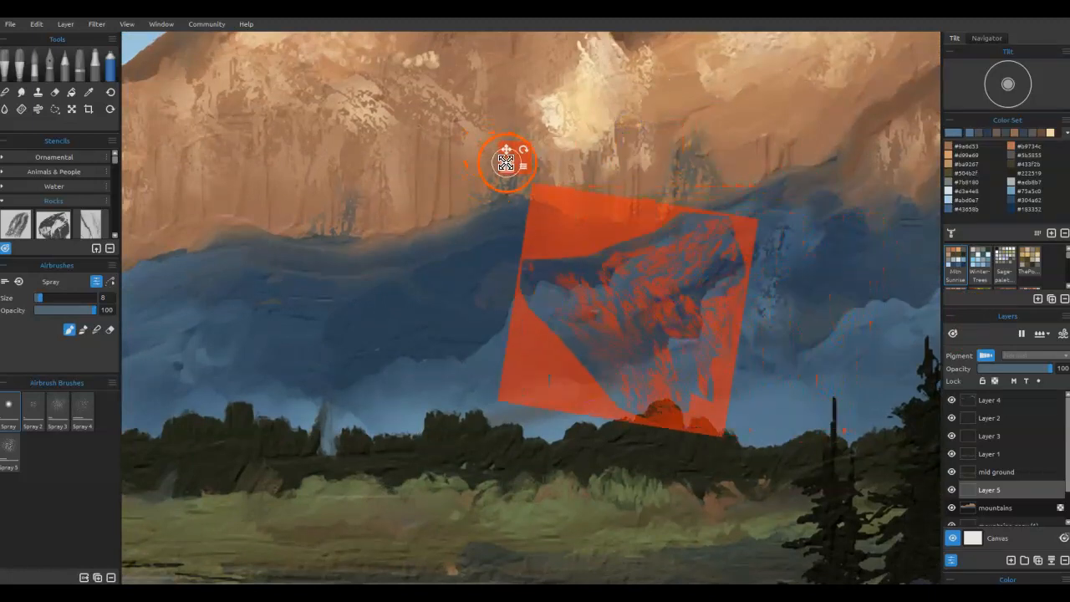
drag(507, 166, 532, 195)
mouse_move(632, 282)
mouse_down()
mouse_move(657, 311)
mouse_move(659, 332)
mouse_move(625, 332)
mouse_up()
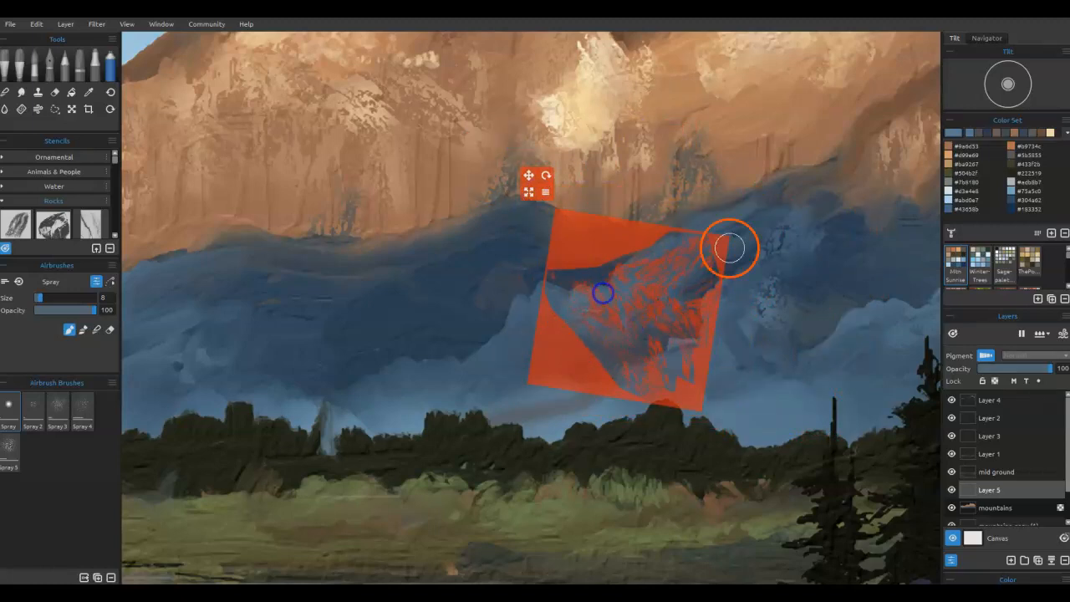
Step: Rotate the stencil upright and spray light blue texture on the hill slopes below the middle mountain's bright face
drag(690, 390, 604, 401)
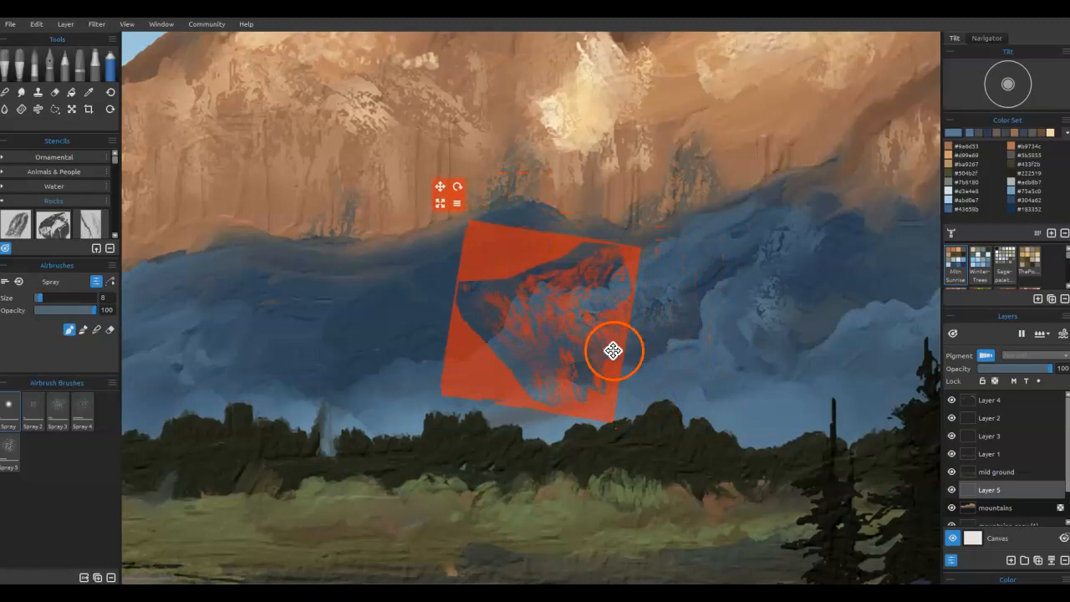
drag(464, 185, 600, 240)
mouse_move(547, 312)
mouse_down()
mouse_move(503, 344)
mouse_move(538, 319)
mouse_move(565, 330)
mouse_up()
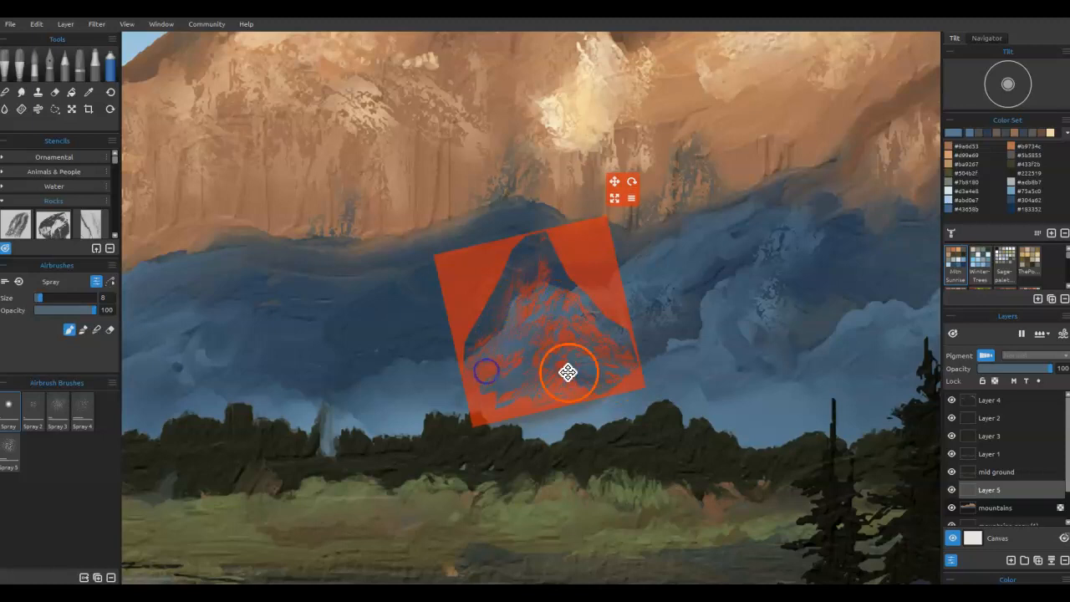
drag(573, 390, 416, 412)
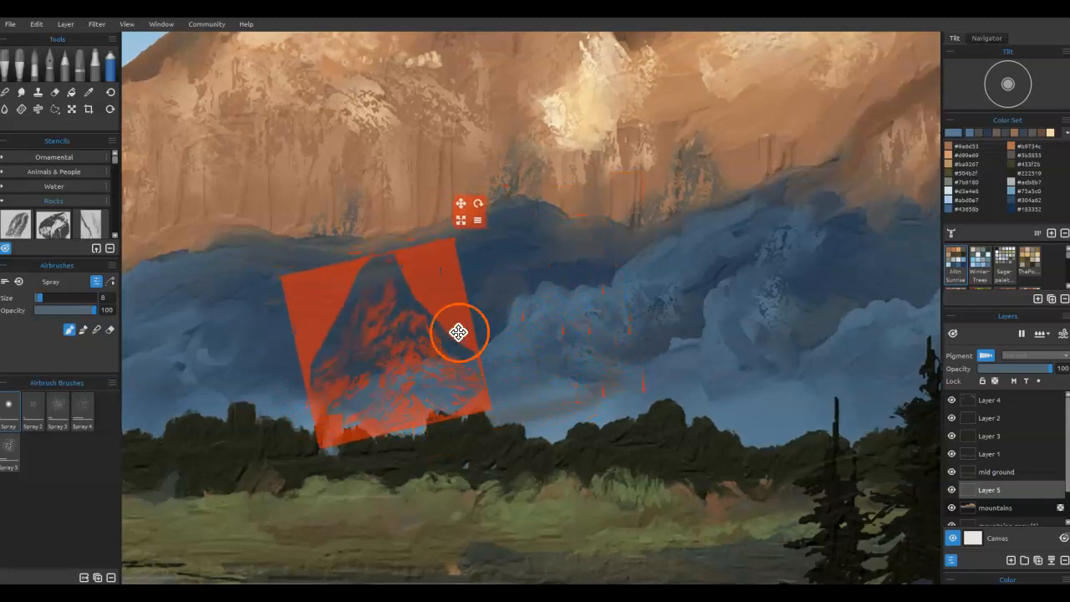
Step: Move the rock stencil leftward along the blue hills and spray light blue rock texture on the slopes below the left and middle mountains
drag(437, 288, 260, 269)
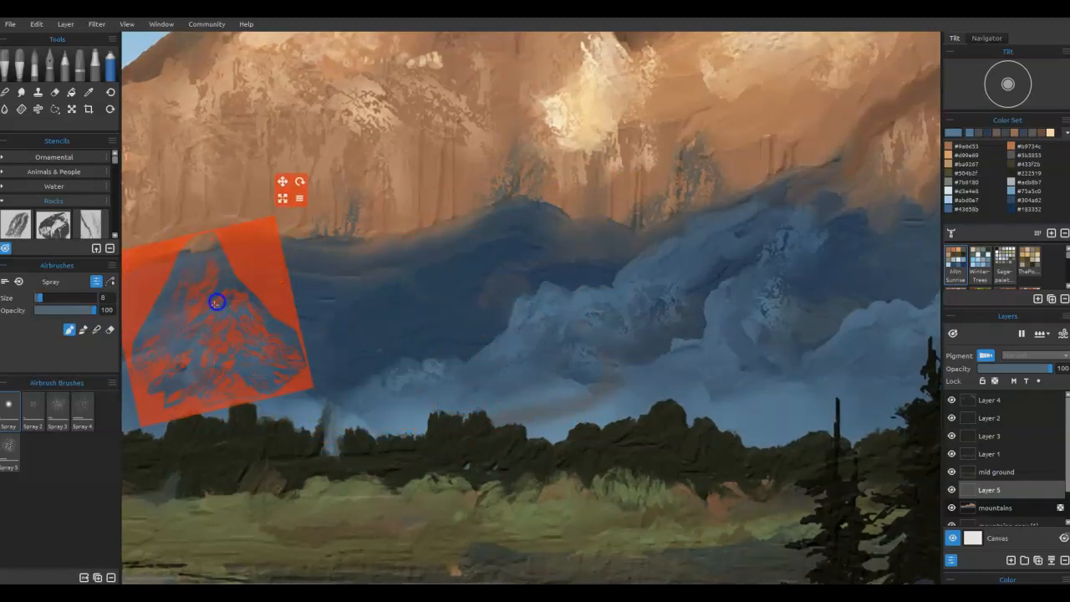
drag(262, 256, 493, 263)
drag(437, 301, 438, 304)
drag(519, 320, 510, 336)
drag(454, 311, 389, 311)
drag(529, 265, 453, 235)
drag(365, 319, 359, 324)
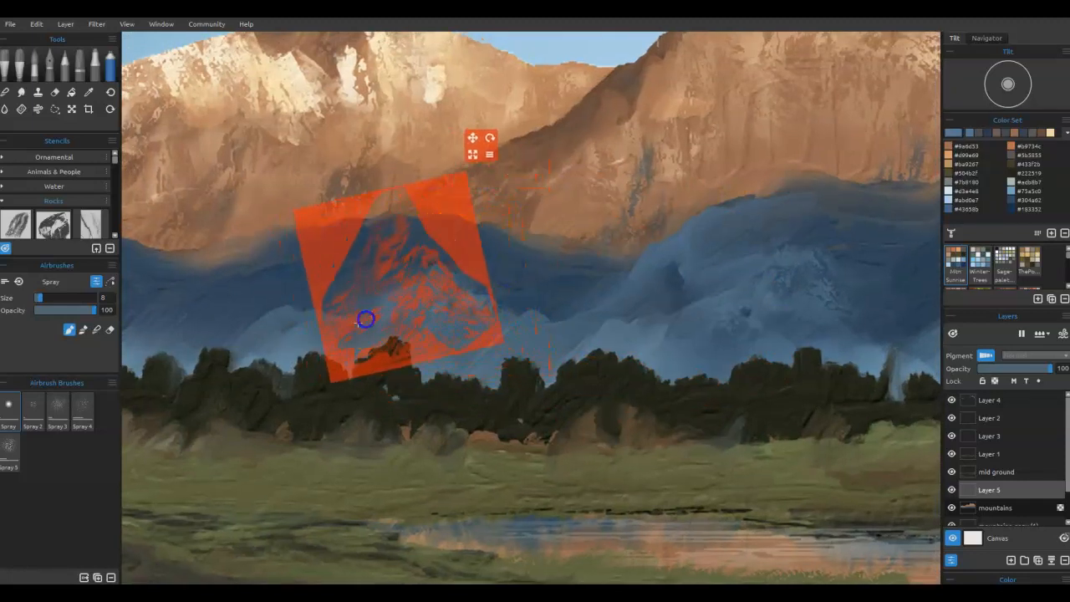
drag(476, 337, 351, 351)
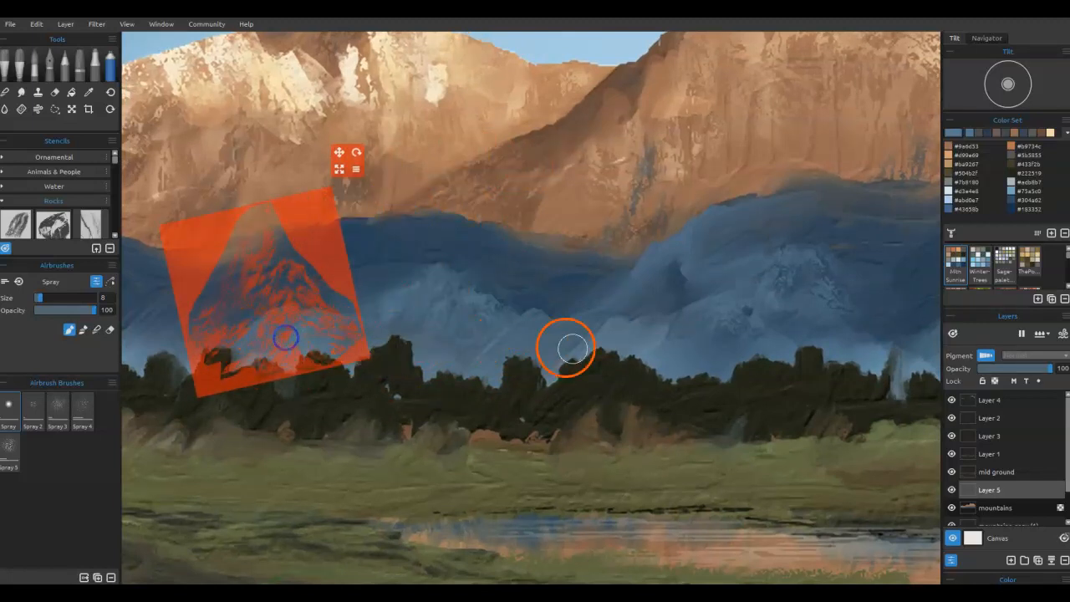
Step: Rotate the stencil diagonally and spray light blue rock texture on the upper hill slopes below the middle mountain's left side
drag(371, 325, 784, 277)
drag(777, 93, 842, 237)
drag(754, 258, 803, 240)
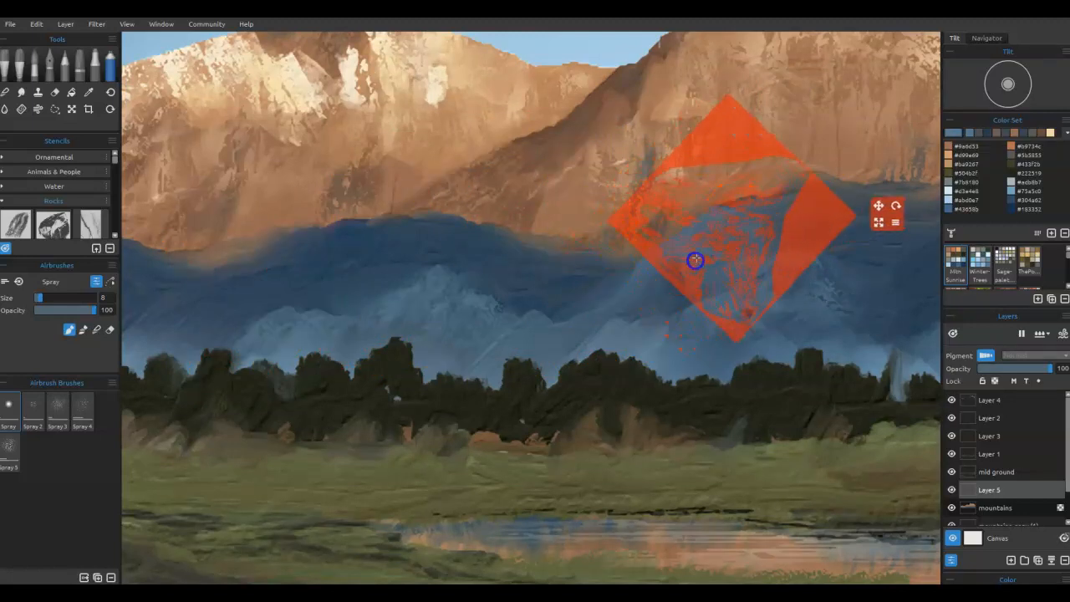
mouse_move(819, 215)
mouse_down()
mouse_move(586, 310)
mouse_move(886, 205)
mouse_up()
drag(812, 216, 814, 202)
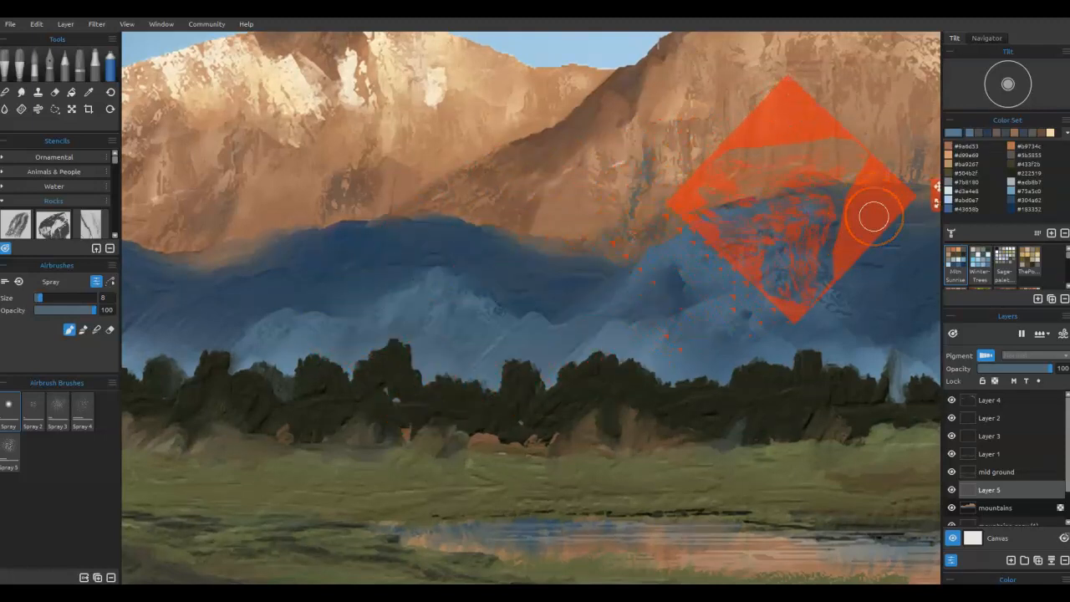
Step: Shift the diagonal stencil across the central blue hills toward the pines and spray light blue rock texture there
drag(908, 293, 470, 337)
drag(454, 263, 462, 252)
drag(729, 334, 476, 330)
mouse_move(227, 240)
mouse_down()
mouse_move(191, 237)
mouse_move(781, 321)
mouse_move(766, 346)
mouse_move(755, 342)
mouse_move(763, 334)
mouse_up()
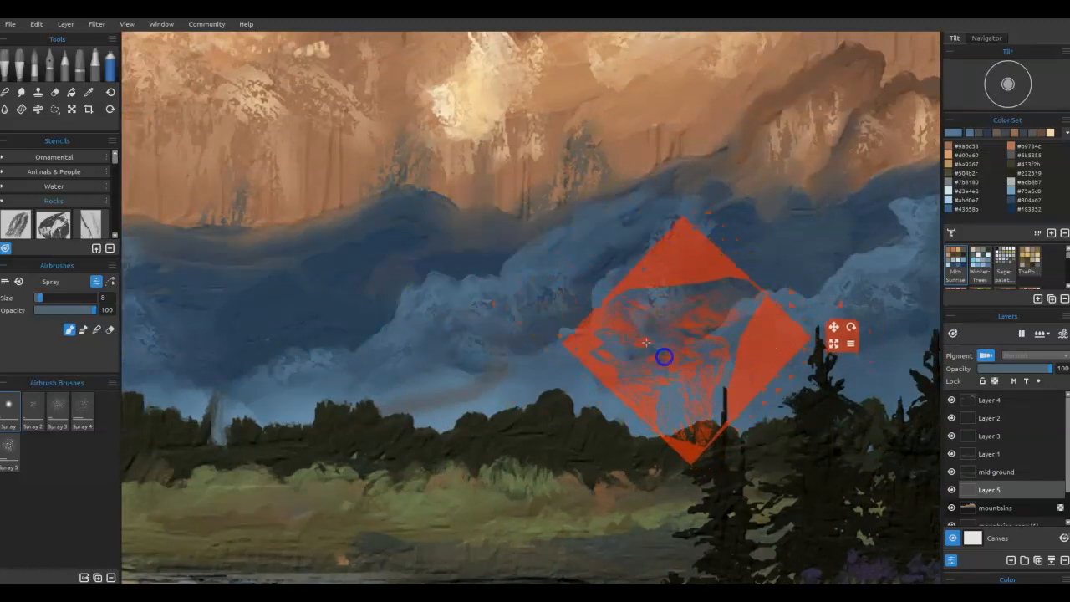
click(731, 335)
Step: Move the stencil to the blue hills behind and right of the pines, rotate it upright, and spray light blue texture
drag(769, 167, 282, 242)
drag(260, 284, 825, 272)
mouse_move(900, 254)
mouse_down()
mouse_move(732, 182)
mouse_move(764, 187)
mouse_up()
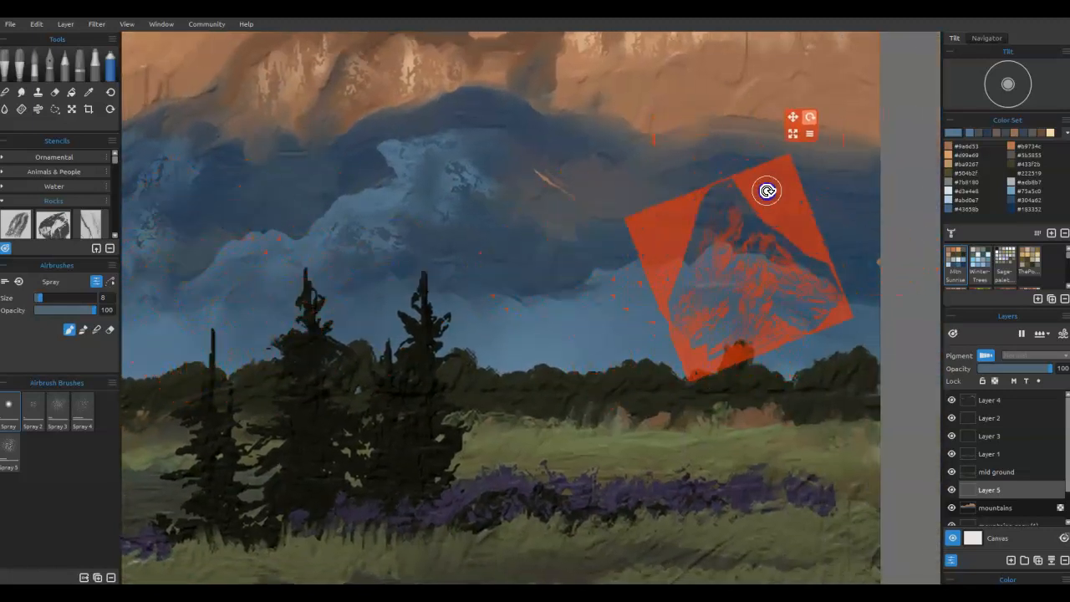
mouse_move(780, 315)
mouse_down()
mouse_move(693, 284)
mouse_move(774, 300)
mouse_move(800, 318)
mouse_move(728, 320)
mouse_up()
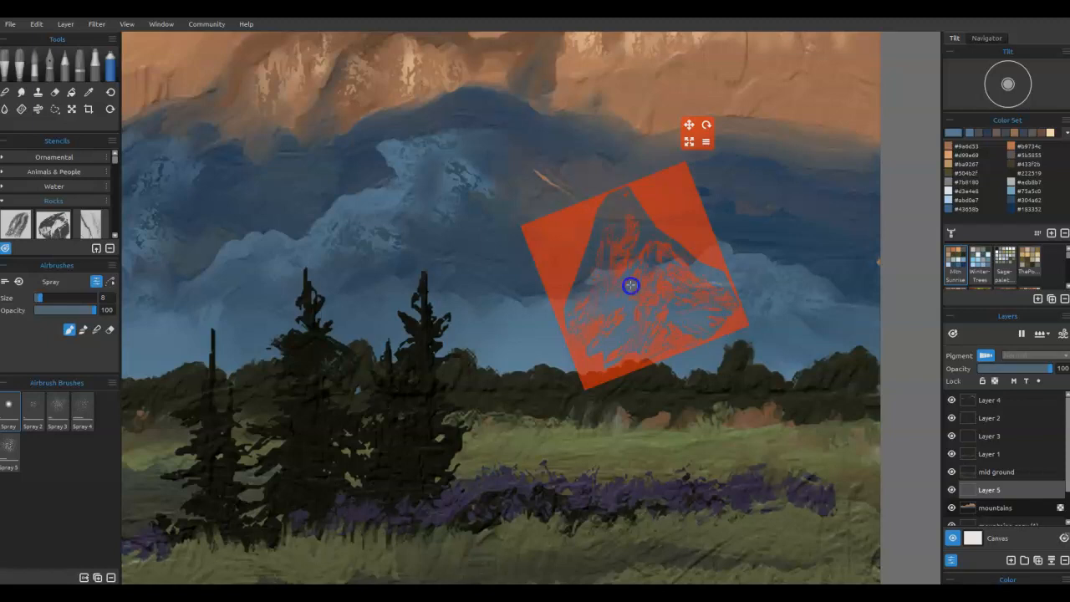
drag(742, 324, 864, 326)
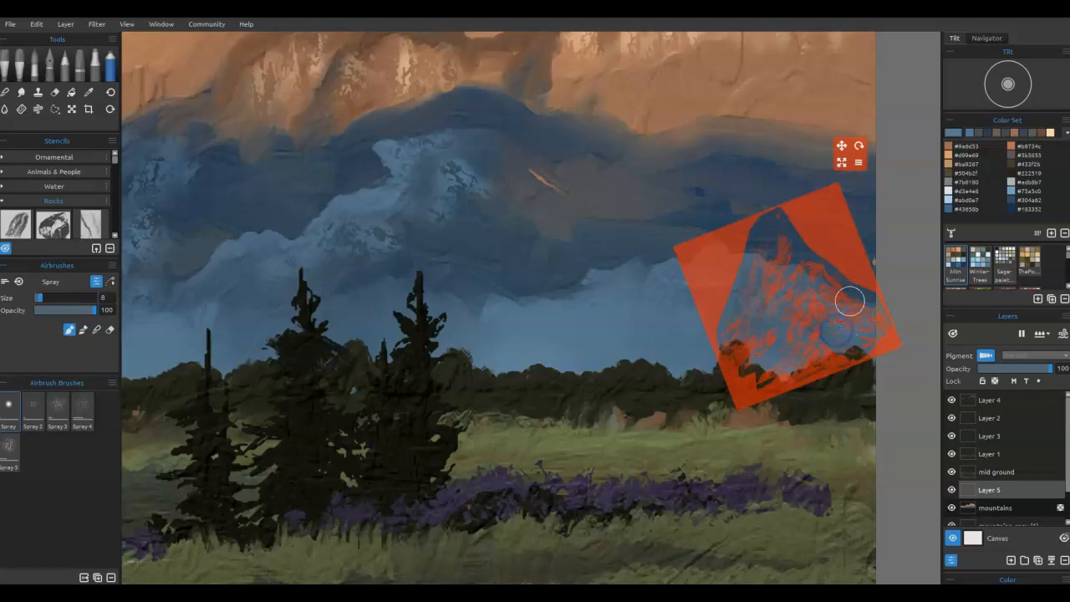
drag(849, 301, 421, 311)
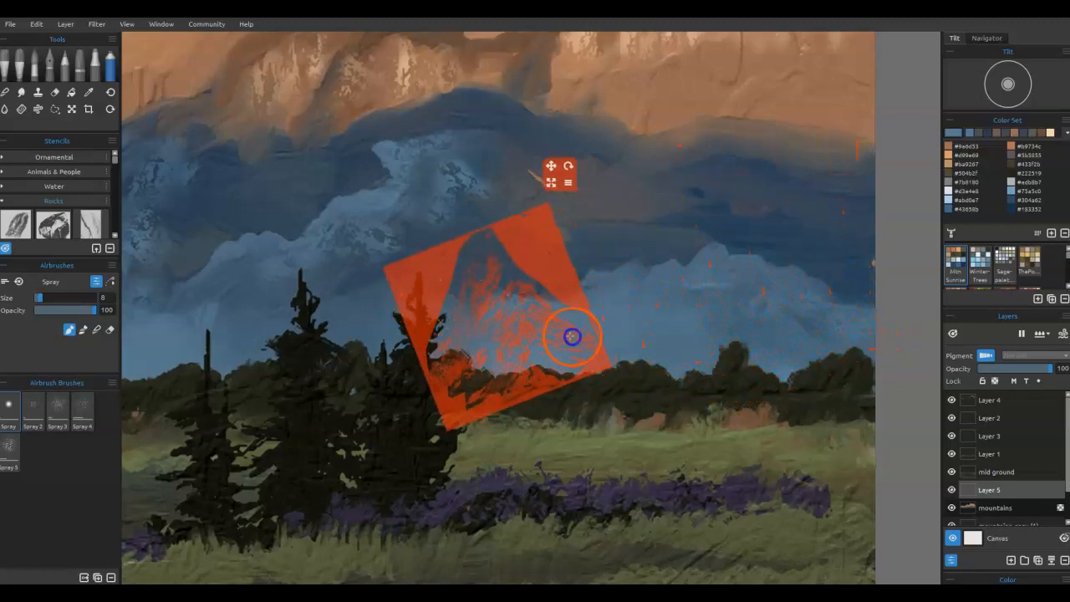
drag(524, 327, 482, 309)
mouse_move(565, 317)
mouse_down()
mouse_move(544, 344)
mouse_move(583, 306)
mouse_up()
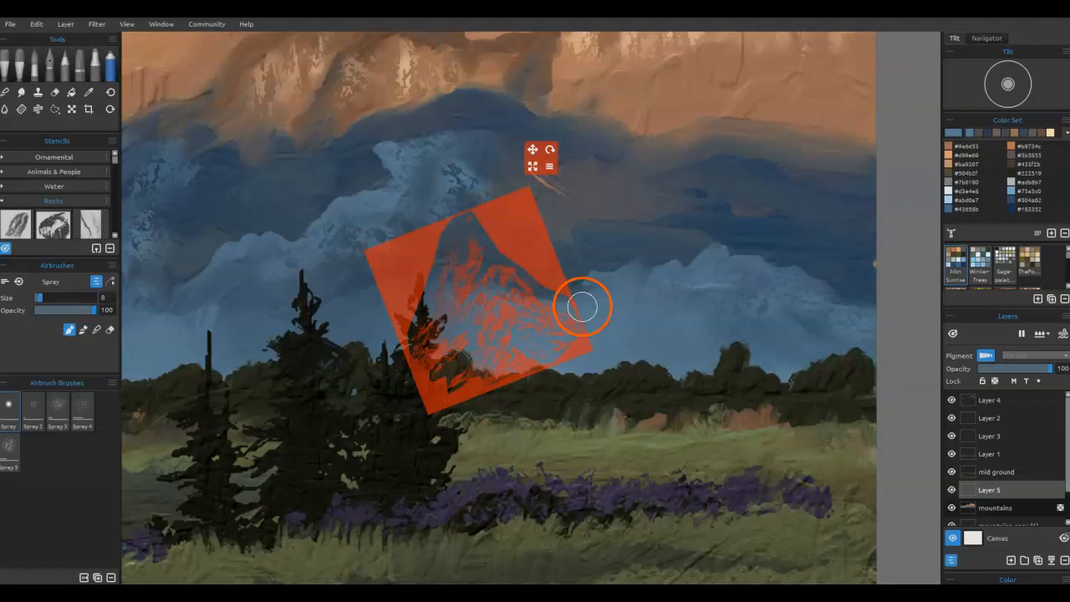
Step: Sample the dark blue of the hills, turn the stencil diagonally, and spray dark rock texture on the slopes beside the pines
key(i)
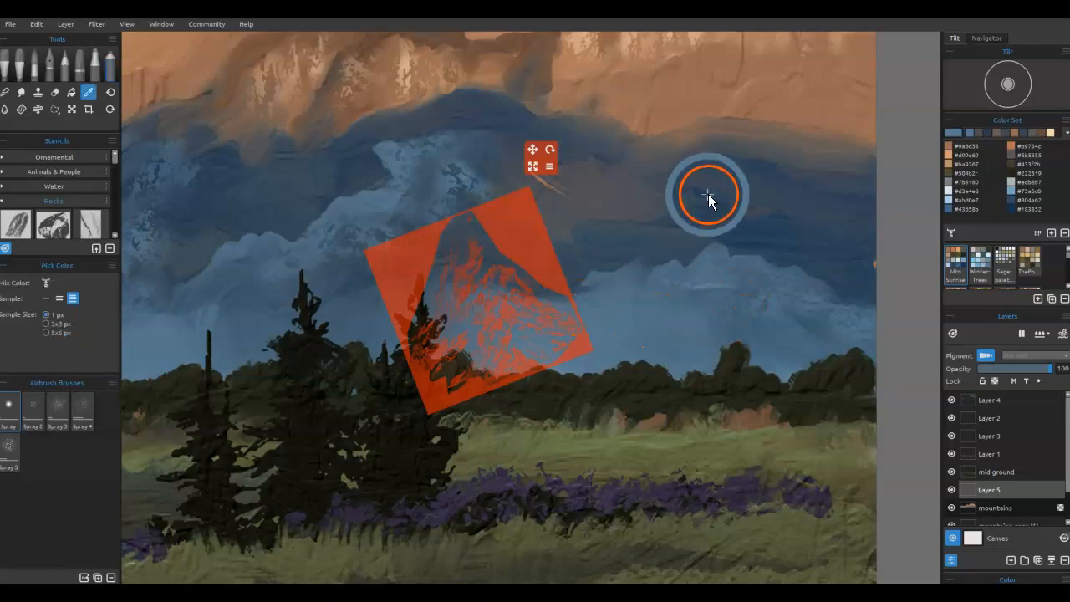
alt+click(702, 195)
mouse_move(493, 224)
mouse_down()
mouse_move(571, 191)
mouse_move(566, 148)
mouse_up()
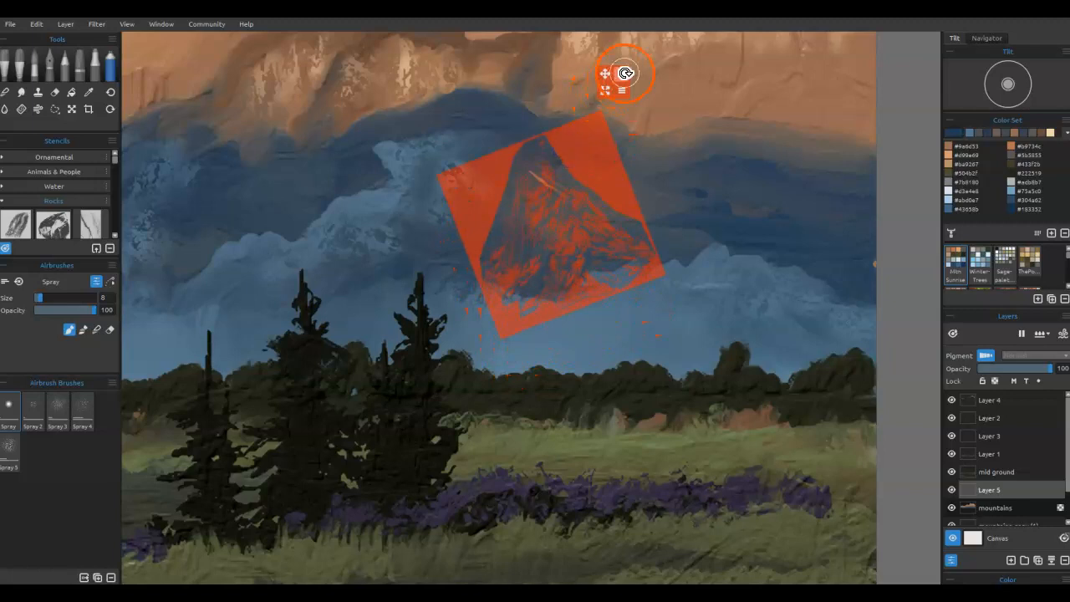
drag(625, 73, 695, 214)
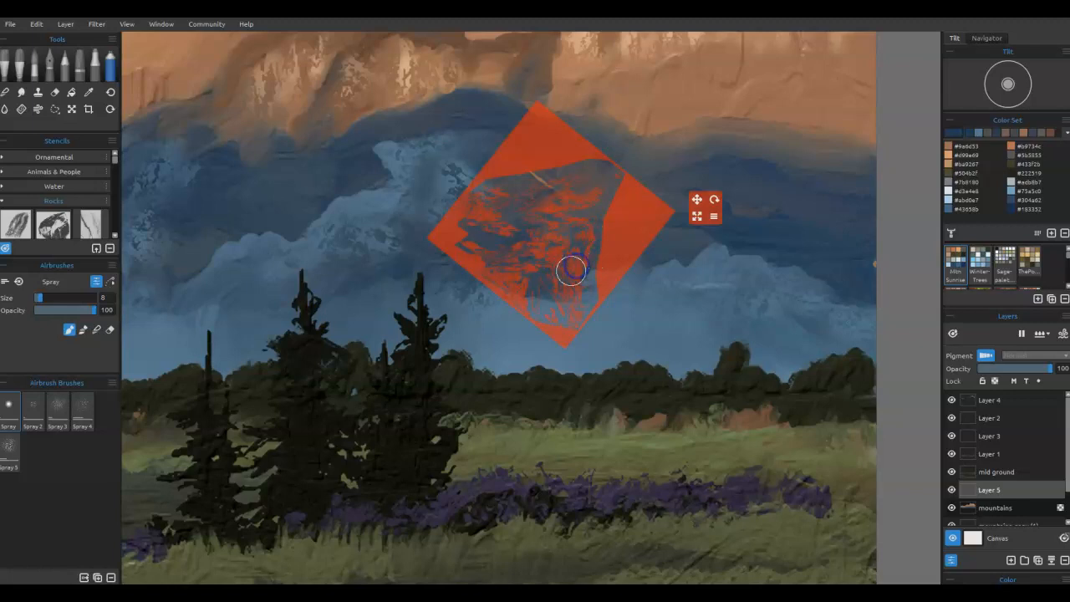
click(696, 199)
drag(636, 223, 256, 265)
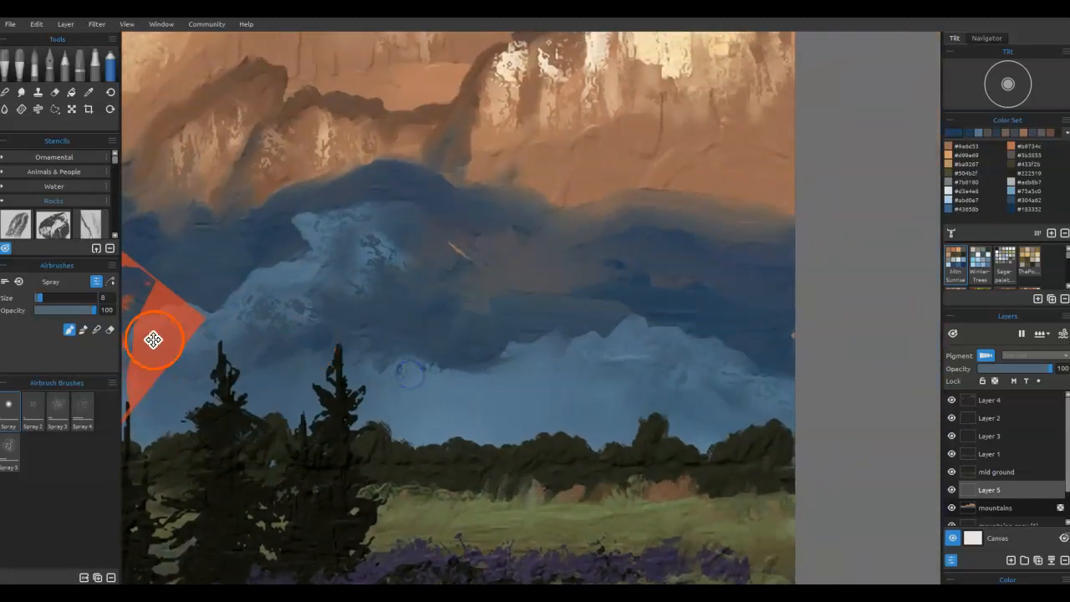
Step: Enlarge the diagonal stencil over the blue hills right of the pines and spray dark blue shadow texture
drag(148, 342, 732, 309)
drag(838, 306, 691, 281)
drag(762, 264, 808, 265)
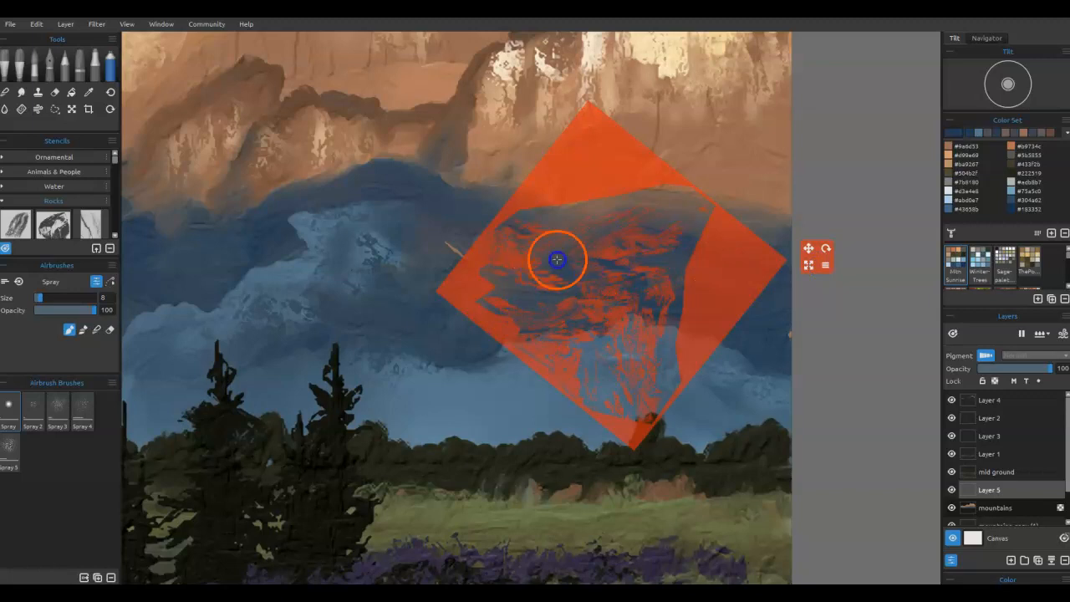
Step: Move the enlarged stencil to the central blue hills below the middle mountain and spray dark blue shadow texture
drag(736, 283, 291, 359)
drag(607, 371, 717, 355)
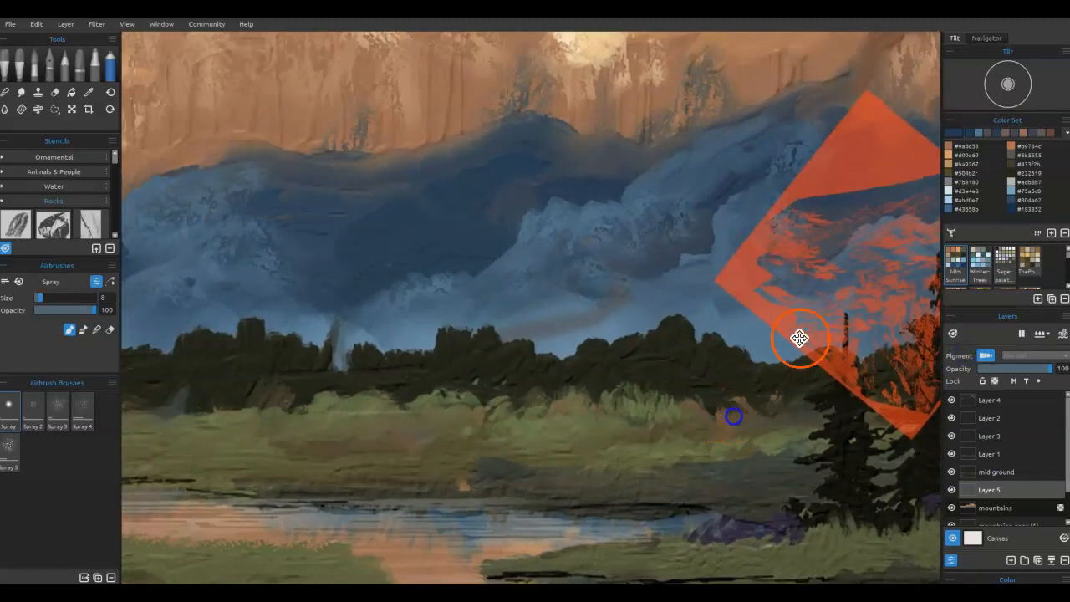
drag(819, 340, 351, 288)
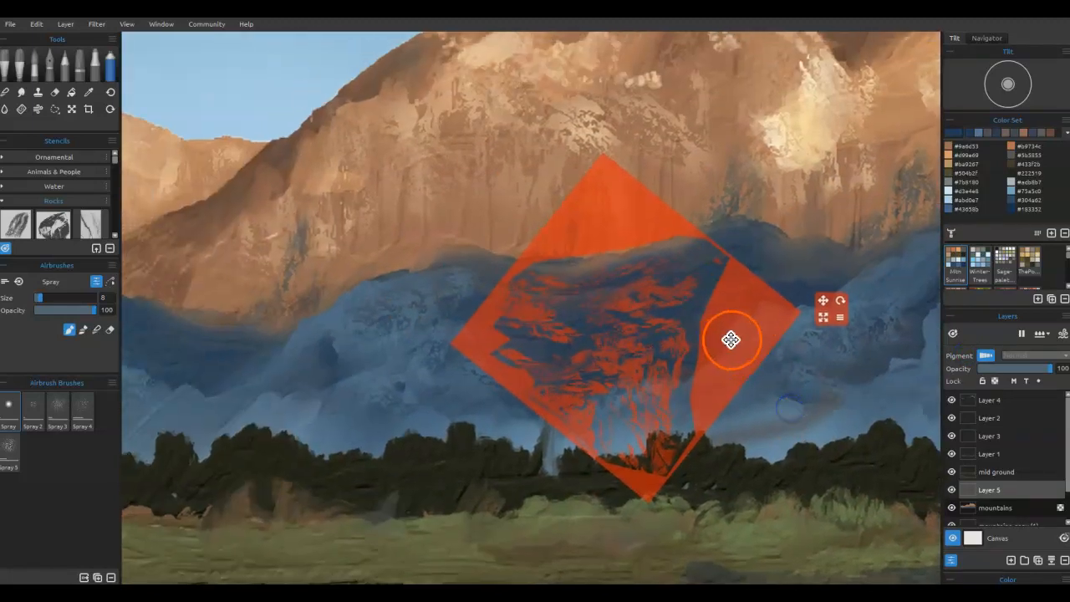
mouse_move(730, 340)
mouse_down()
mouse_move(433, 375)
mouse_move(544, 382)
mouse_move(671, 349)
mouse_up()
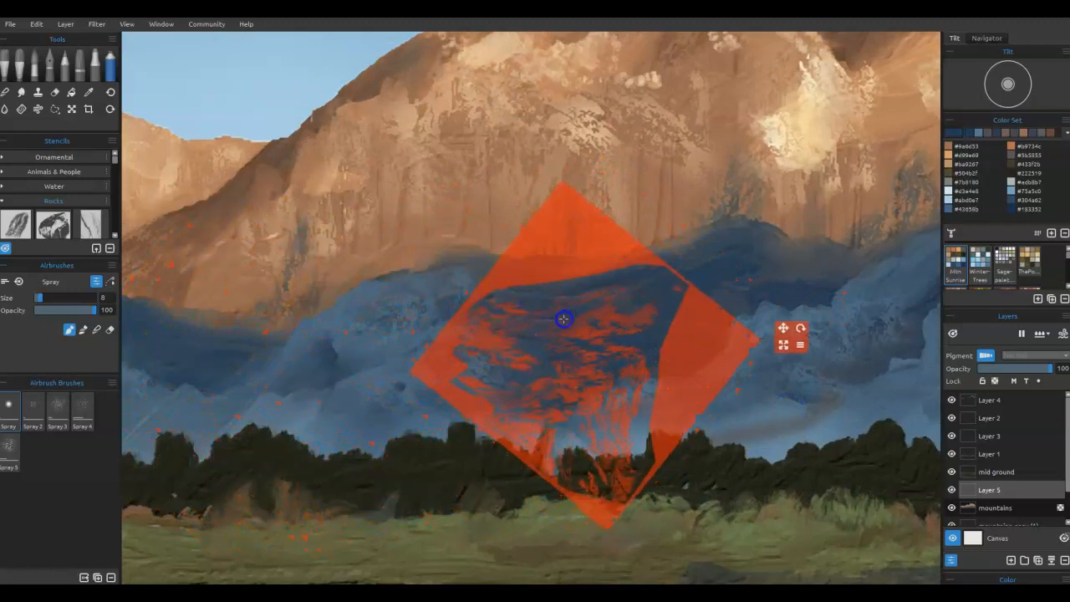
mouse_move(604, 365)
mouse_down()
mouse_move(358, 382)
mouse_move(548, 396)
mouse_up()
Step: Carry the stencil to the far left blue hills and spray dark blue shadow texture out to the canvas edge
mouse_move(656, 415)
mouse_down()
mouse_move(774, 392)
mouse_move(906, 389)
mouse_up()
drag(667, 386, 296, 376)
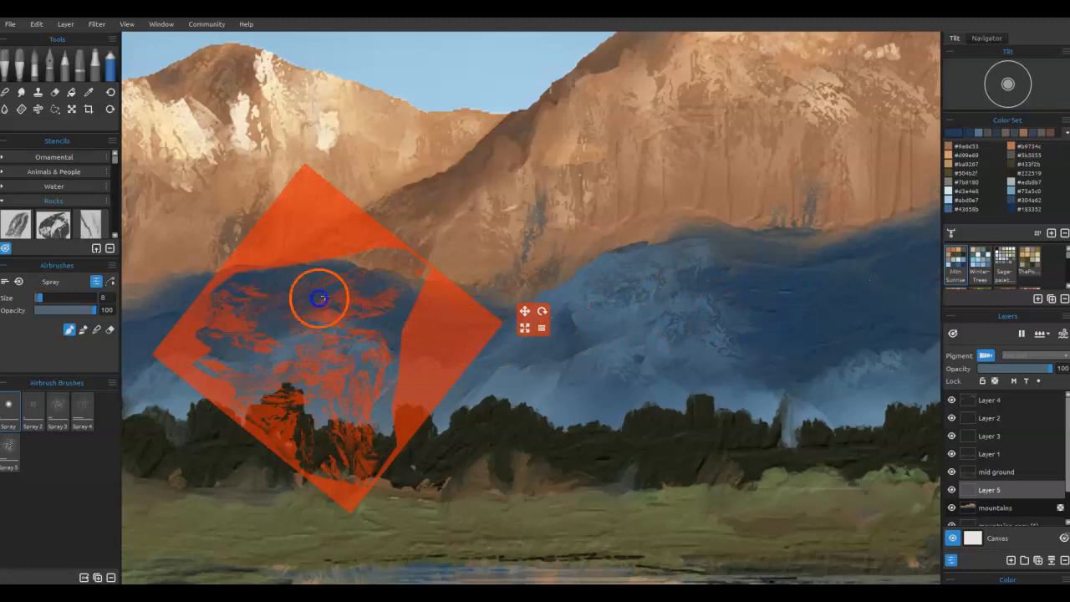
mouse_move(514, 408)
mouse_down()
mouse_move(702, 377)
mouse_move(936, 390)
mouse_up()
drag(841, 363, 541, 323)
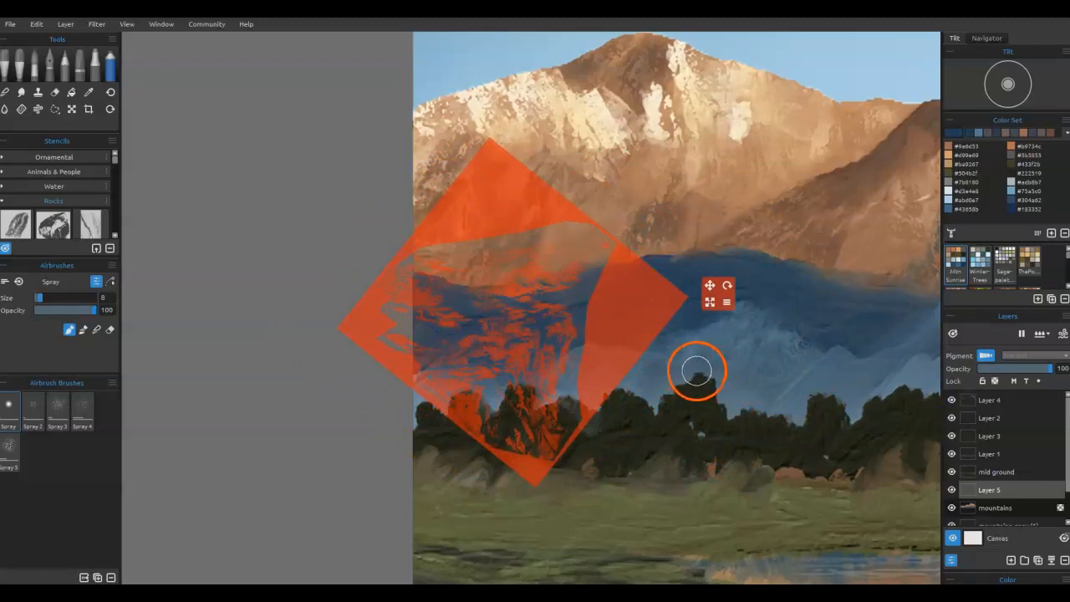
drag(597, 384, 677, 425)
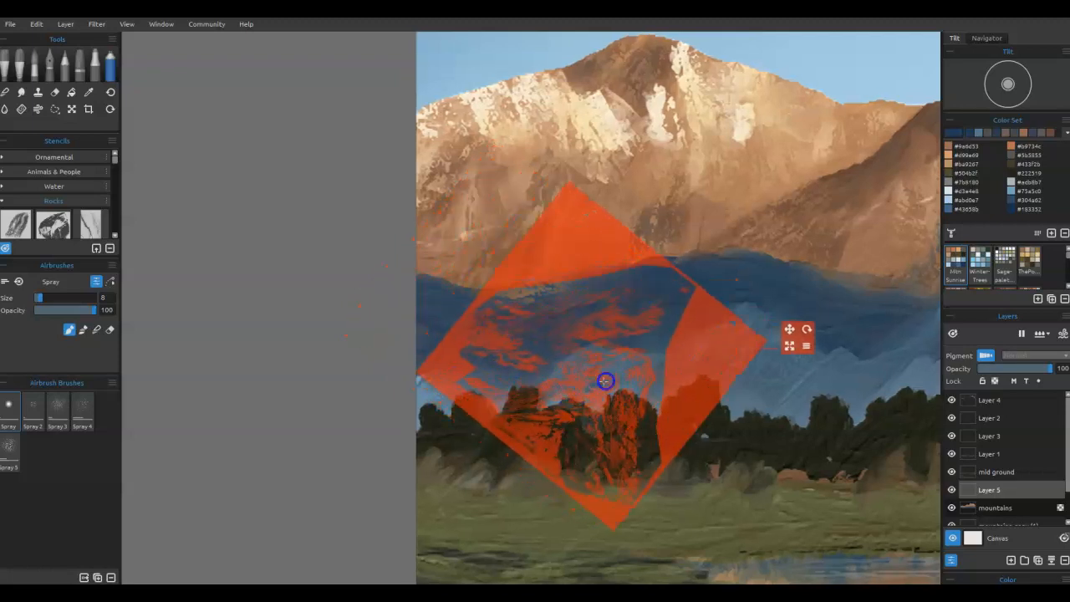
drag(684, 391, 537, 426)
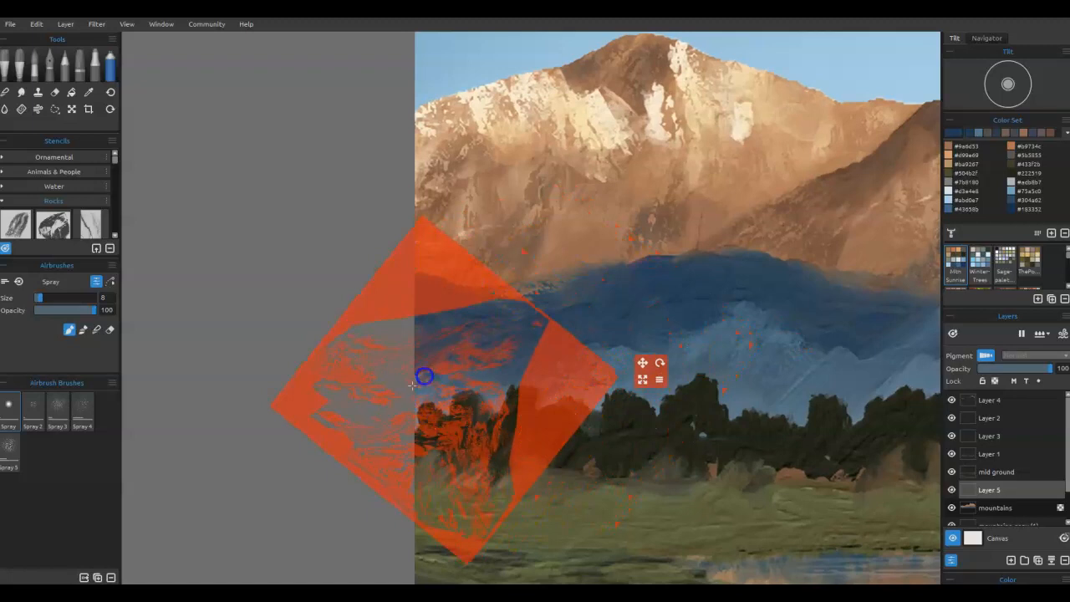
drag(459, 401, 392, 383)
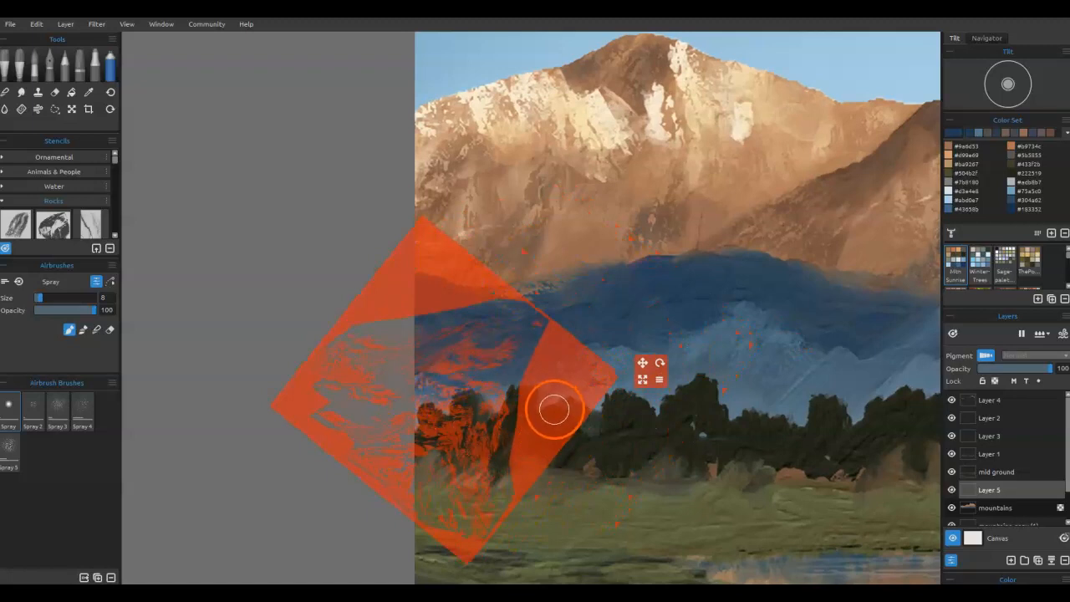
Step: Rotate the stencil over the hills below the saddle between the left and middle mountains and spray dark blue shadow texture
drag(574, 386, 742, 291)
drag(600, 274, 678, 264)
drag(792, 276, 633, 311)
drag(738, 313, 705, 366)
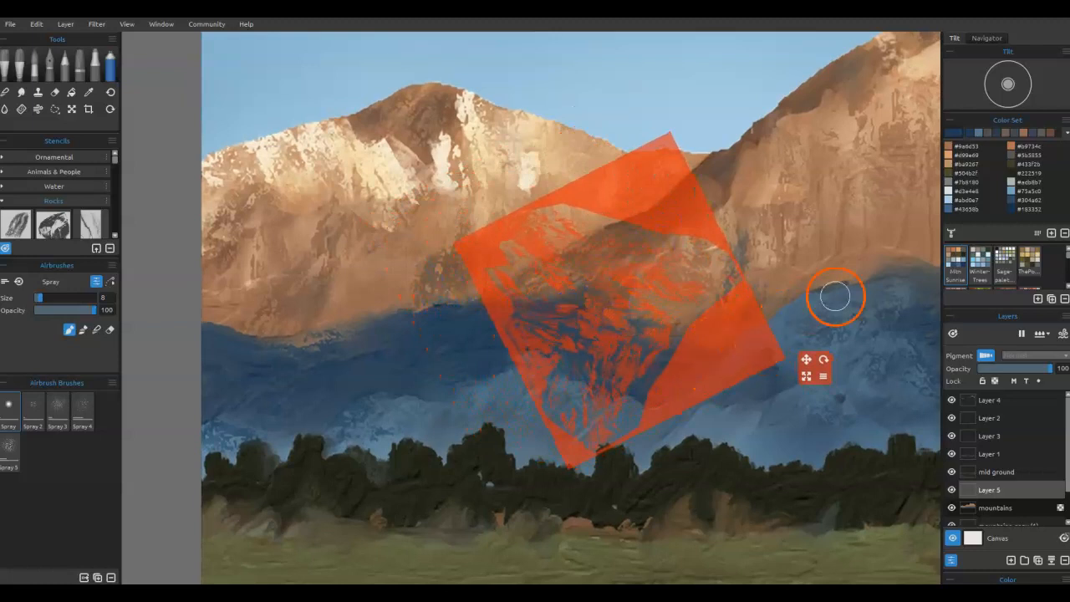
key(ctrl+0)
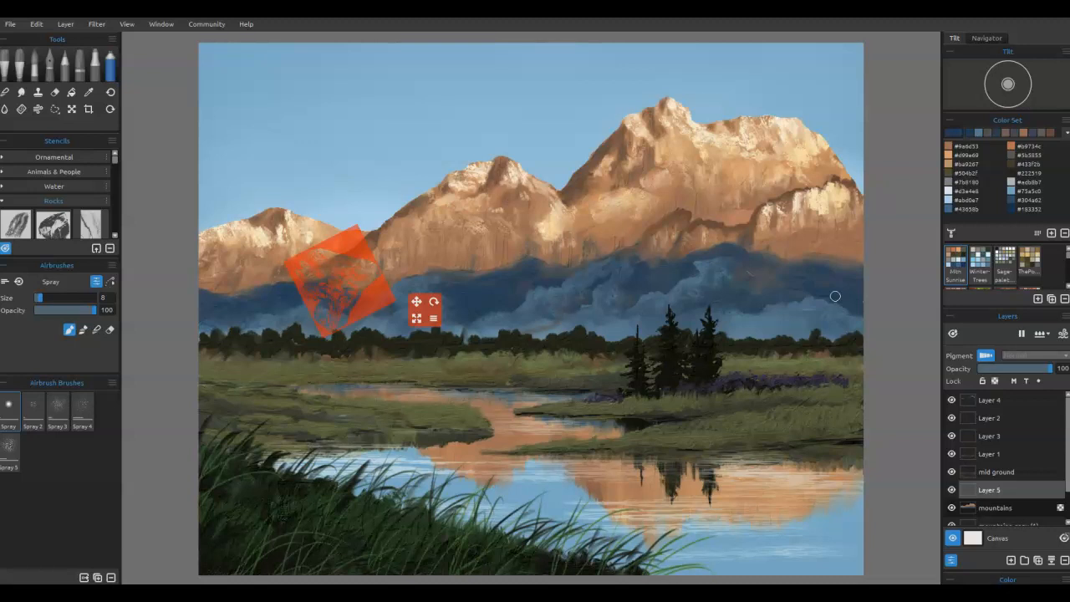
Step: Flatten and rotate the stencil into a wide shape over the hills around the pines and spray dark blue texture
drag(371, 292, 804, 322)
drag(876, 332, 911, 250)
drag(863, 296, 828, 304)
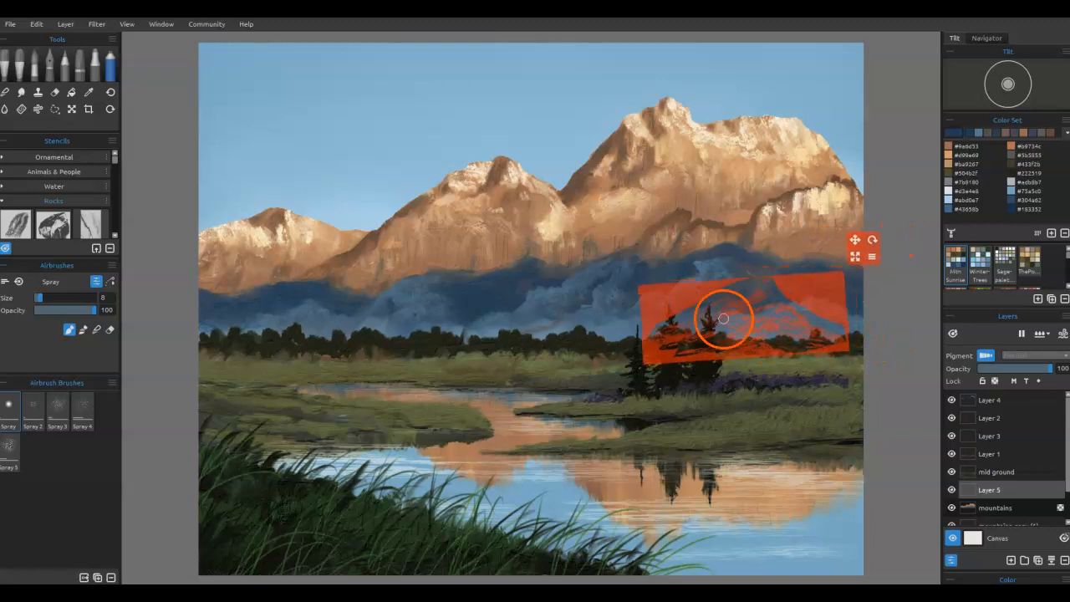
mouse_move(771, 328)
mouse_down()
mouse_move(747, 326)
mouse_move(780, 337)
mouse_move(768, 334)
mouse_move(800, 334)
mouse_move(768, 308)
mouse_move(808, 325)
mouse_move(703, 312)
mouse_move(705, 301)
mouse_move(701, 309)
mouse_move(773, 318)
mouse_move(817, 284)
mouse_move(705, 283)
mouse_up()
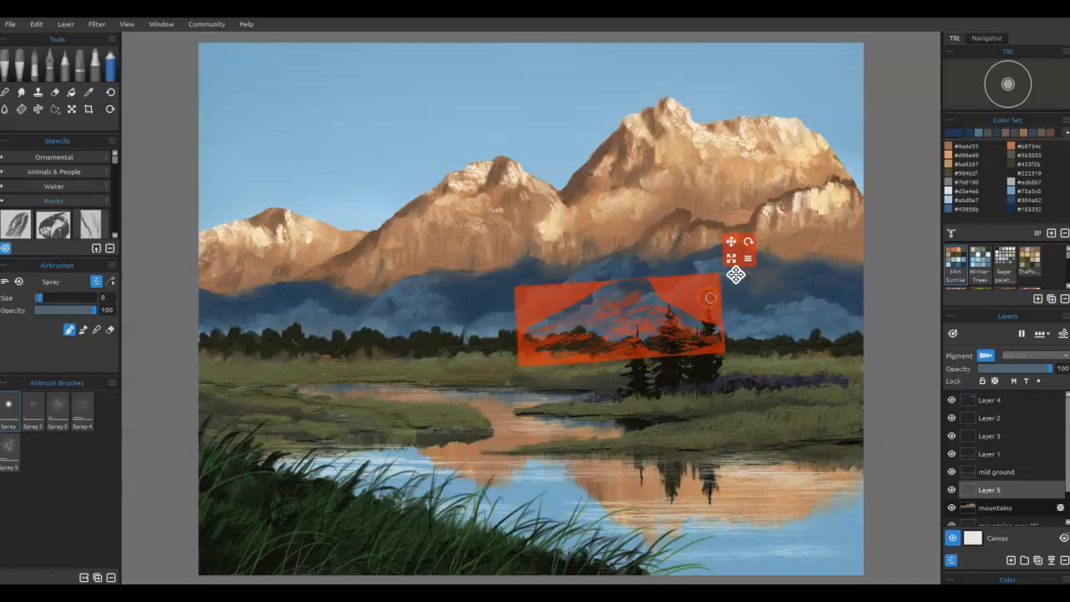
Step: Place the wide stencil over the right foothills, reduce the spray size to 3, and spray dark blue shadows along the ridge
drag(728, 241, 826, 124)
scroll(803, 181, up, 5)
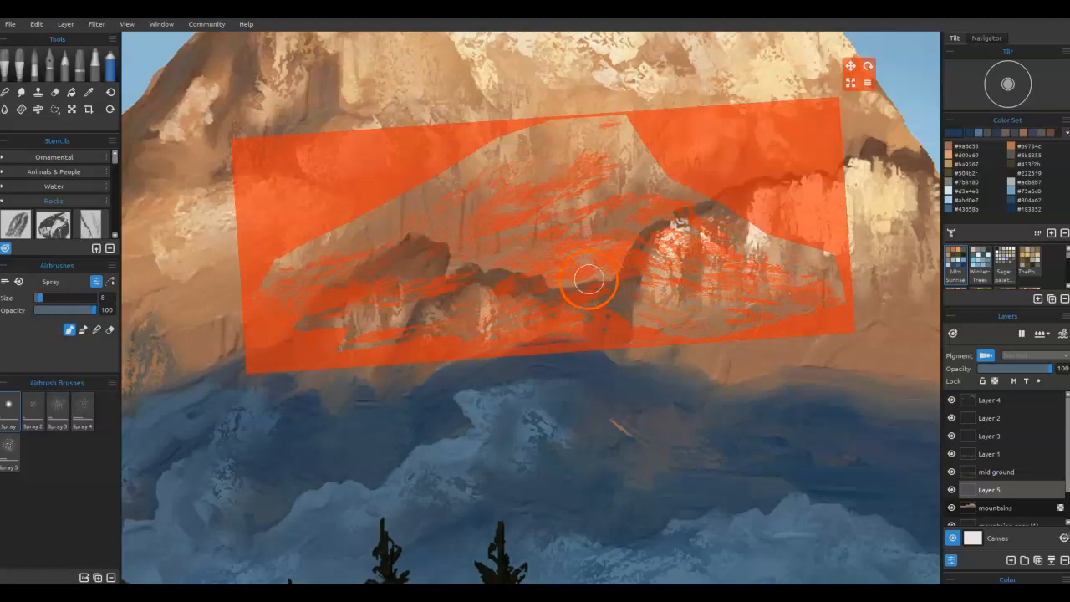
key([)
key([)
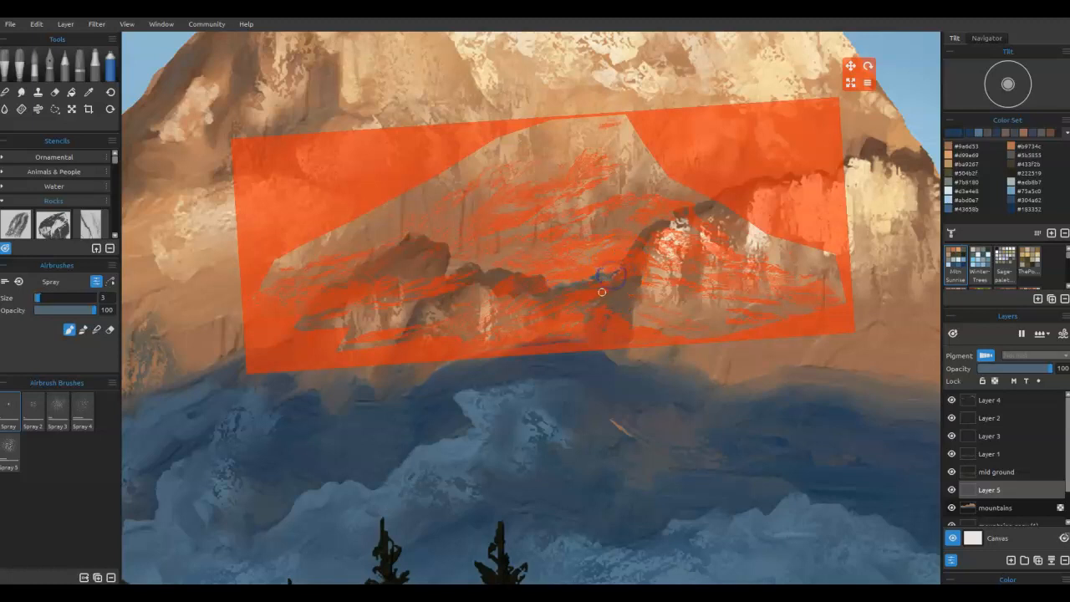
drag(739, 196, 197, 381)
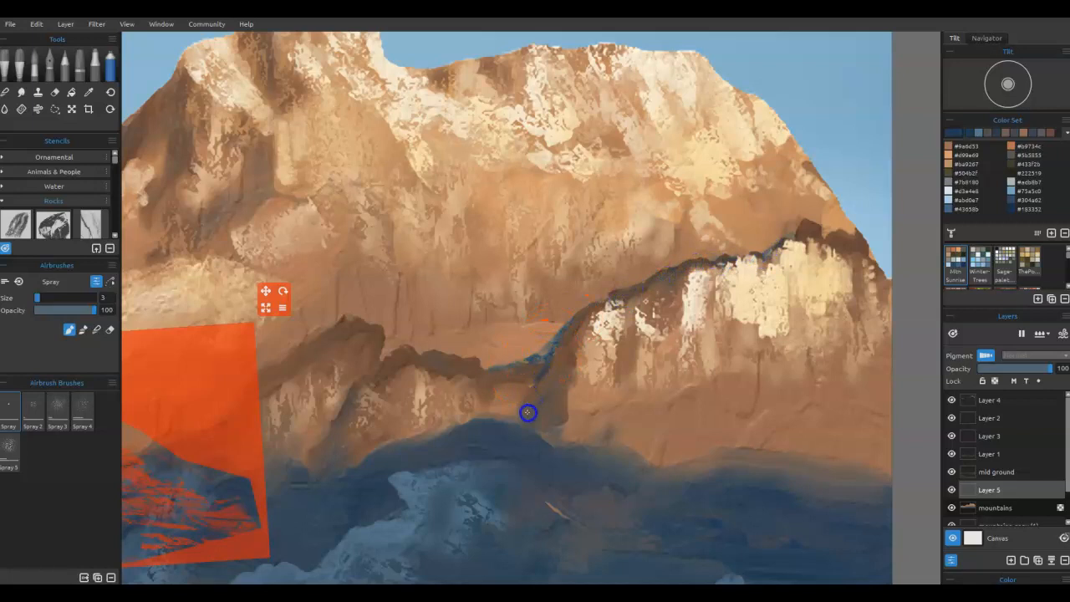
Step: Tilt the stencil along the foothill ridges, spray dark blue shadows on the main and left ridge edges, and hide the stencil
drag(220, 430, 778, 340)
drag(840, 202, 732, 79)
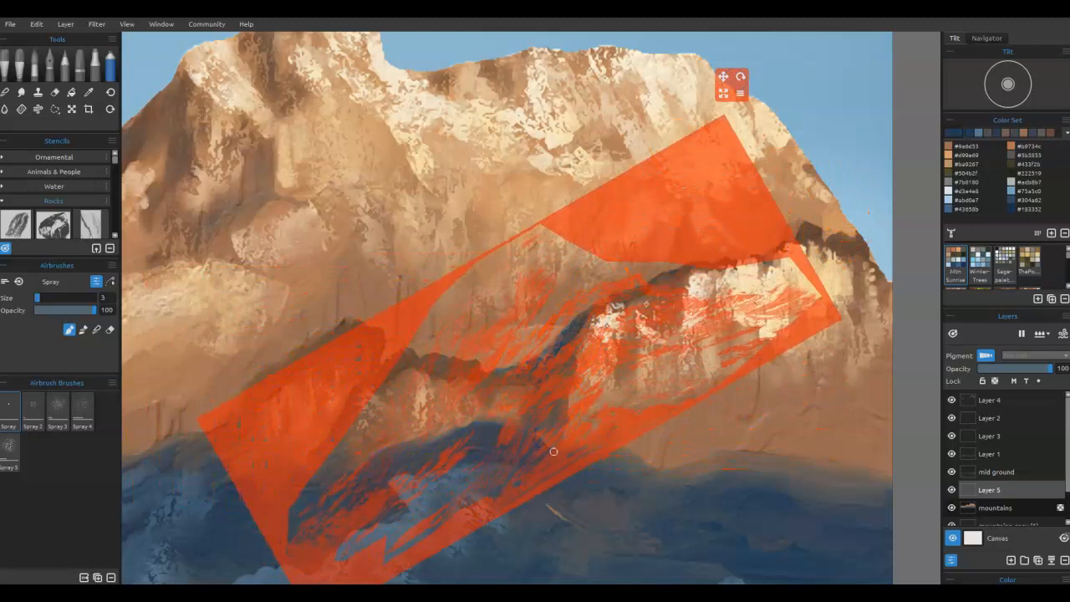
drag(611, 430, 353, 423)
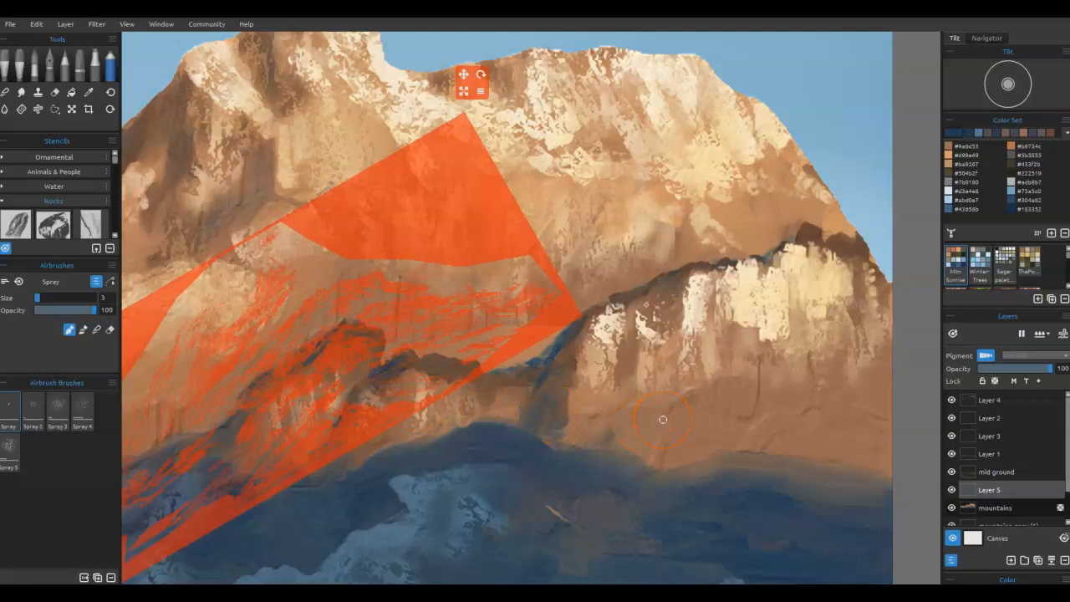
key(ctrl+d)
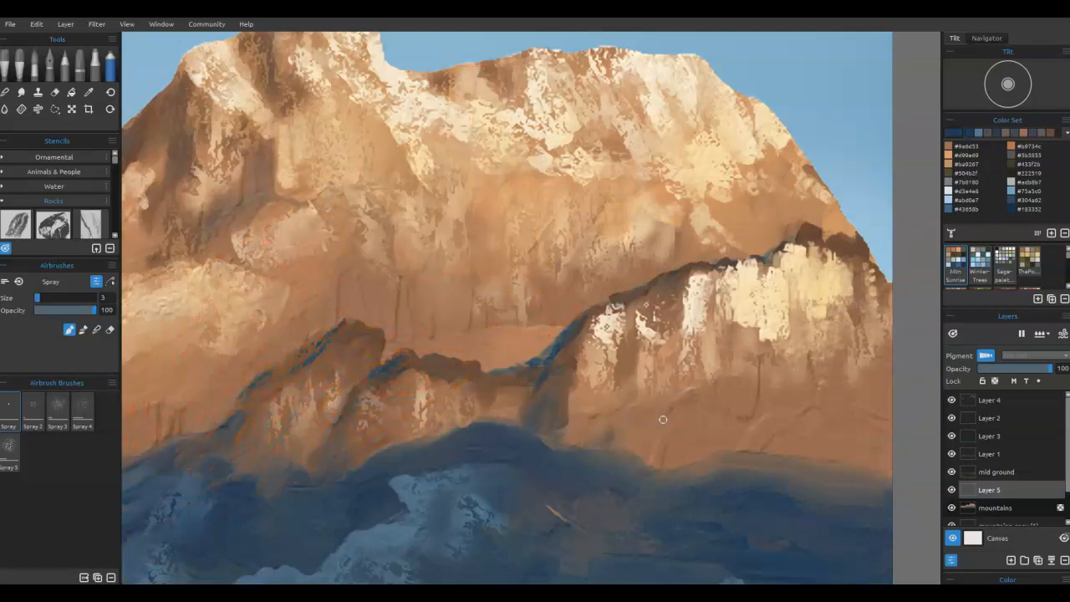
key(ctrl+0)
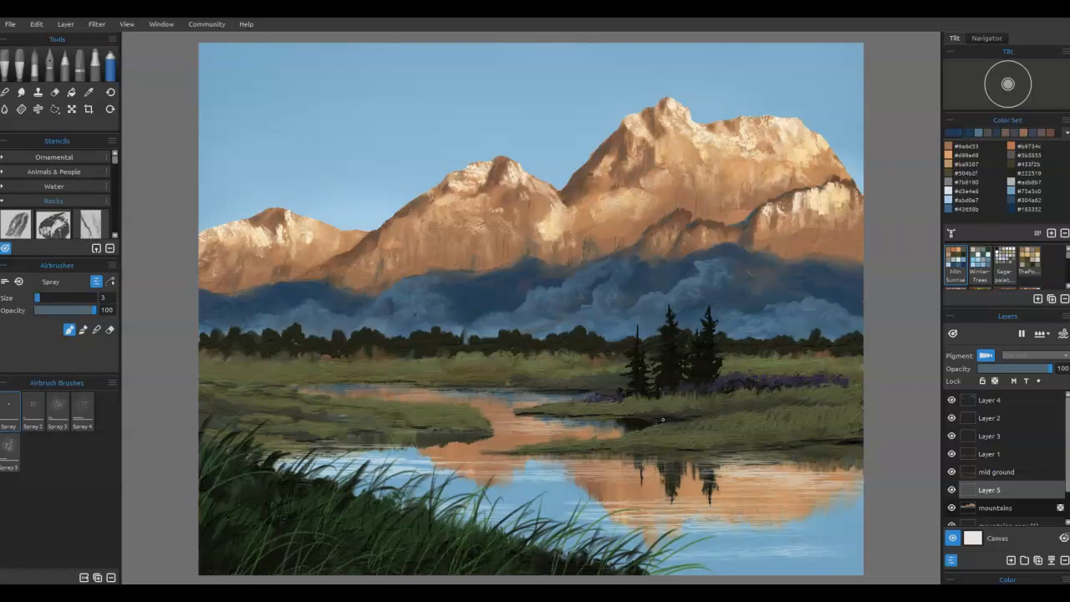
Step: On the mountains copy (1) layer, paint a pale highlight in the main peak's reflection using the peak's snow colour and the Knife Texture oil brush
scroll(981, 474, down, 1)
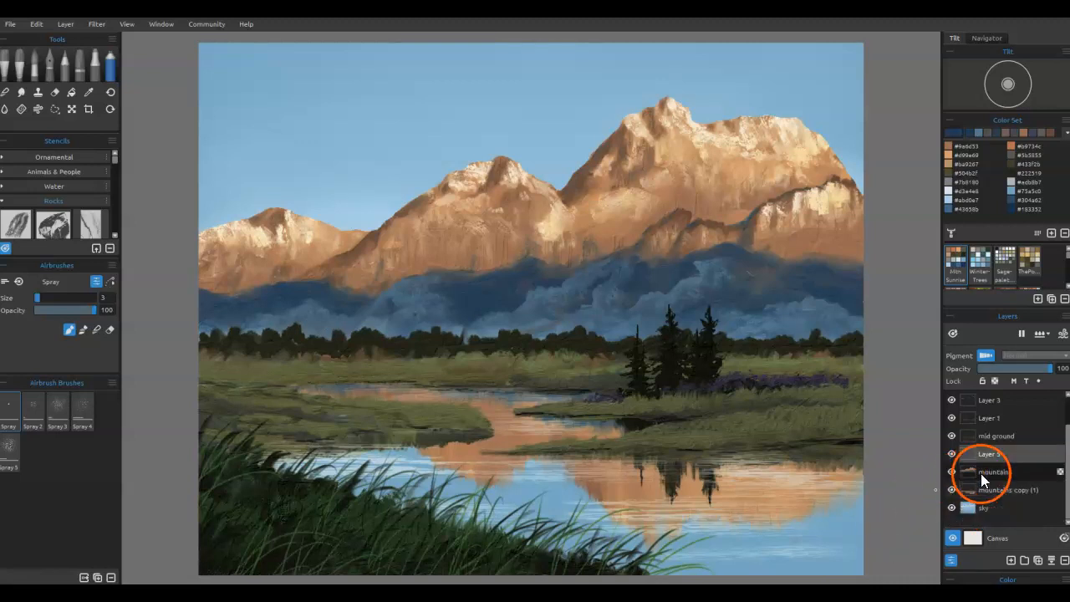
click(1005, 487)
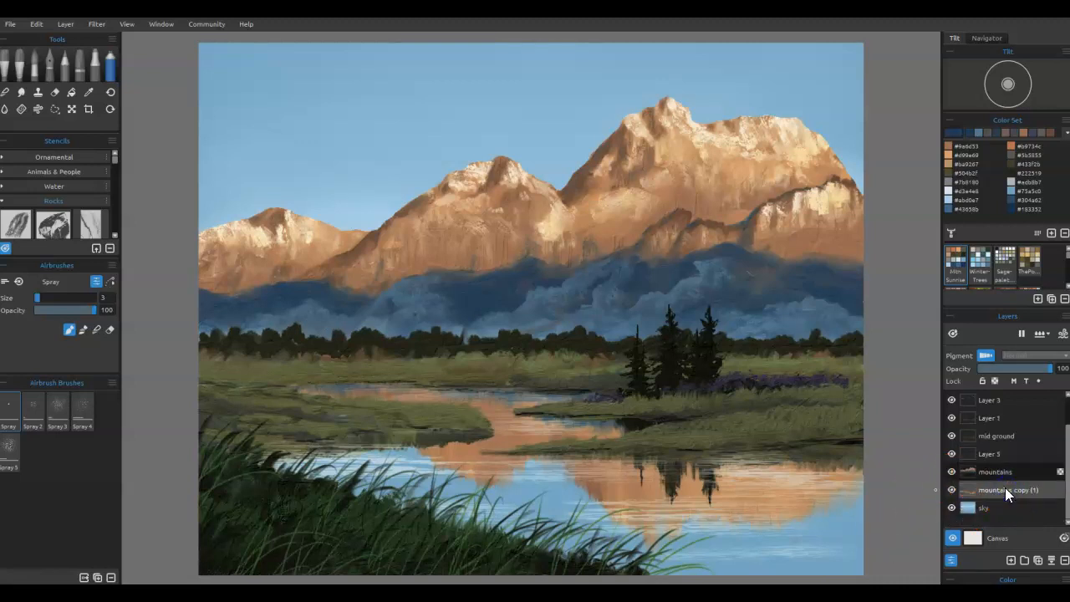
alt+click(639, 130)
click(7, 60)
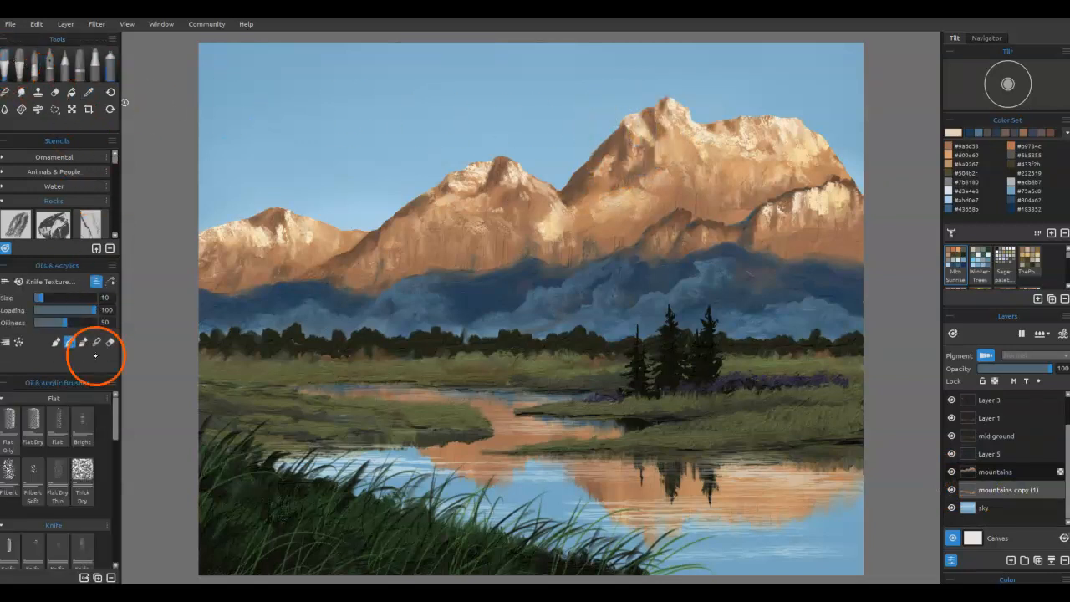
scroll(113, 431, down, 5)
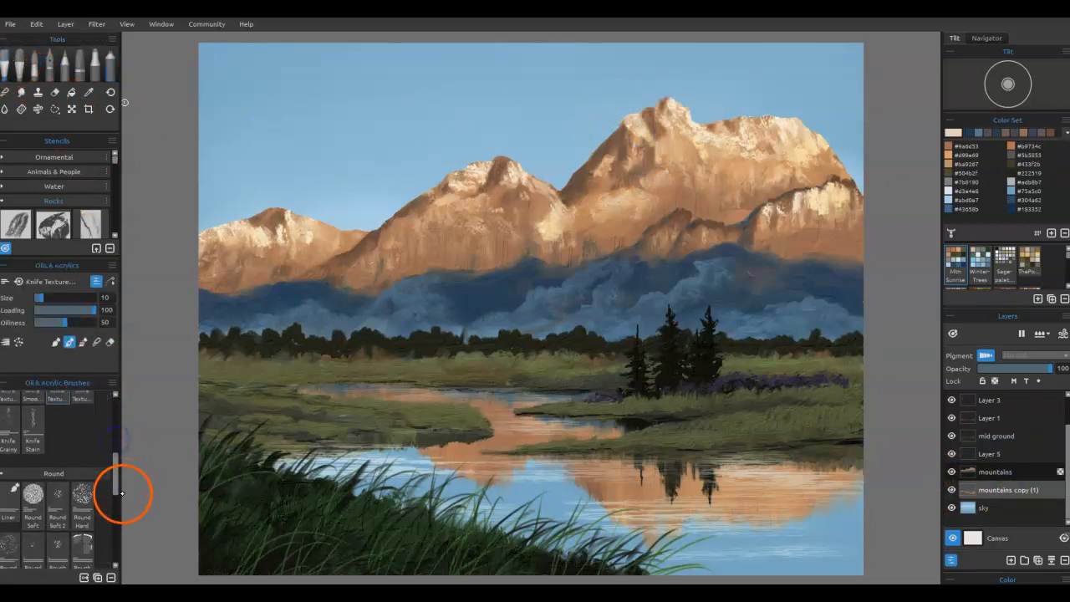
drag(656, 530, 653, 519)
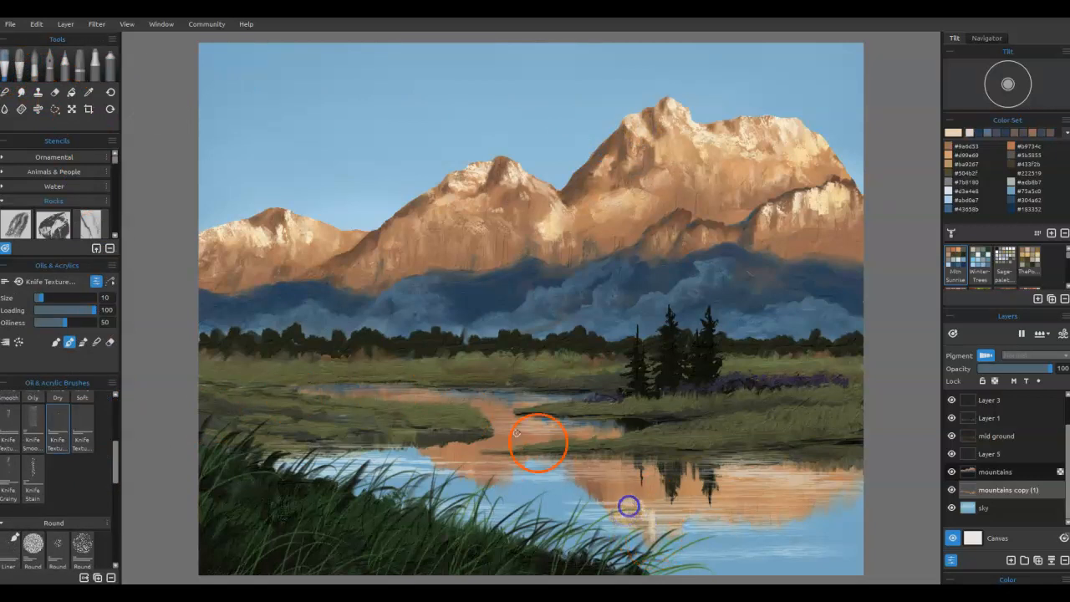
Step: Switch the knife brush to paint-and-mix mode and add pale highlights across the main and left mountain reflections in the water
click(82, 341)
drag(643, 518, 643, 523)
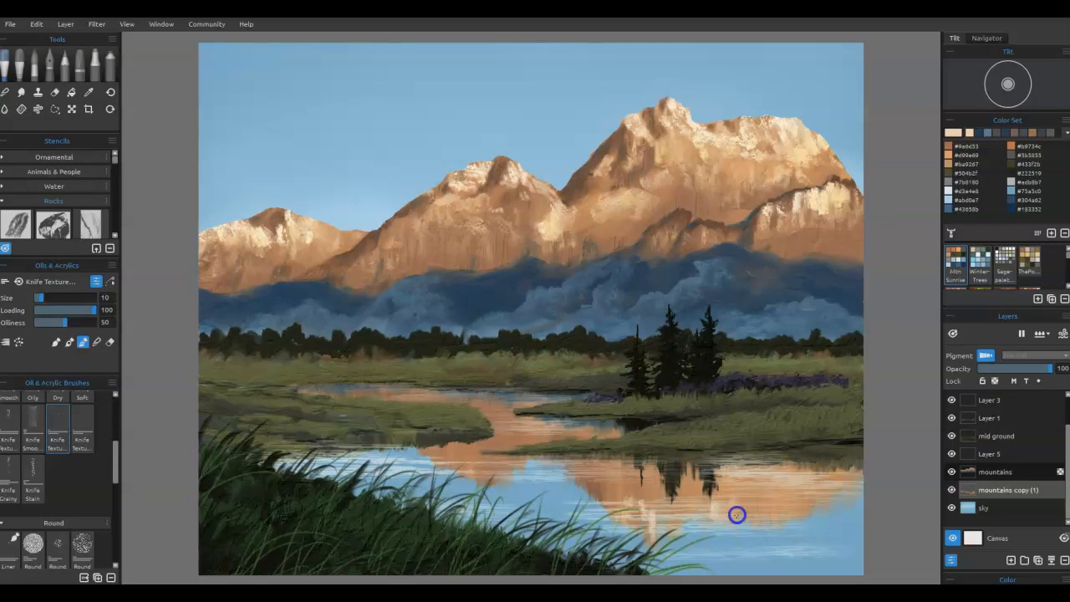
mouse_move(773, 529)
mouse_down()
mouse_move(804, 500)
mouse_move(805, 513)
mouse_up()
mouse_move(493, 471)
mouse_down()
mouse_move(460, 452)
mouse_move(478, 476)
mouse_move(512, 448)
mouse_up()
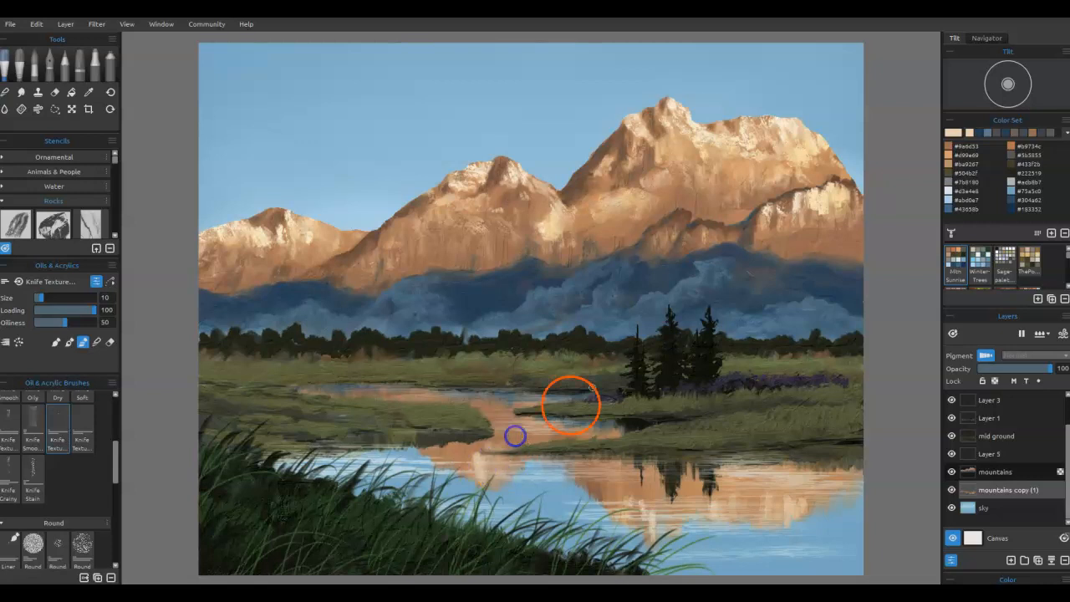
drag(663, 522, 700, 490)
Step: Switch the knife brush to blend mode and soften the pale highlights into the orange mountain reflections
click(96, 342)
mouse_move(652, 520)
mouse_down()
mouse_move(649, 530)
mouse_move(642, 498)
mouse_up()
mouse_move(710, 504)
mouse_down()
mouse_move(745, 492)
mouse_move(758, 518)
mouse_move(774, 482)
mouse_move(792, 515)
mouse_up()
drag(491, 443, 480, 448)
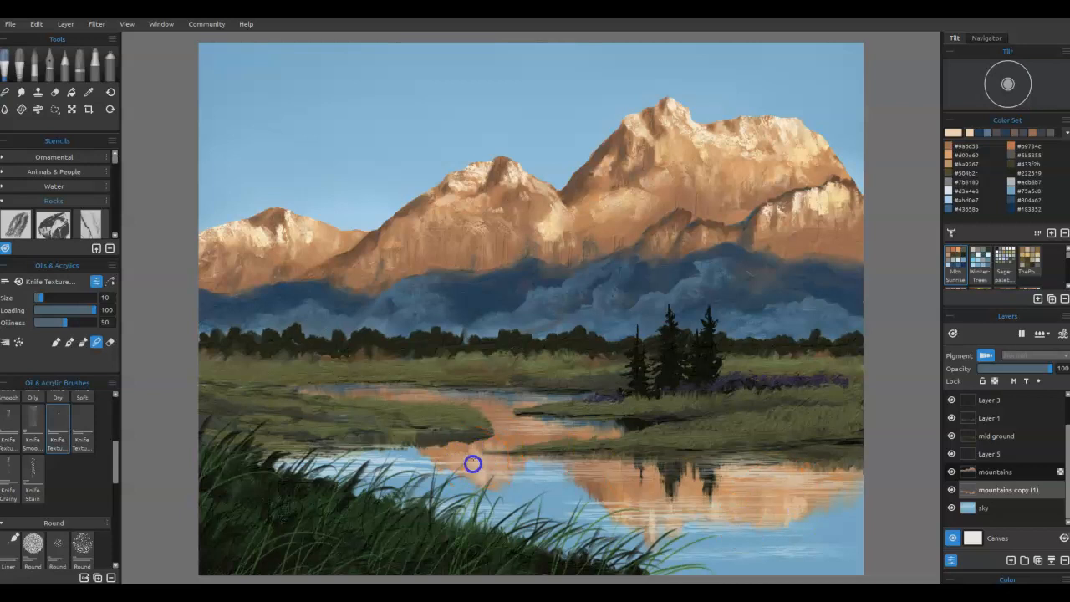
drag(519, 441, 526, 447)
drag(799, 482, 820, 487)
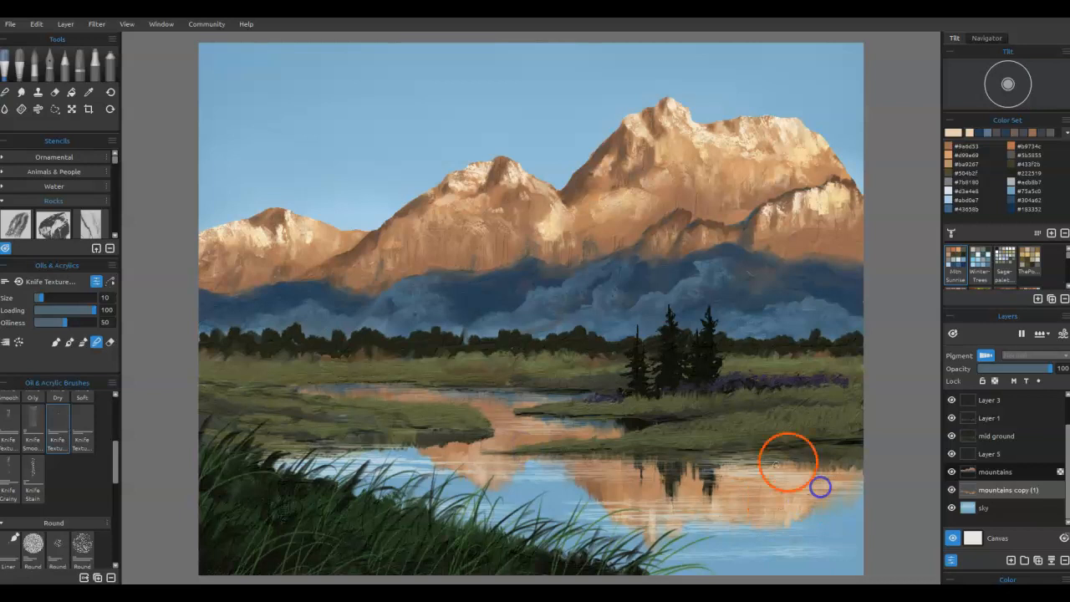
mouse_move(610, 542)
mouse_down()
mouse_move(642, 519)
mouse_move(736, 384)
mouse_up()
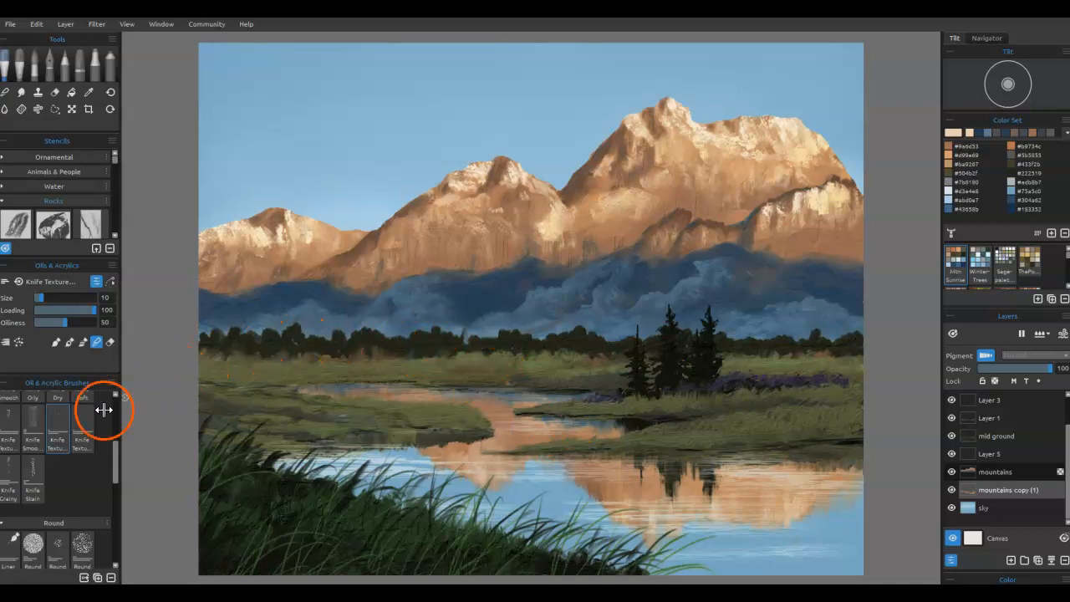
Step: Select the mid ground layer and load the Shoreline stencil from the trees stencil group
click(952, 435)
click(952, 436)
click(991, 433)
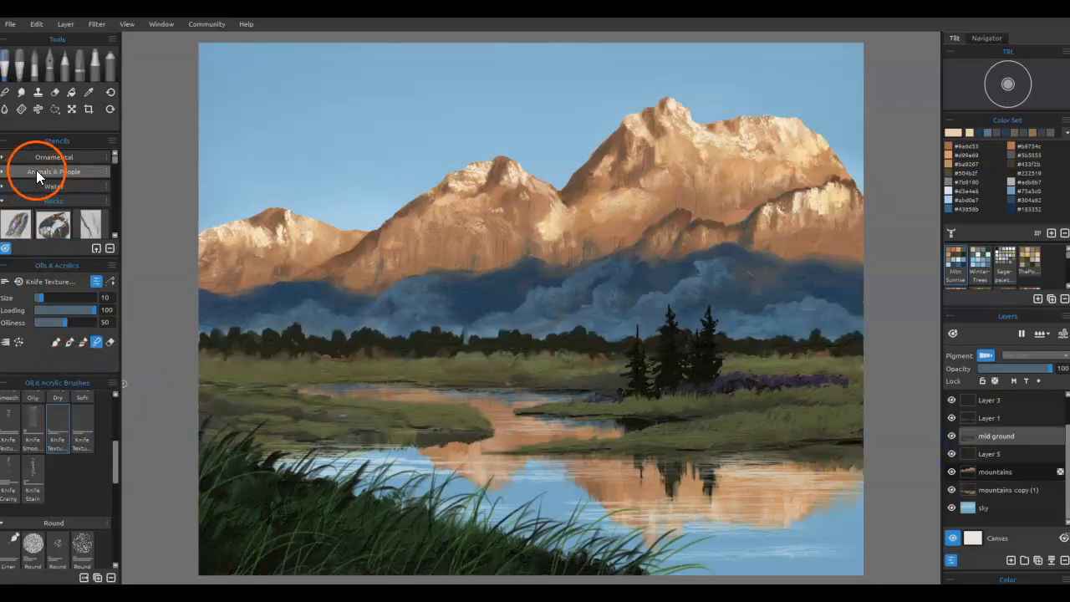
scroll(38, 170, down, 2)
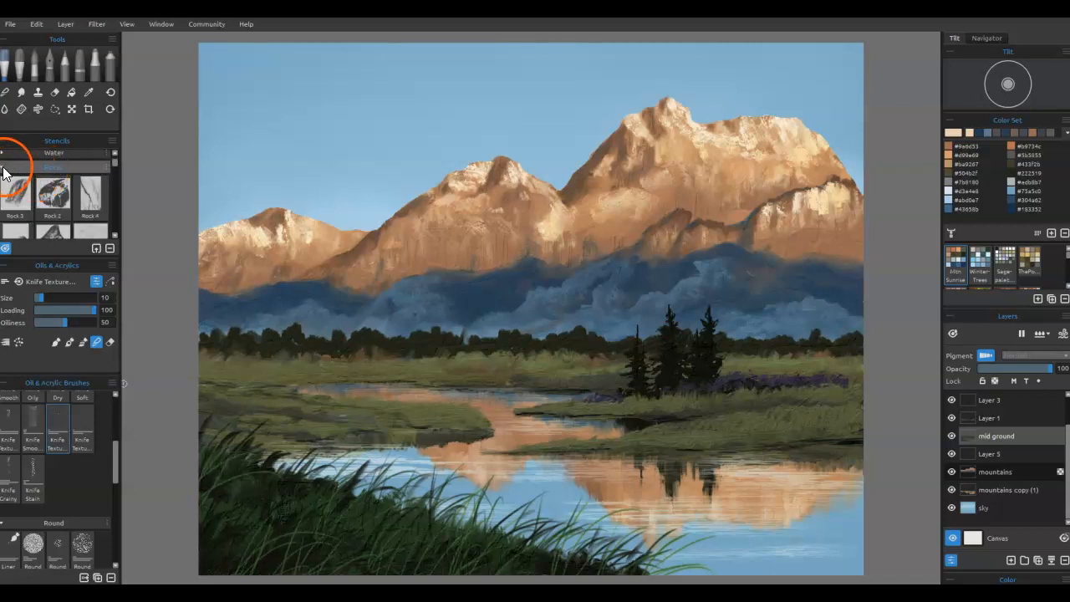
click(4, 169)
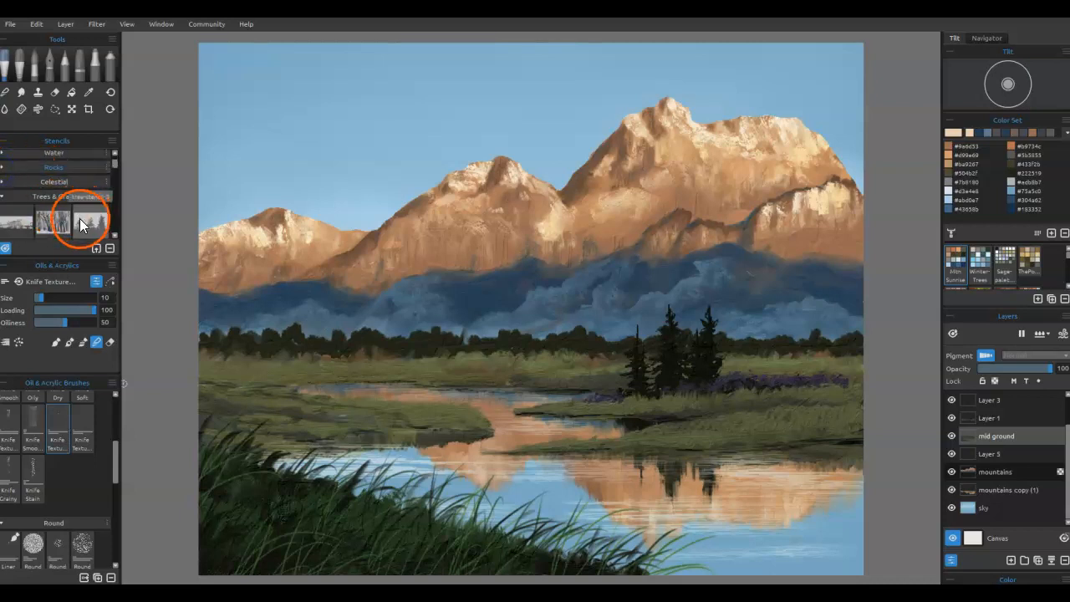
scroll(72, 193, down, 2)
scroll(75, 191, down, 3)
click(61, 173)
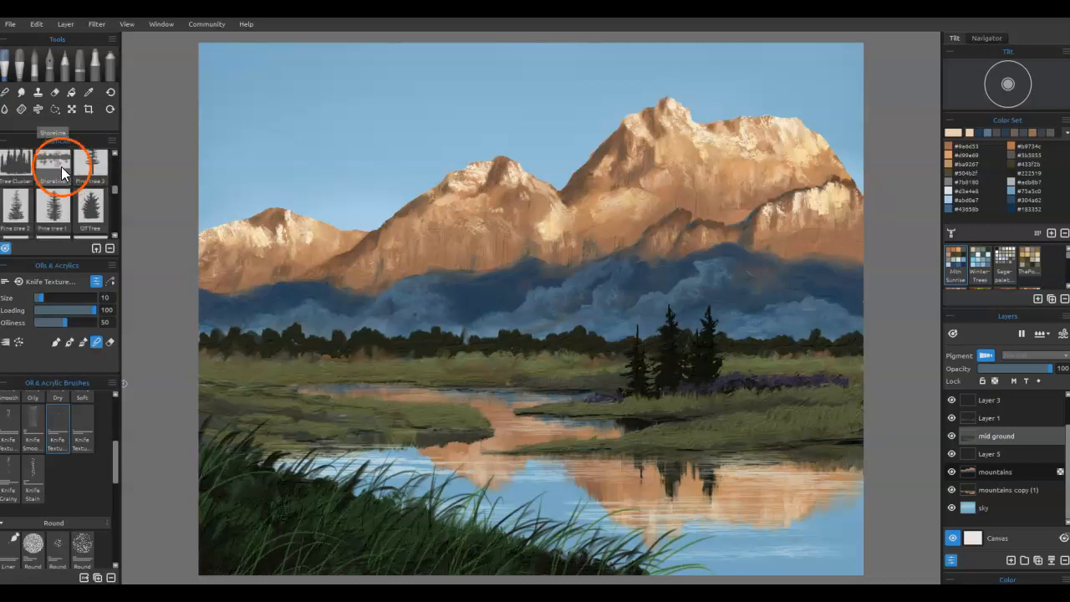
scroll(56, 164, down, 2)
click(20, 185)
scroll(33, 184, up, 2)
click(48, 197)
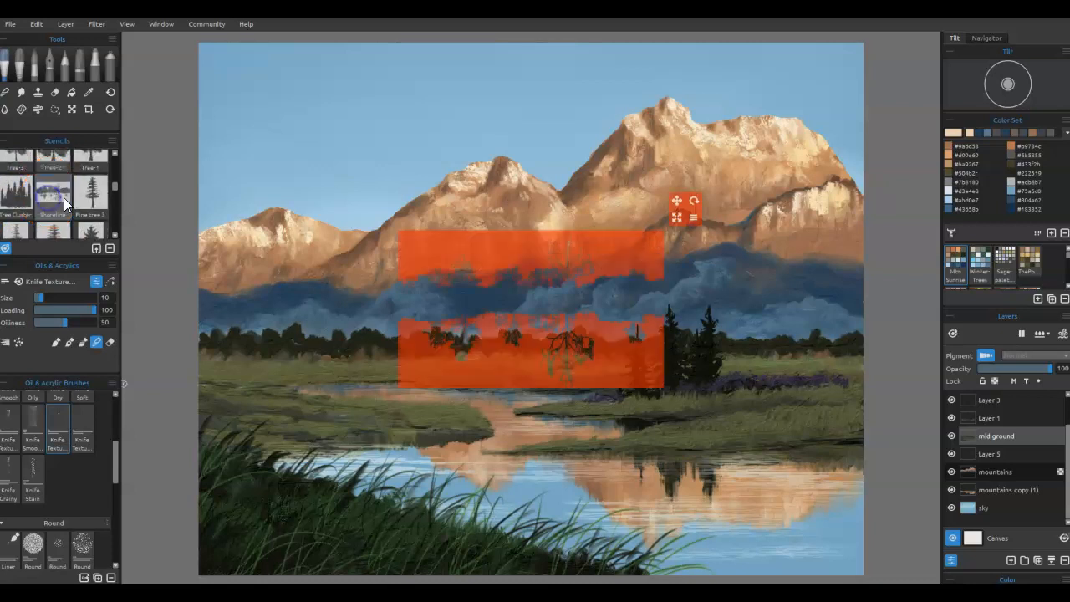
Step: Shrink the Shoreline stencil and place it over the dark distant tree line left of the pines
drag(678, 217, 580, 263)
scroll(671, 392, up, 4)
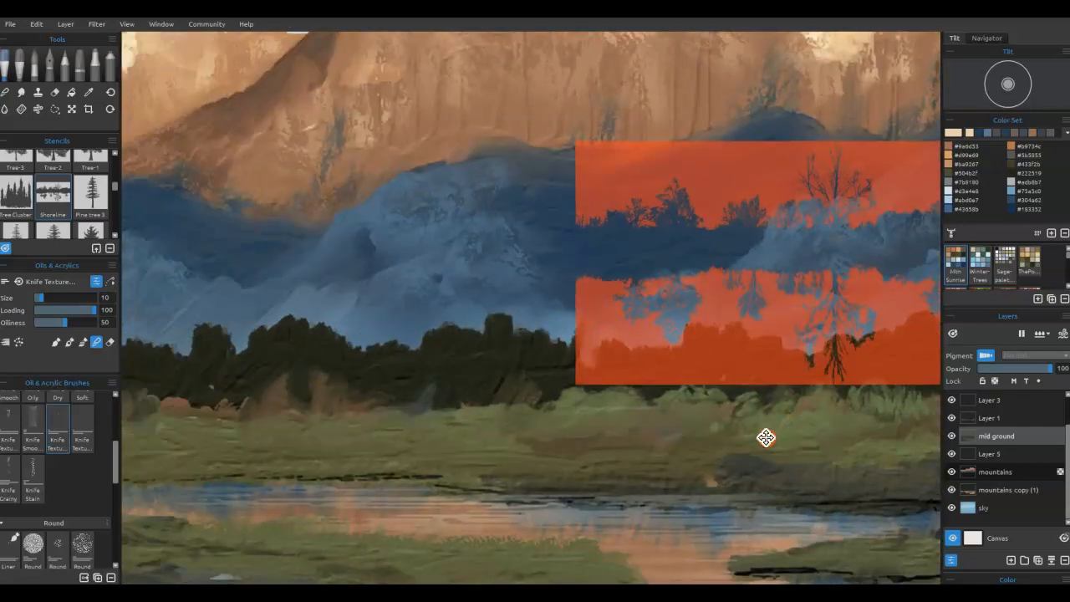
drag(731, 349, 391, 466)
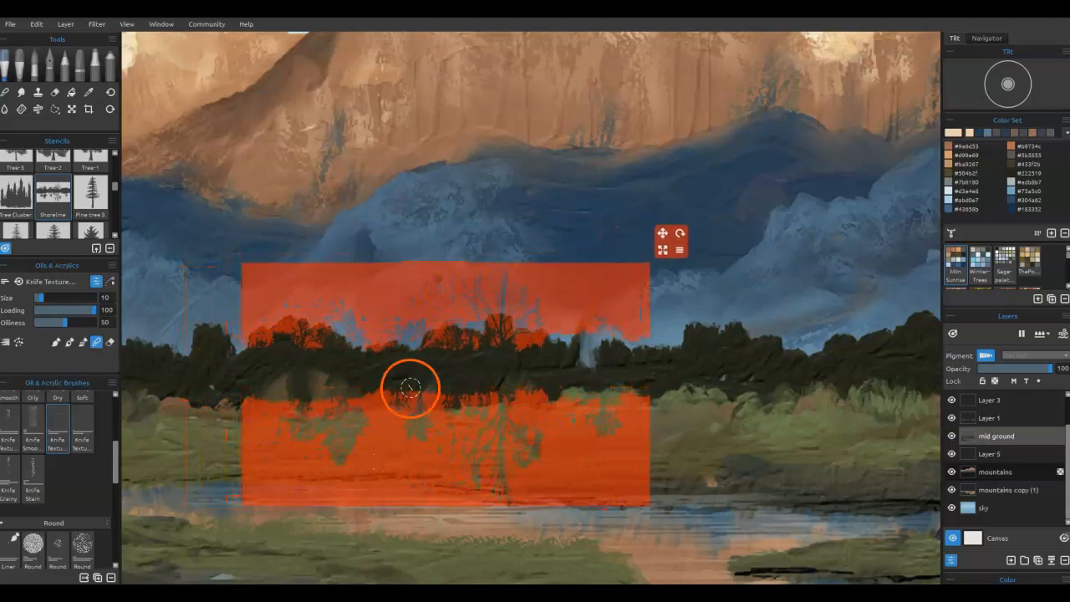
Step: Sample the tree line's dark green and paint tree silhouettes through the stencil with the knife brush in paint mode
alt+click(471, 368)
click(75, 338)
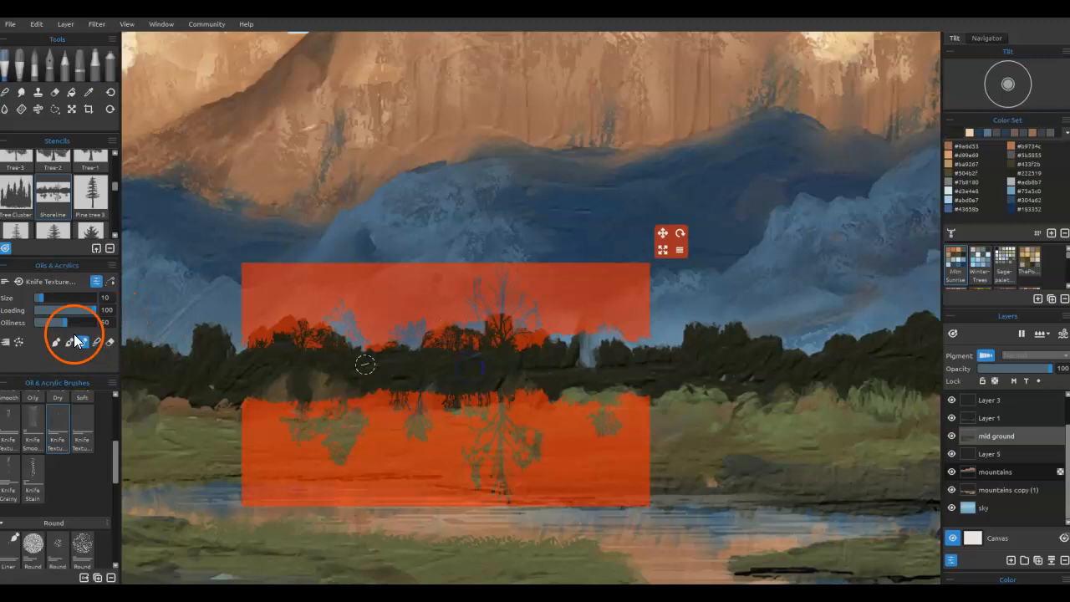
click(69, 342)
drag(396, 342, 417, 348)
drag(348, 314, 347, 345)
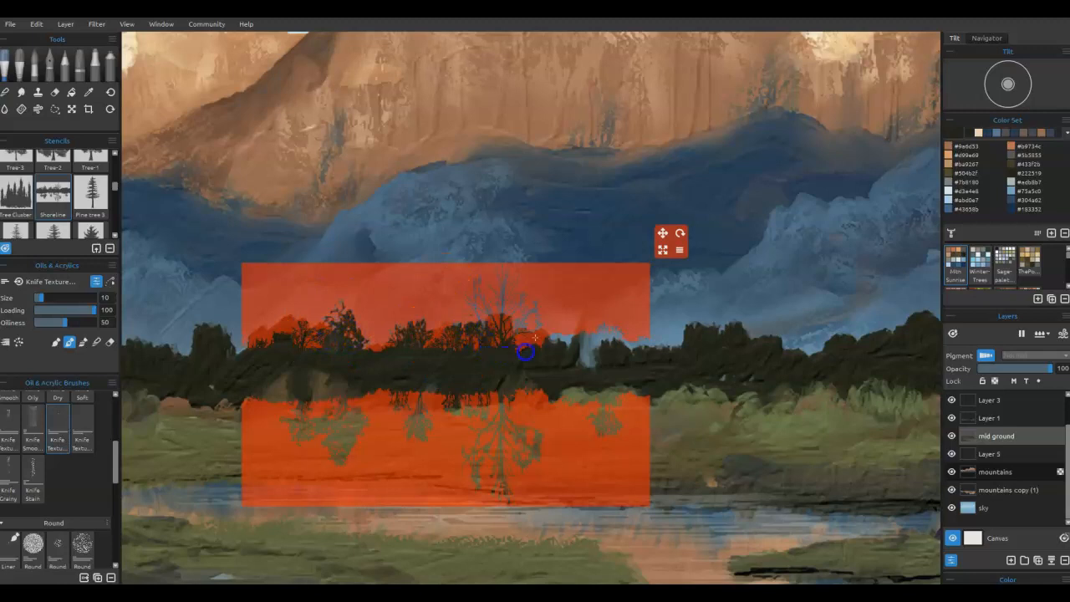
drag(583, 323, 600, 348)
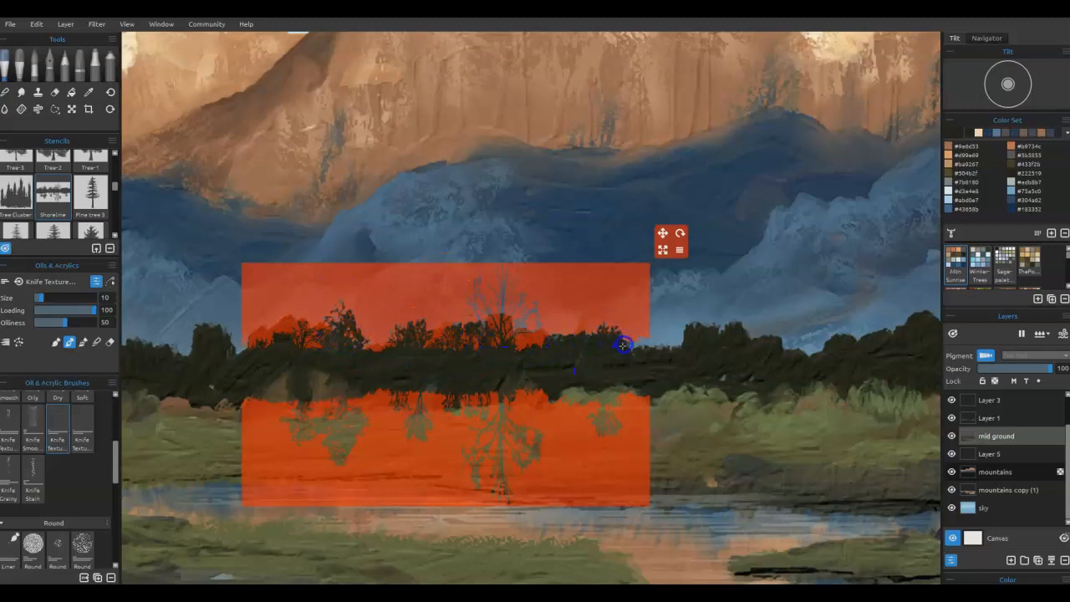
Step: Reposition the Shoreline stencil along the tree line, first rightward and then over its left section, painting dark green treetops through it
drag(602, 454, 888, 460)
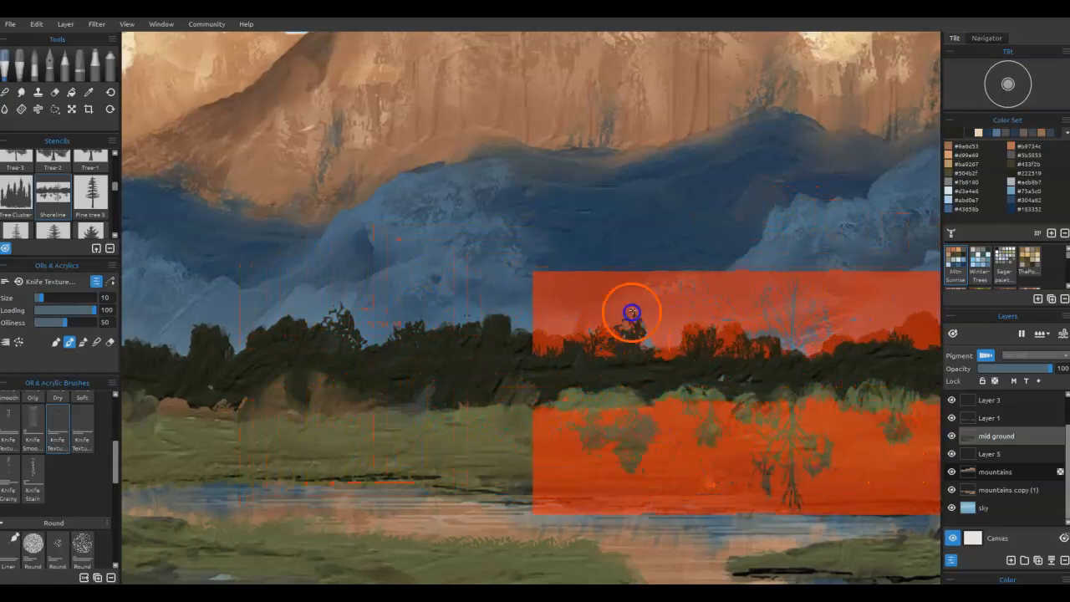
drag(705, 466, 239, 435)
drag(542, 371, 927, 399)
drag(647, 452, 423, 450)
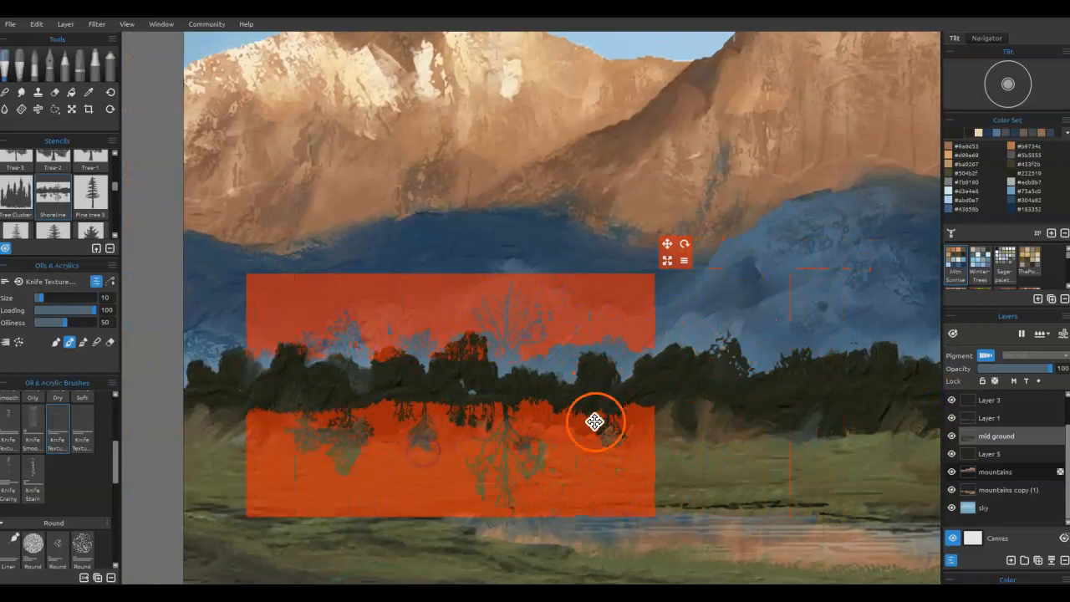
drag(574, 466, 622, 479)
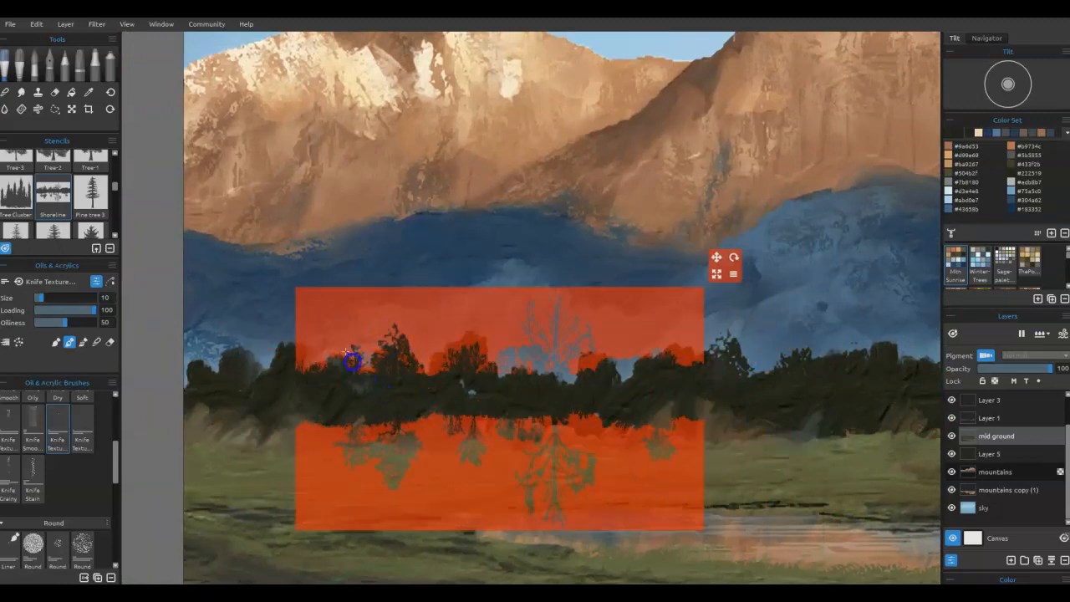
mouse_move(623, 461)
mouse_down()
mouse_move(607, 447)
mouse_move(560, 468)
mouse_move(580, 465)
mouse_up()
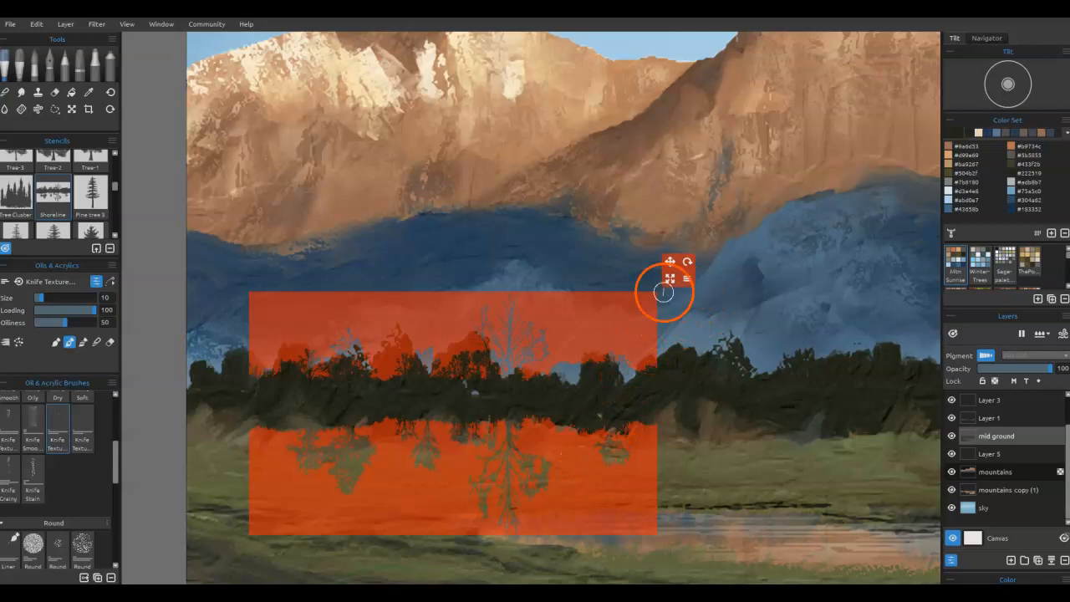
Step: Unlock the stencil's size ratio, narrow the stencil, and paint its tall bare tree above the left tree line
click(686, 278)
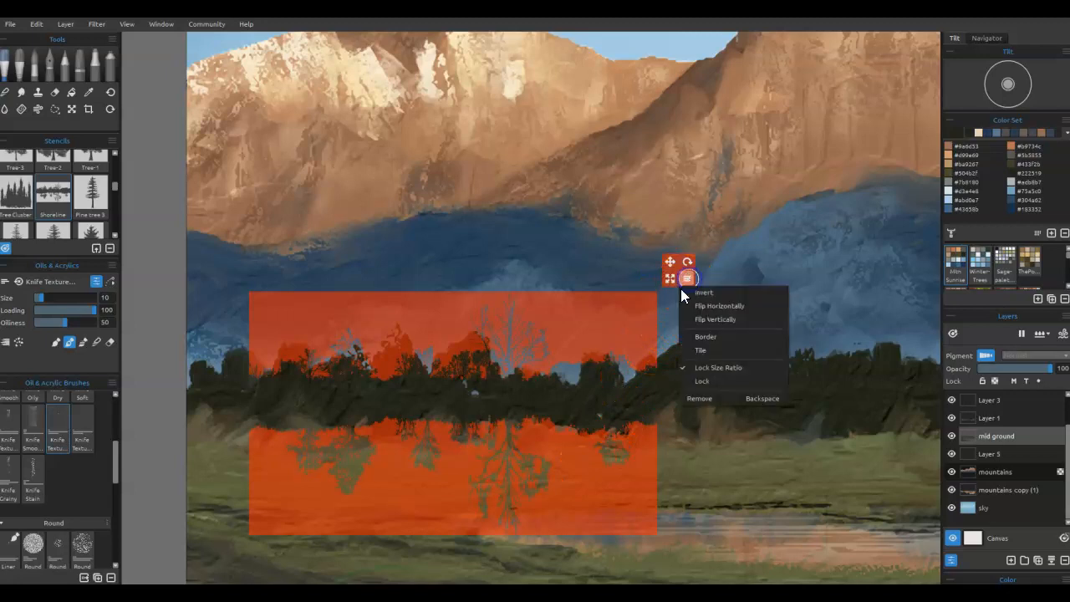
click(697, 372)
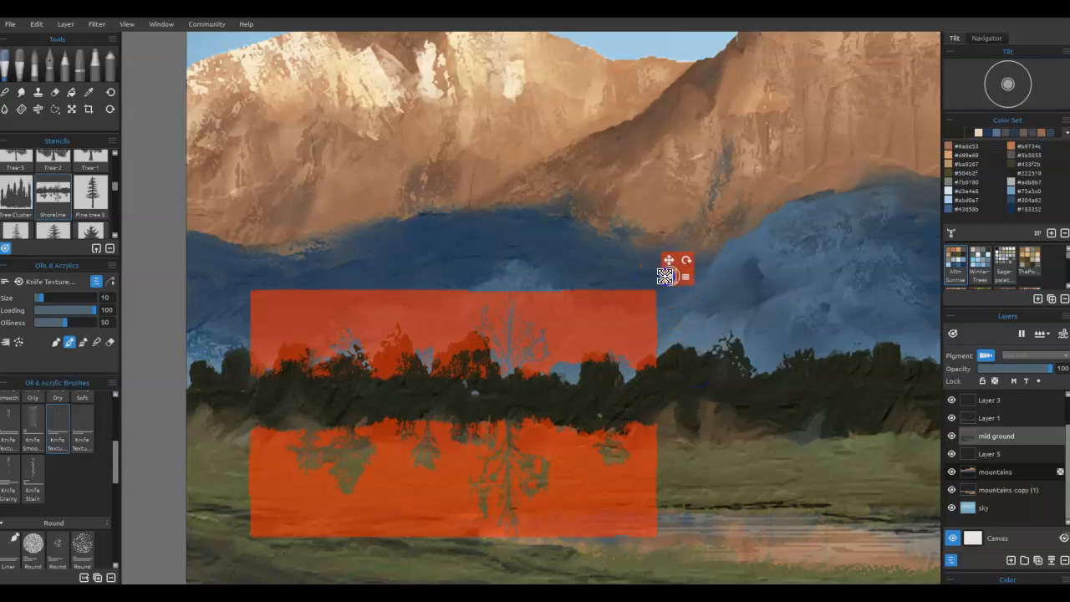
drag(666, 277, 613, 269)
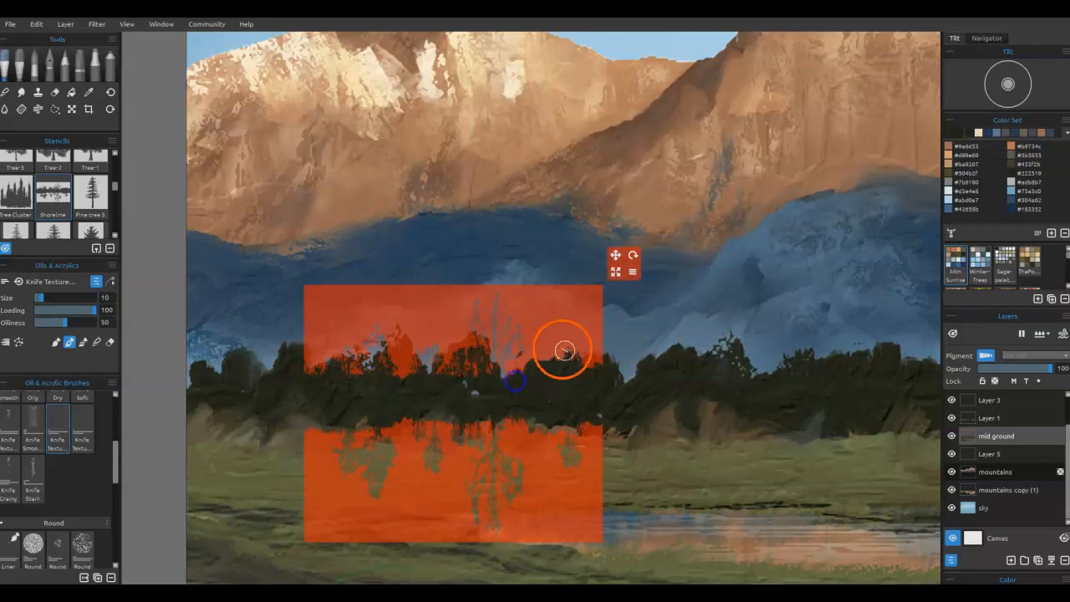
mouse_move(491, 372)
mouse_down()
mouse_move(497, 318)
mouse_move(511, 334)
mouse_up()
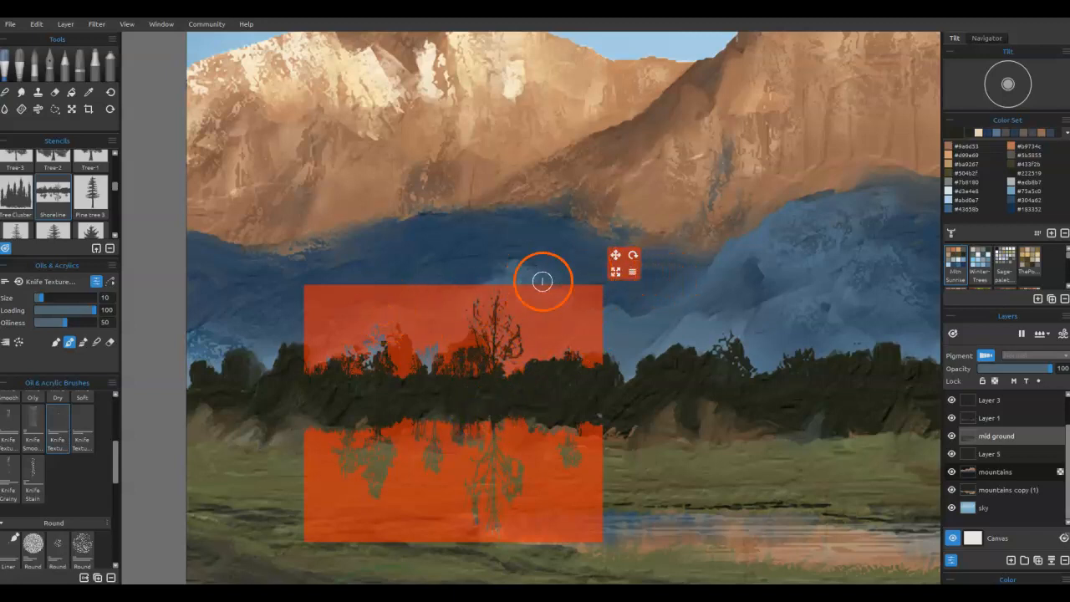
Step: Flip the stencil horizontally, move it to the canvas's left edge, and paint dark green trees through it
click(633, 272)
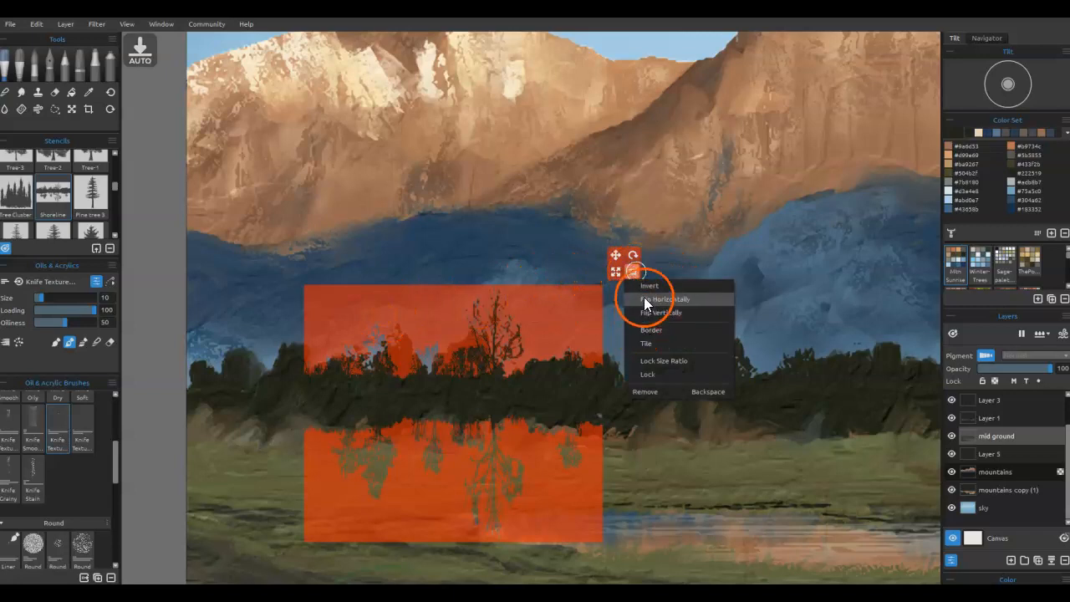
click(643, 299)
drag(556, 311, 432, 311)
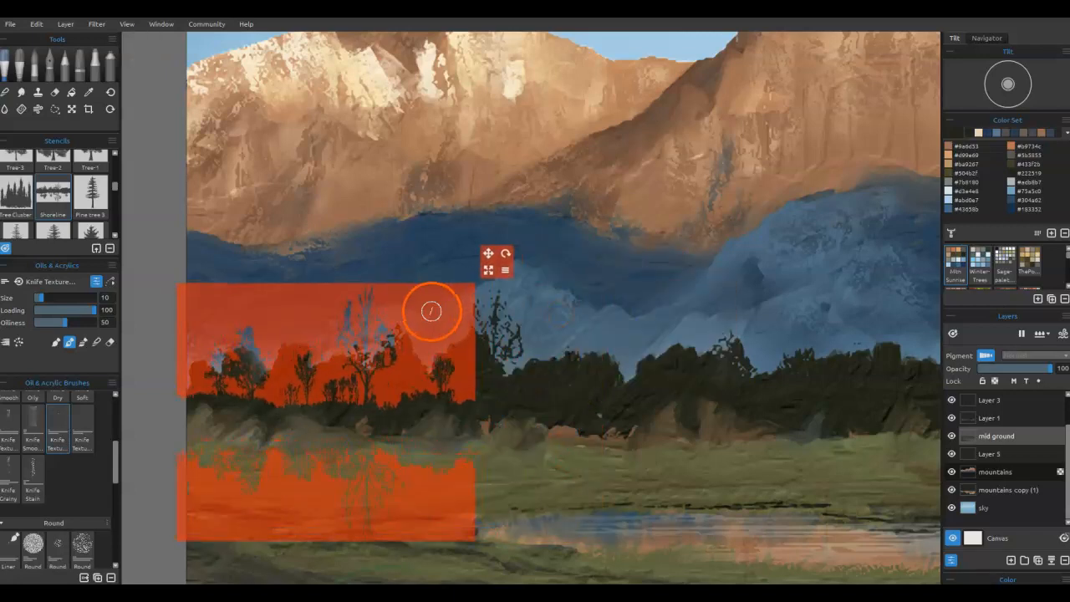
mouse_move(243, 366)
mouse_down()
mouse_move(254, 338)
mouse_move(217, 342)
mouse_move(211, 364)
mouse_move(241, 363)
mouse_up()
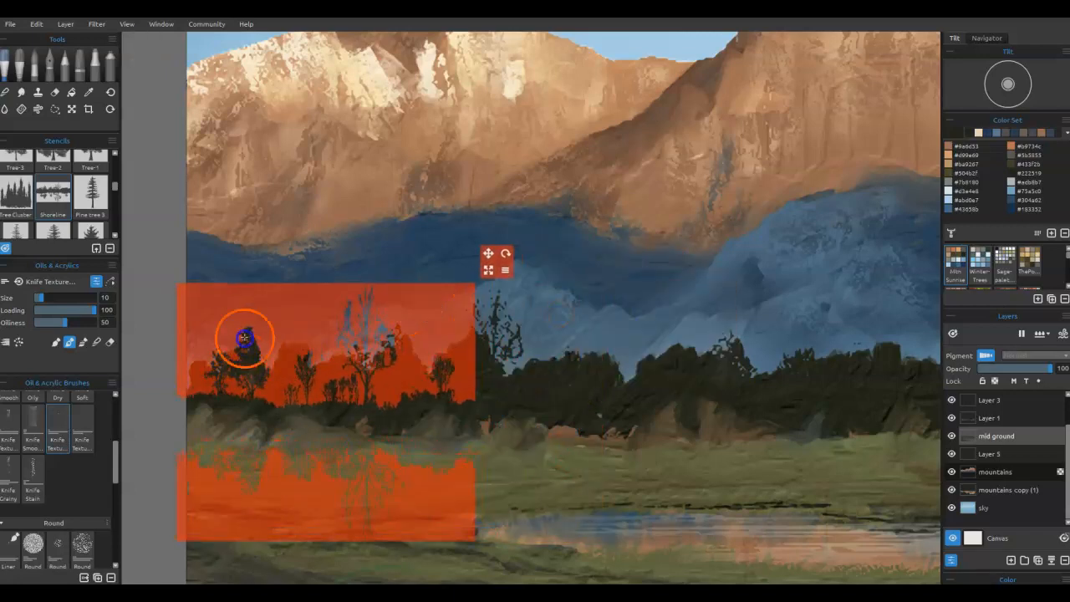
drag(311, 356, 320, 360)
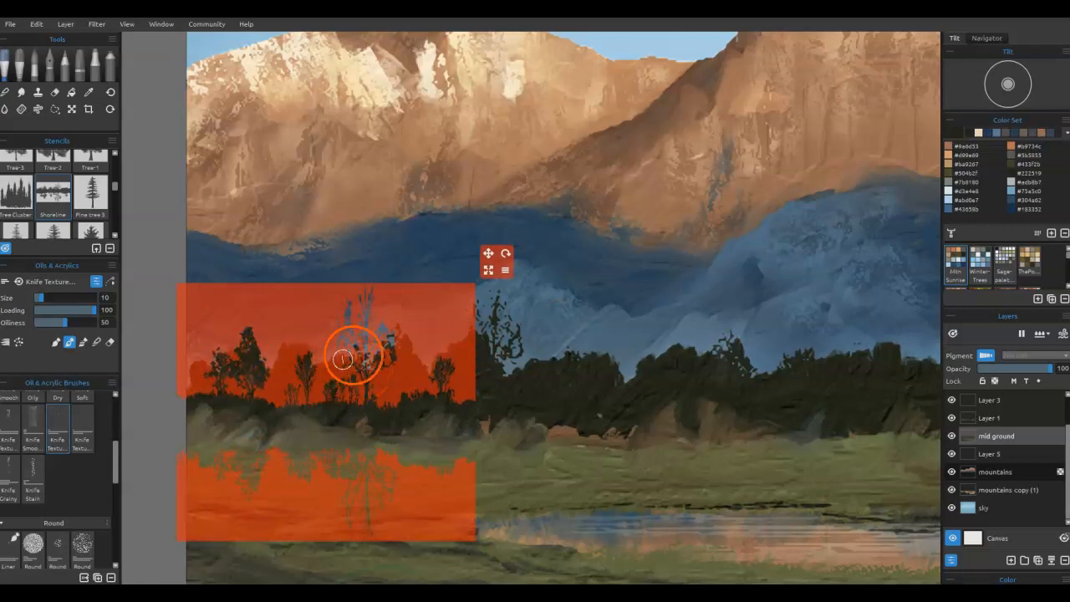
Step: Move the flipped stencil to the tree line just left of the pines, widen it, and paint dark green tree silhouettes through it
drag(449, 309, 886, 307)
drag(760, 242, 233, 239)
mouse_move(368, 337)
mouse_down()
mouse_move(633, 284)
mouse_move(824, 304)
mouse_move(863, 322)
mouse_move(872, 340)
mouse_up()
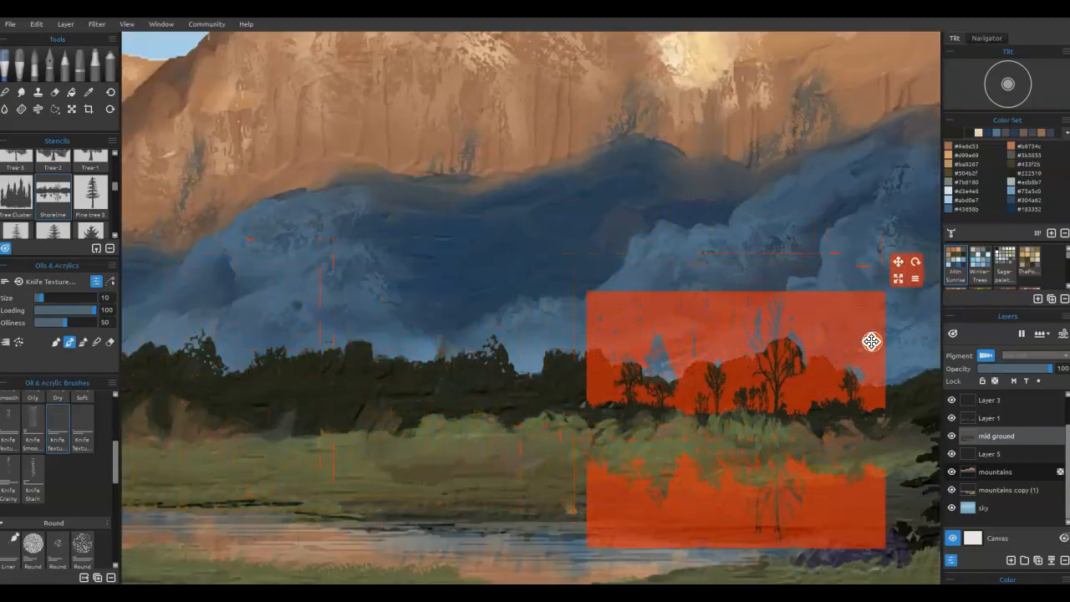
mouse_move(654, 371)
mouse_down()
mouse_move(639, 342)
mouse_move(680, 354)
mouse_move(617, 360)
mouse_up()
drag(703, 344, 507, 298)
drag(726, 246, 824, 240)
drag(487, 313, 541, 327)
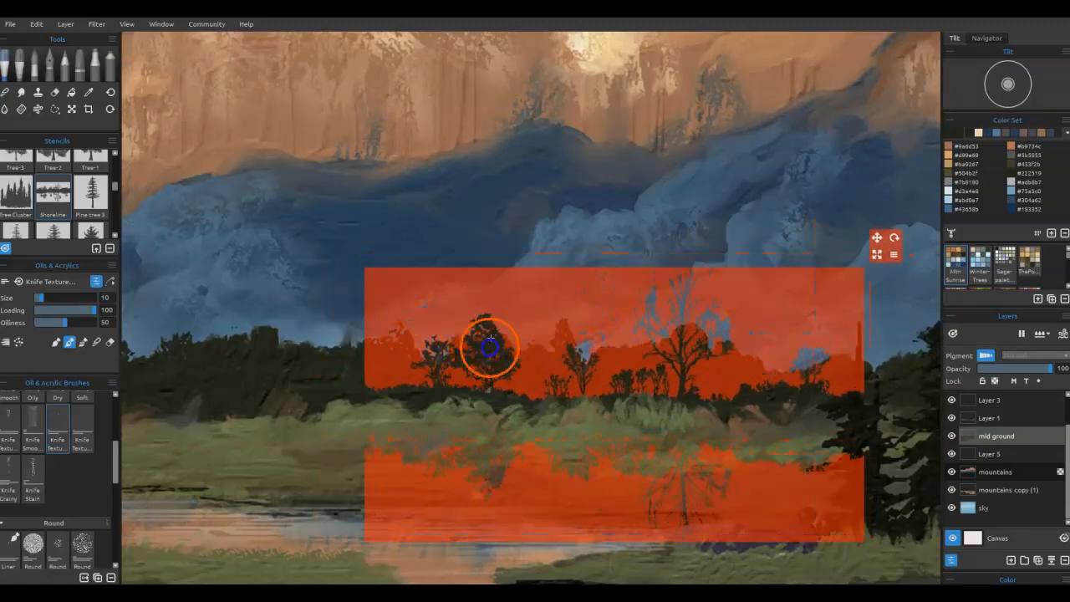
mouse_move(680, 328)
mouse_down()
mouse_move(700, 366)
mouse_move(733, 344)
mouse_move(733, 318)
mouse_move(702, 323)
mouse_move(718, 359)
mouse_up()
mouse_move(793, 327)
mouse_down()
mouse_move(454, 192)
mouse_move(393, 240)
mouse_move(366, 230)
mouse_up()
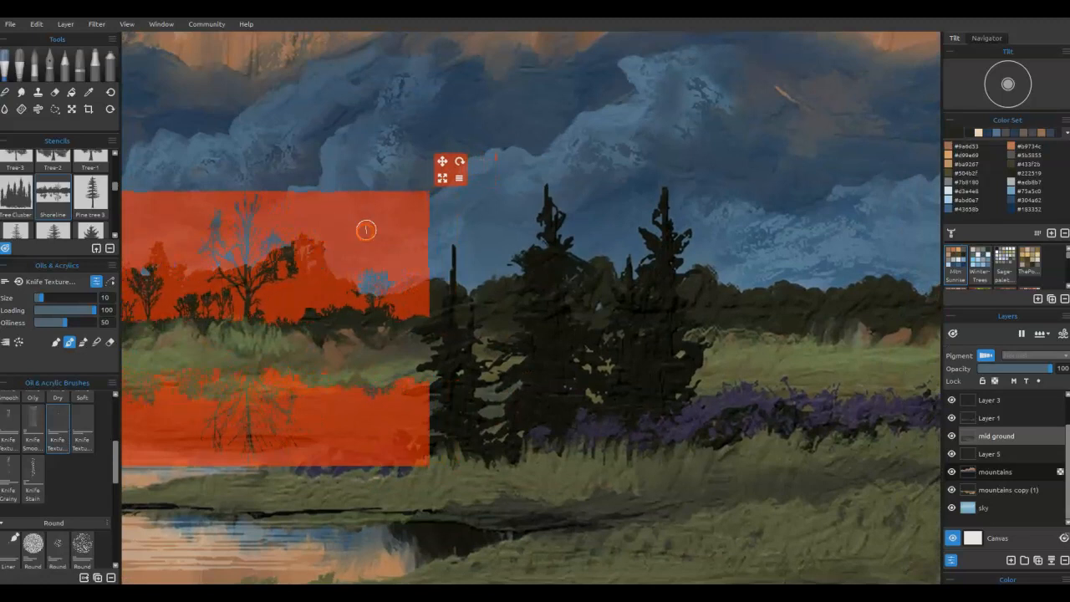
Step: Paint a dark green tree left of the pines, reposition the Shoreline stencil right of the pines, and paint small trees through it
mouse_move(368, 288)
mouse_down()
mouse_move(376, 270)
mouse_move(372, 286)
mouse_move(383, 278)
mouse_up()
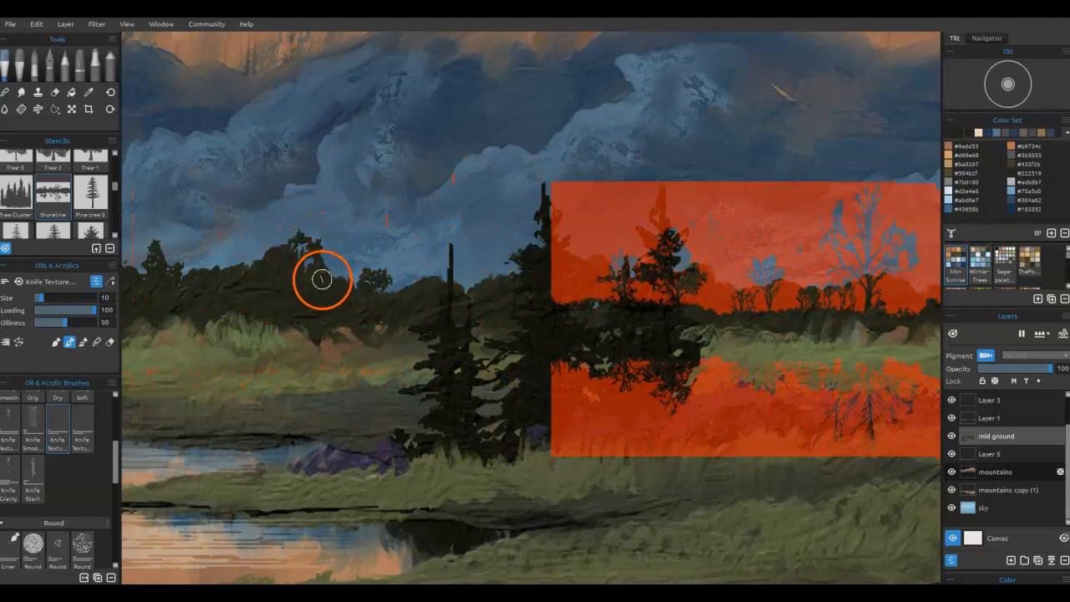
drag(471, 208, 67, 254)
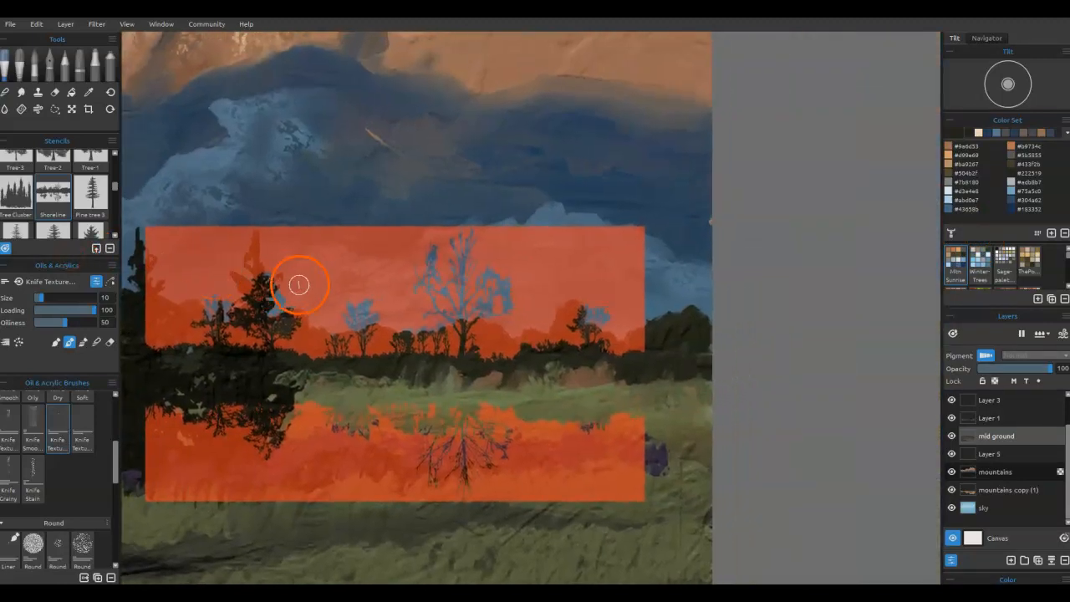
mouse_move(390, 326)
mouse_down()
mouse_move(326, 335)
mouse_move(364, 345)
mouse_move(339, 314)
mouse_move(303, 327)
mouse_up()
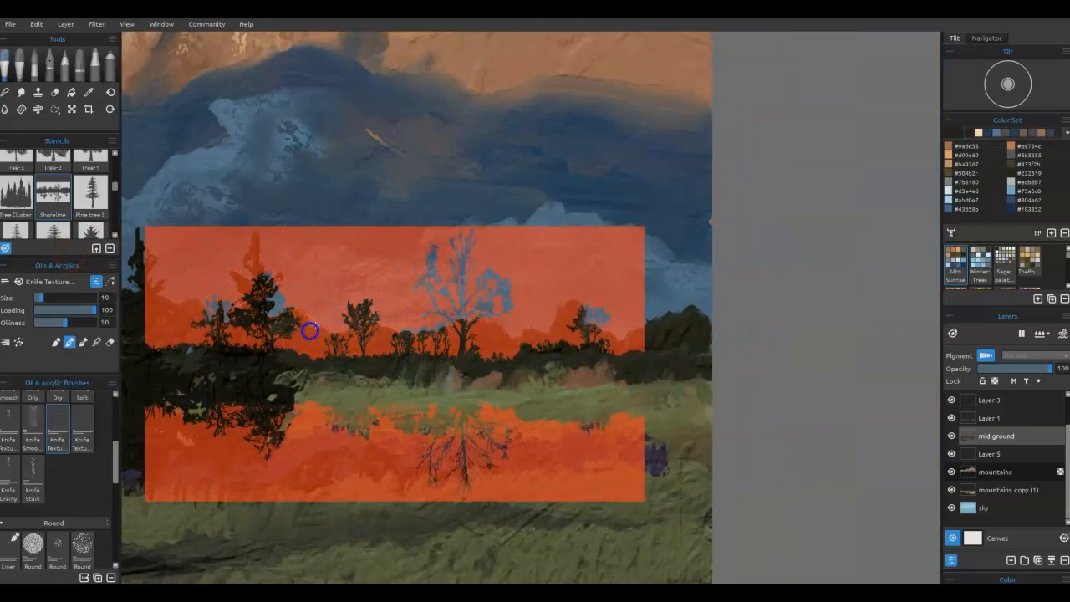
drag(603, 306, 605, 347)
Step: Flip the stencil horizontally, shift it to the canvas's right edge, paint its tall tree in dark green, and remove the stencil
drag(588, 306, 784, 326)
click(874, 243)
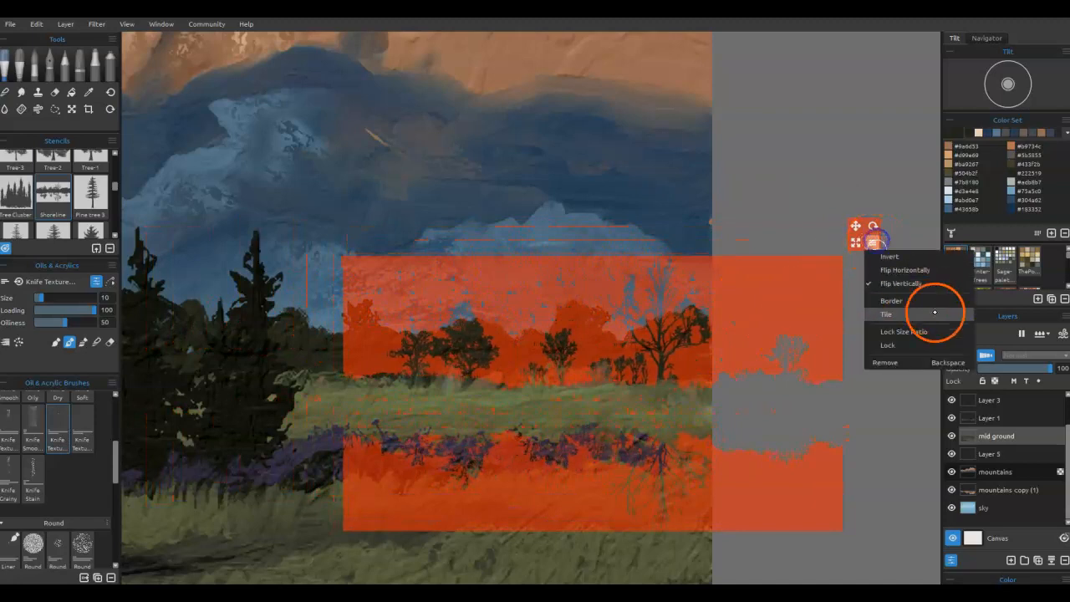
click(916, 271)
drag(665, 308, 819, 306)
mouse_move(629, 334)
mouse_down()
mouse_move(687, 291)
mouse_move(635, 288)
mouse_move(660, 274)
mouse_up()
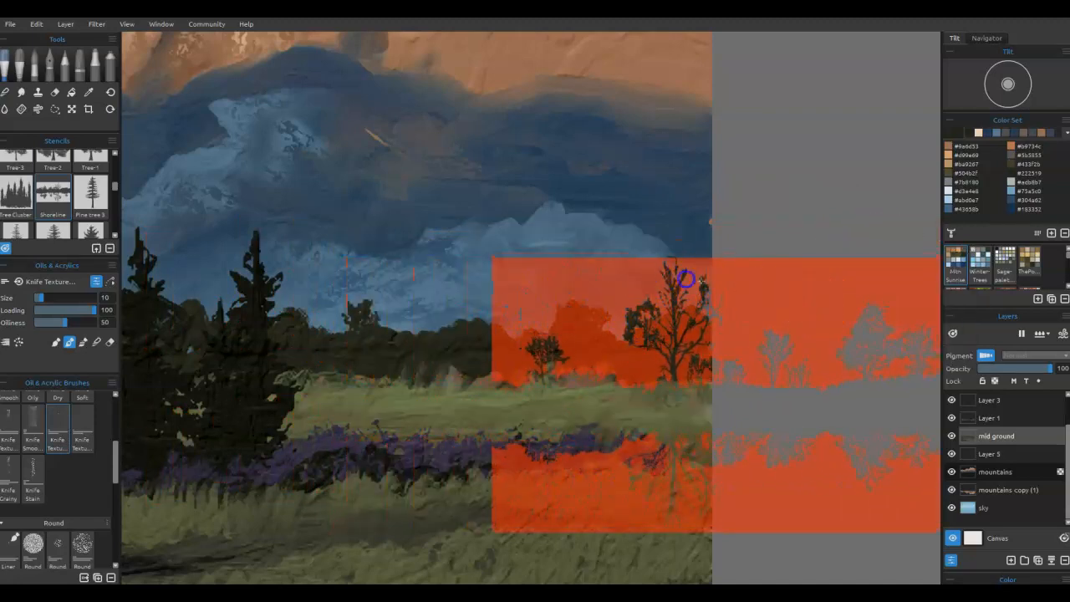
key(e)
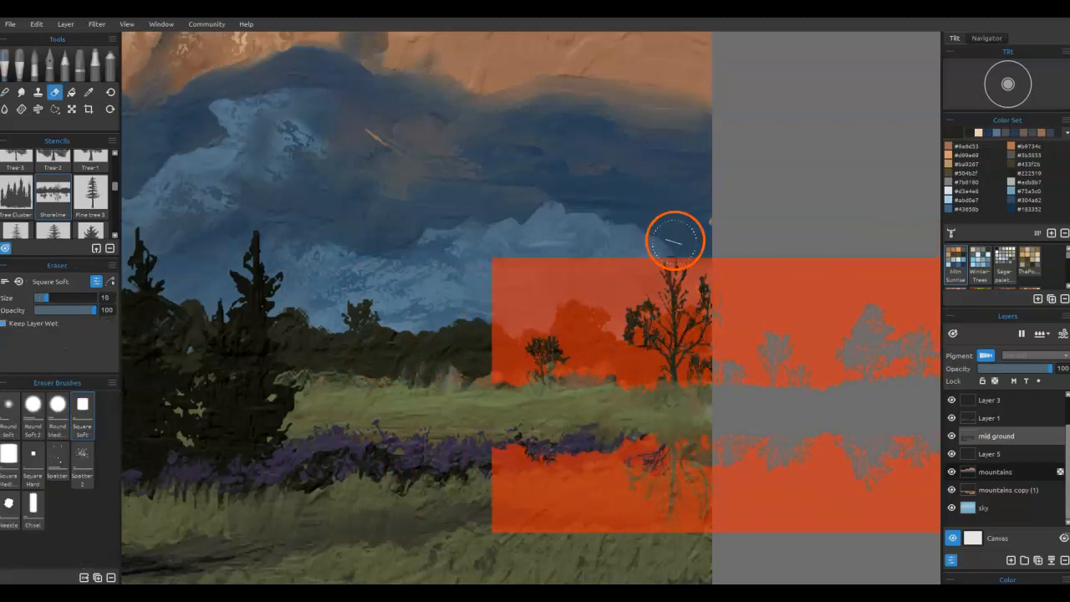
key(e)
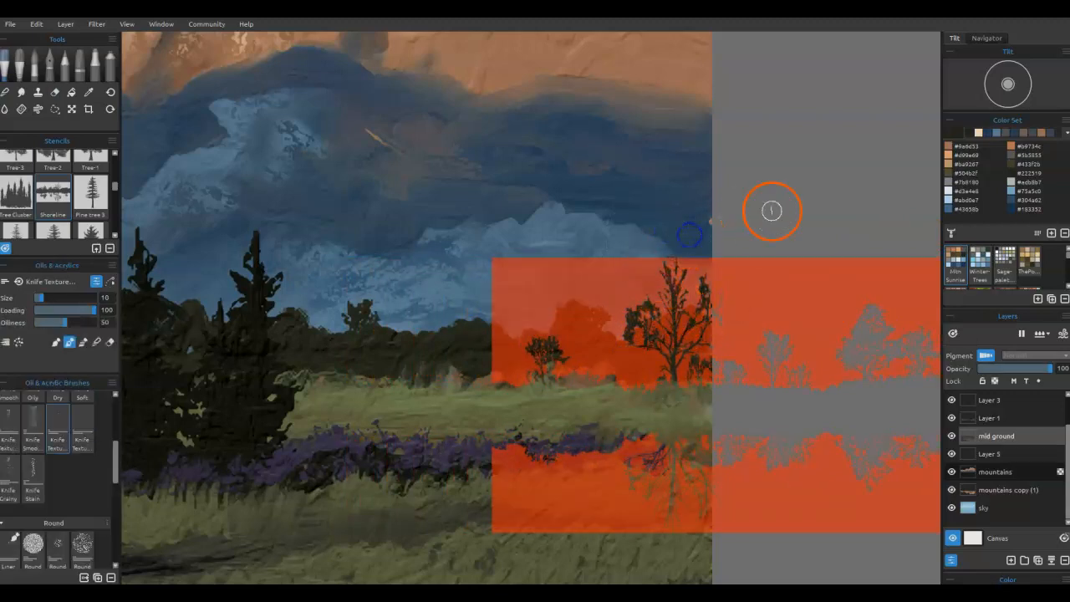
key(Delete)
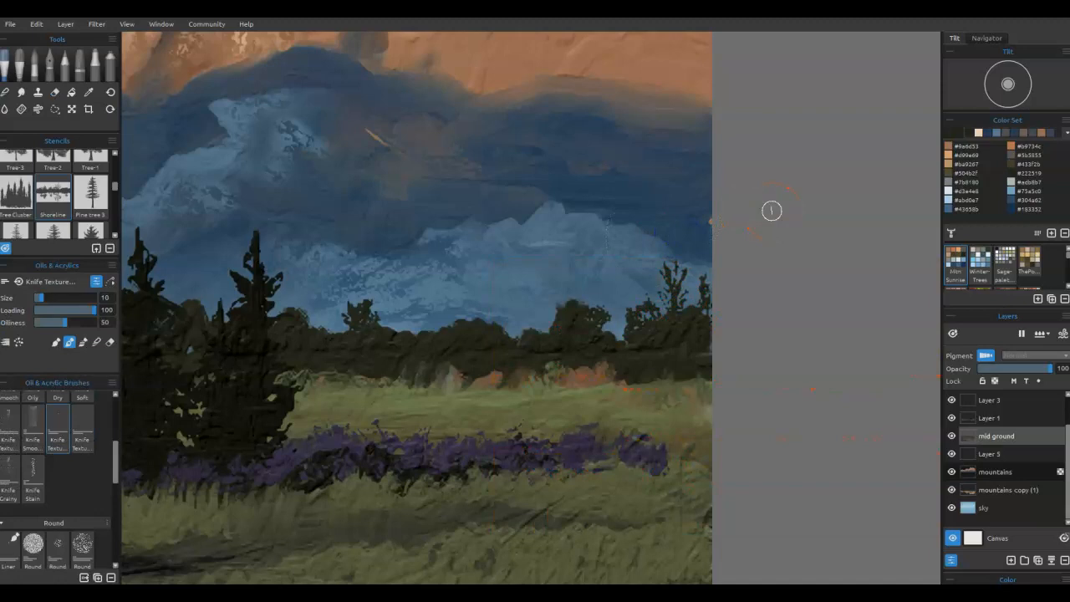
key(ctrl+0)
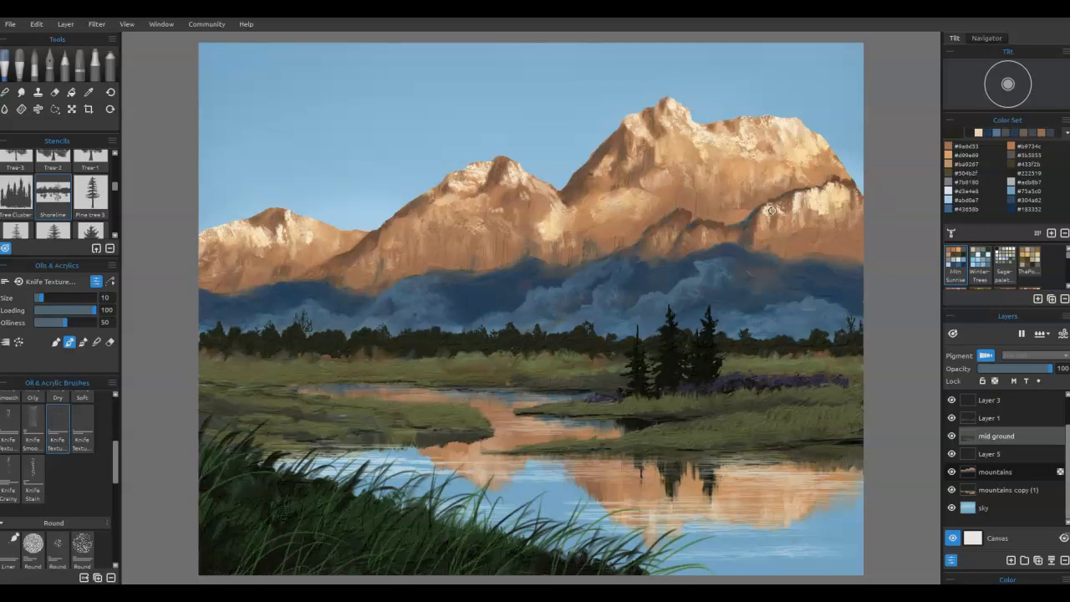
mouse_move(533, 361)
mouse_down()
mouse_move(536, 342)
mouse_move(590, 337)
mouse_move(574, 338)
mouse_up()
drag(306, 328, 310, 313)
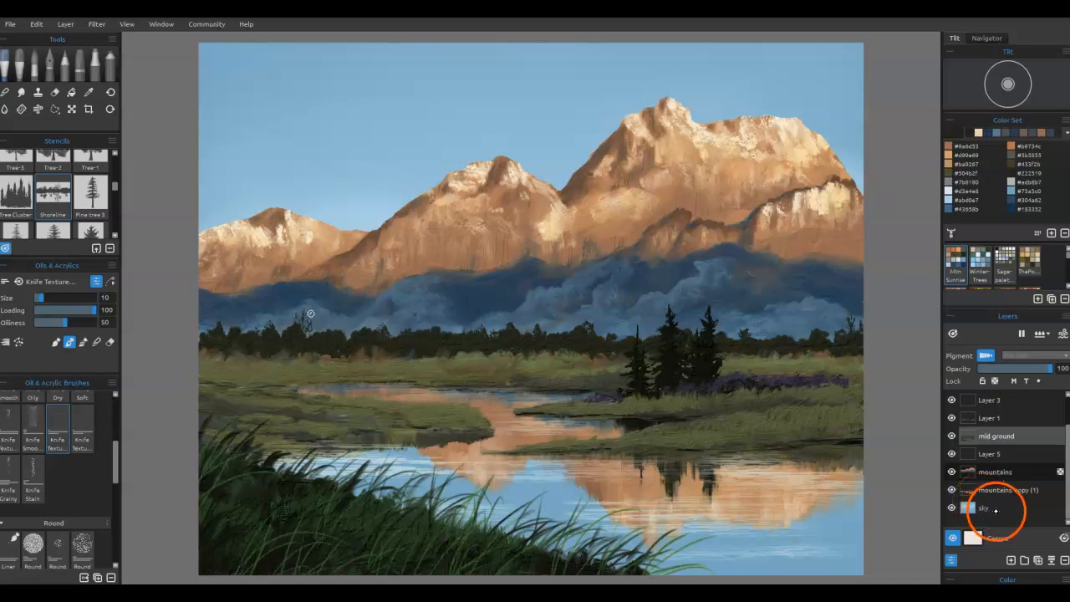
Step: On the sky layer, set up the Spray airbrush at size 50 with a brightened orange sampled from the mountain
click(999, 507)
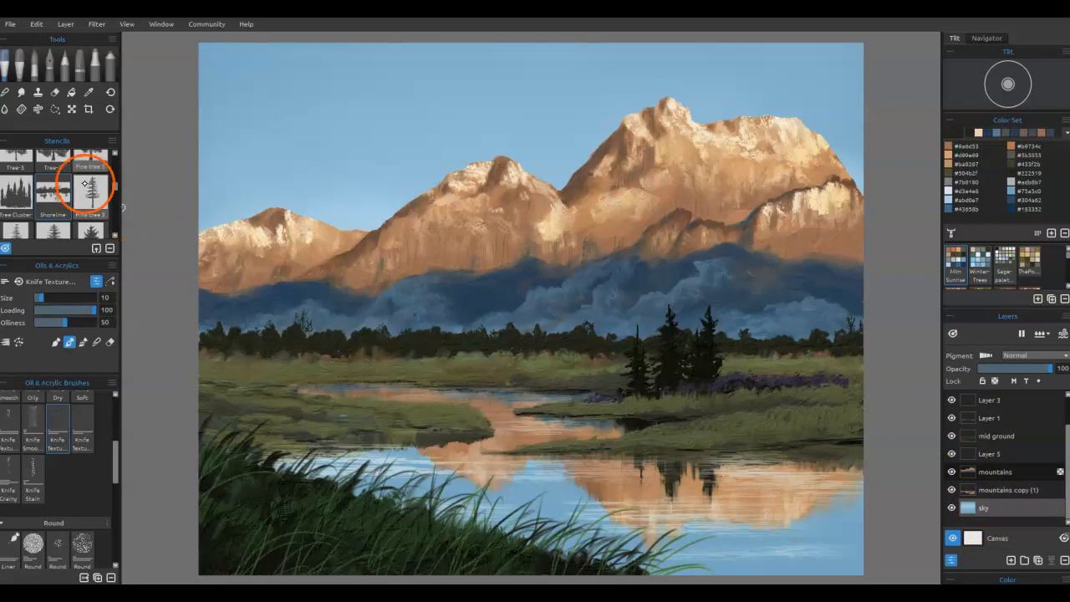
click(108, 59)
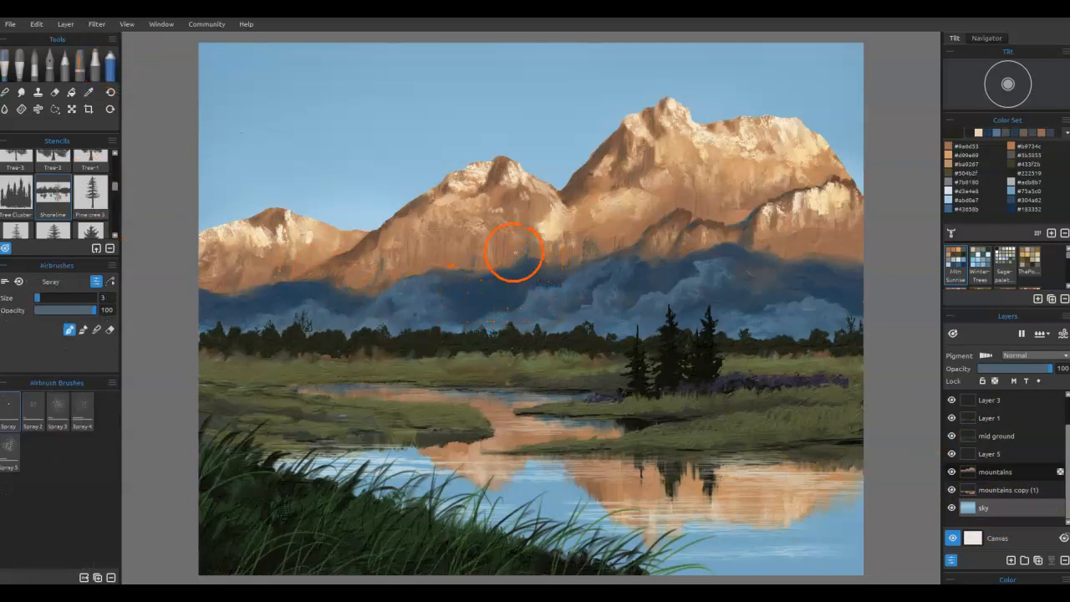
alt+click(554, 218)
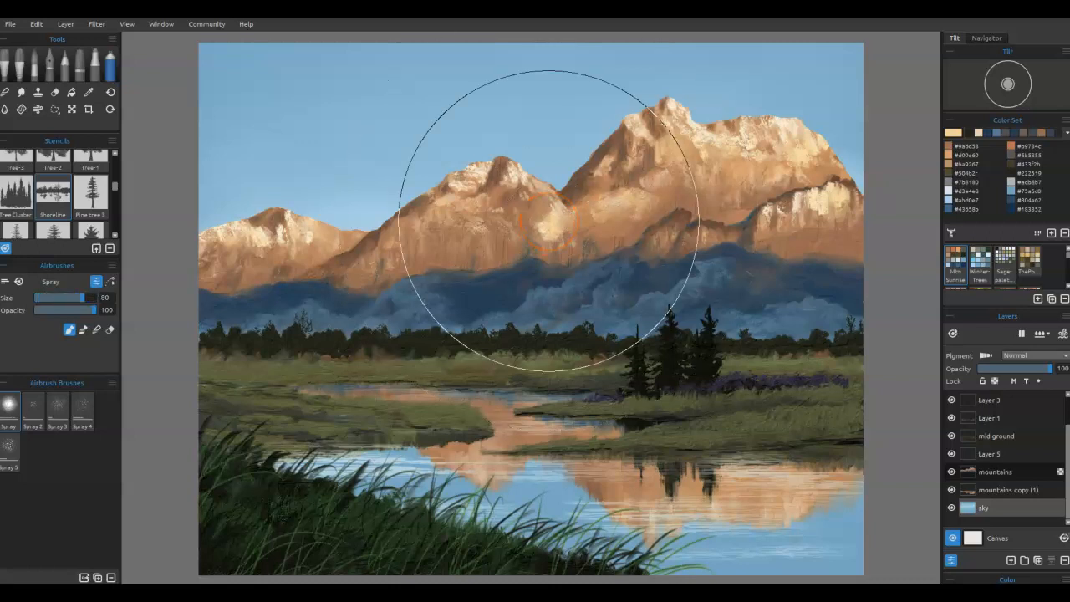
alt+click(548, 220)
alt+click(731, 218)
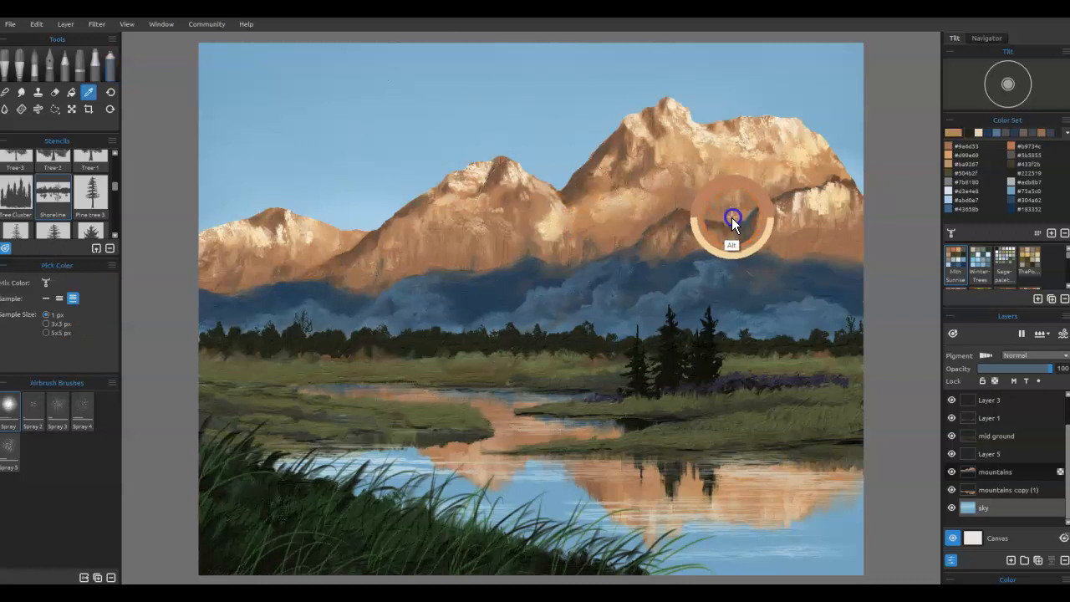
click(952, 133)
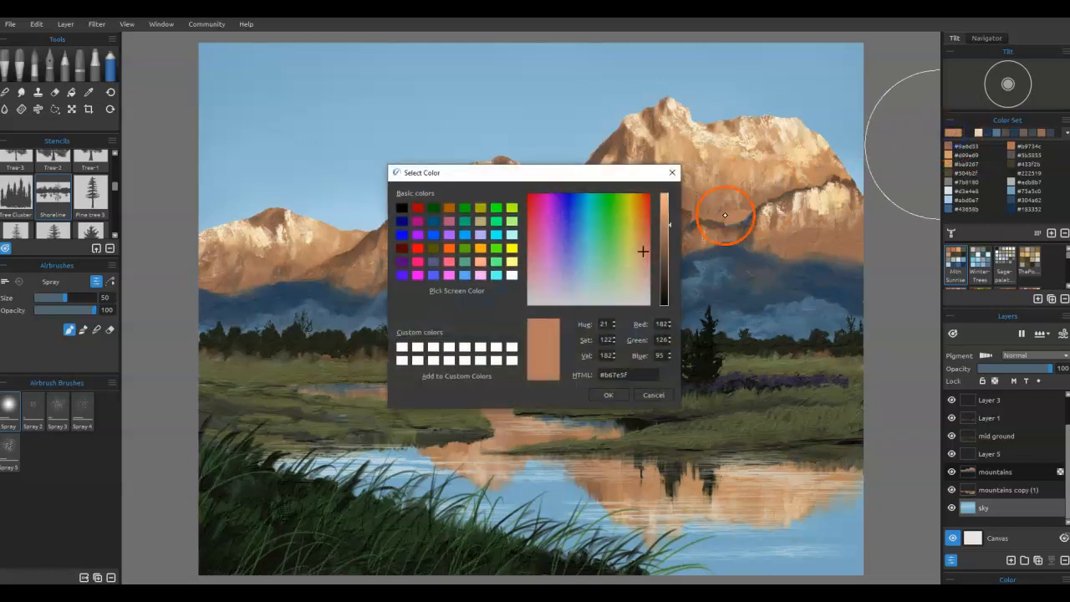
drag(664, 209, 664, 203)
click(609, 395)
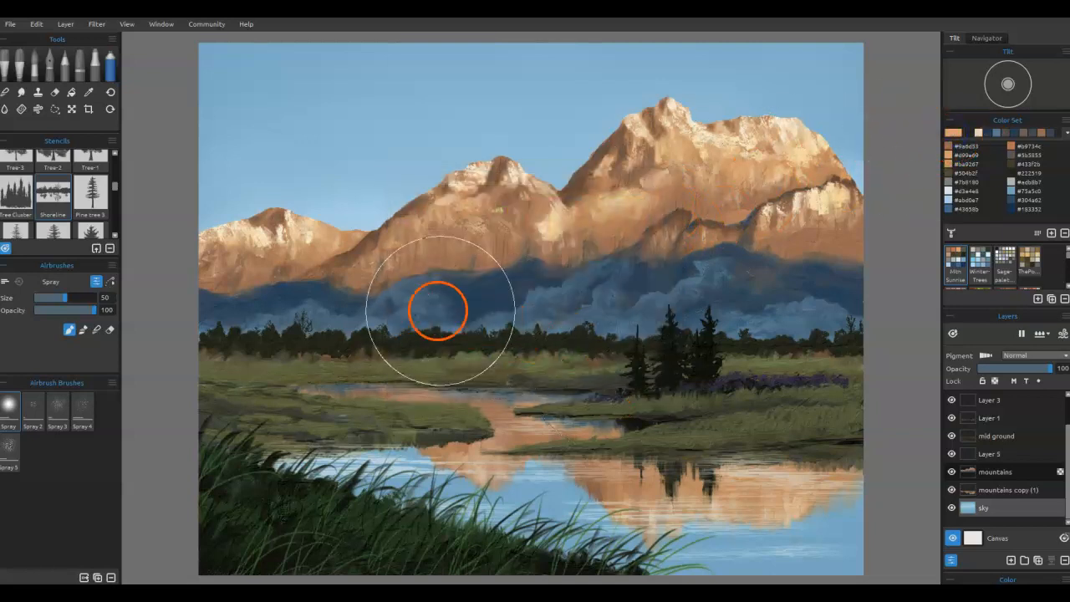
Step: Lower the airbrush opacity to 9 and spray a soft, pale warm glow across the sky just behind the mountain peaks
drag(44, 304, 39, 309)
mouse_move(206, 229)
mouse_down()
mouse_move(849, 241)
mouse_move(702, 204)
mouse_move(353, 214)
mouse_move(650, 222)
mouse_move(701, 202)
mouse_move(222, 217)
mouse_move(534, 194)
mouse_up()
click(988, 133)
mouse_move(206, 191)
mouse_down()
mouse_move(294, 213)
mouse_move(425, 208)
mouse_move(199, 229)
mouse_move(698, 199)
mouse_move(496, 190)
mouse_move(828, 205)
mouse_up()
drag(829, 205, 505, 191)
drag(820, 172, 366, 191)
mouse_move(279, 198)
mouse_down()
mouse_move(344, 229)
mouse_move(272, 203)
mouse_move(296, 215)
mouse_up()
drag(174, 220, 286, 211)
drag(176, 226, 221, 228)
drag(389, 215, 657, 186)
drag(761, 177, 863, 171)
drag(612, 166, 402, 174)
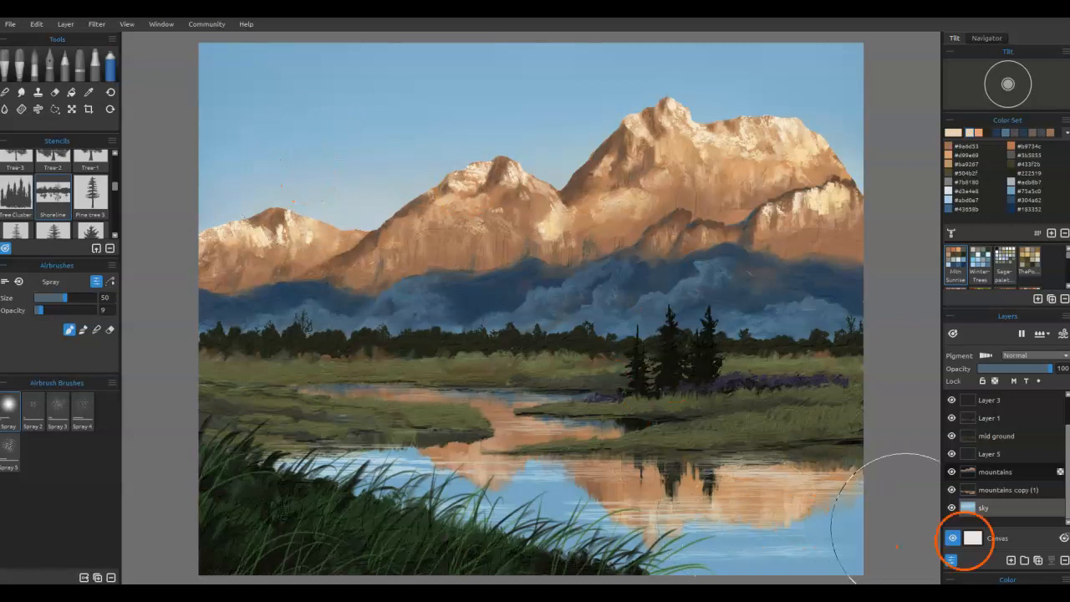
Step: Add a layer directly above the sky layer and set its blend mode to Overlay
click(1012, 561)
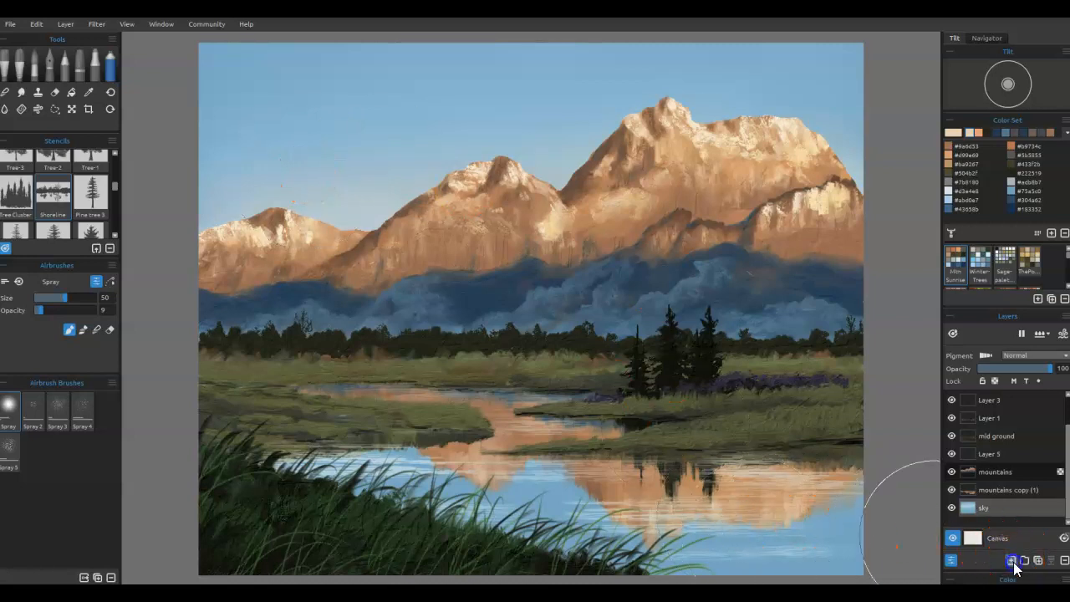
click(1061, 357)
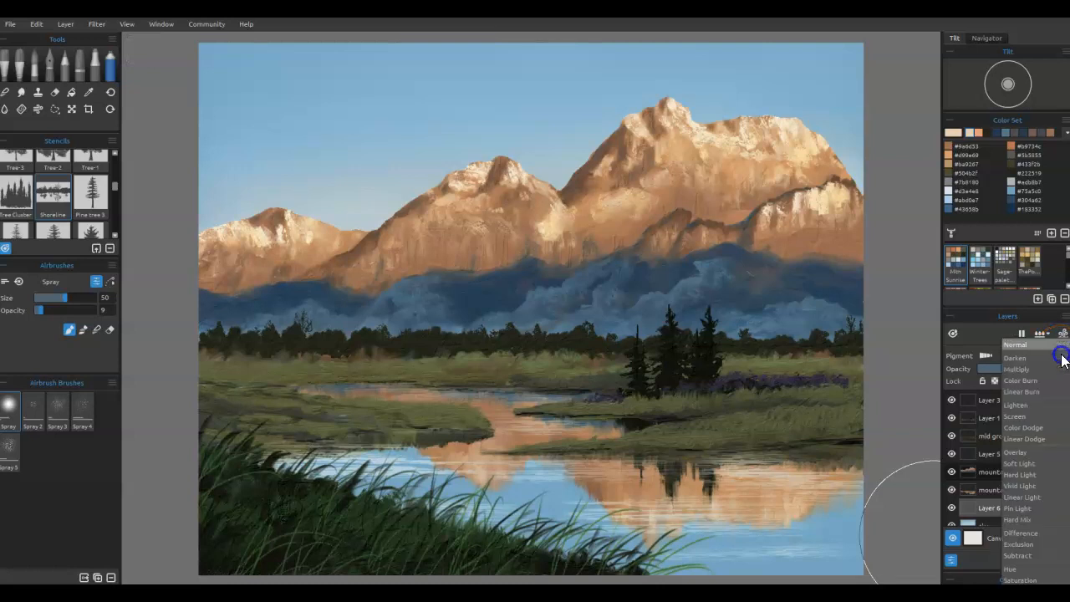
click(1032, 451)
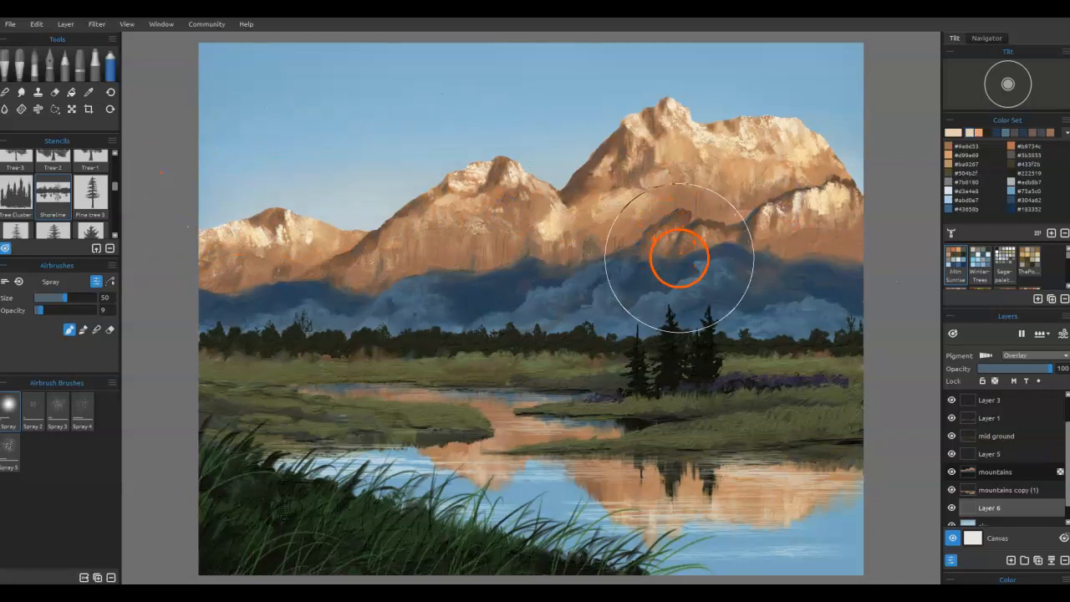
Step: Mix a pale, desaturated cream colour for the airbrush
double_click(954, 132)
click(665, 196)
click(638, 282)
drag(638, 283, 633, 296)
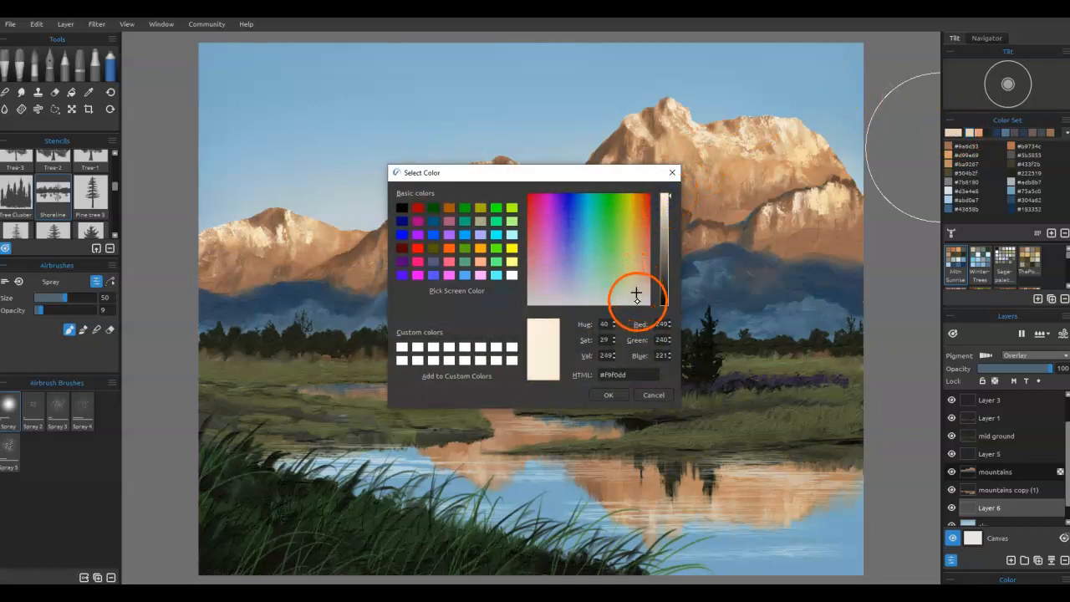
click(609, 394)
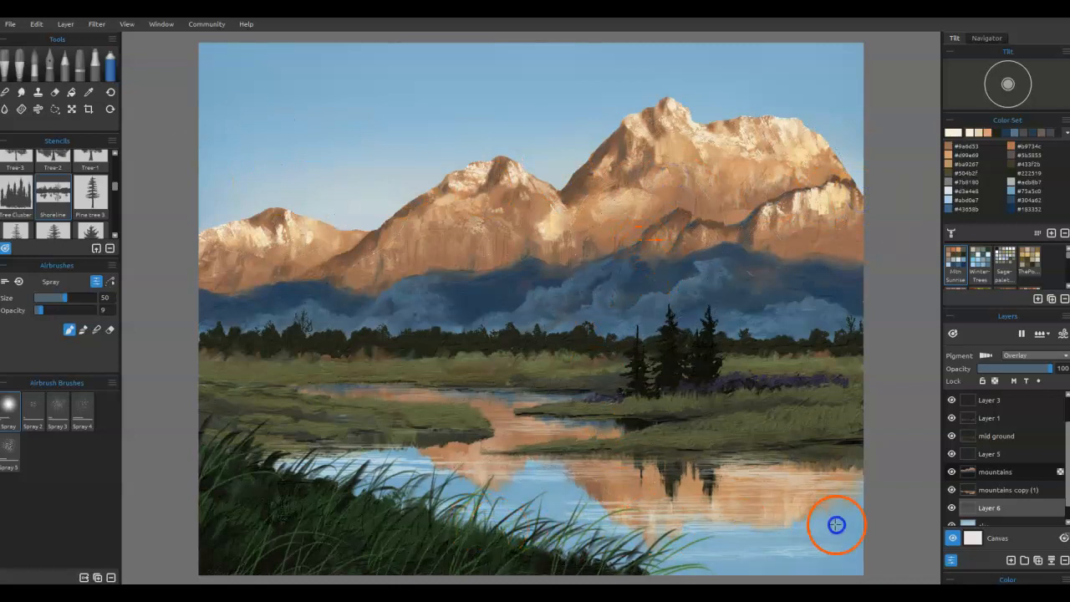
Step: Spray a brightened version of blue #75a5c0 over the water and lower the Overlay layer's opacity to 77
click(1012, 191)
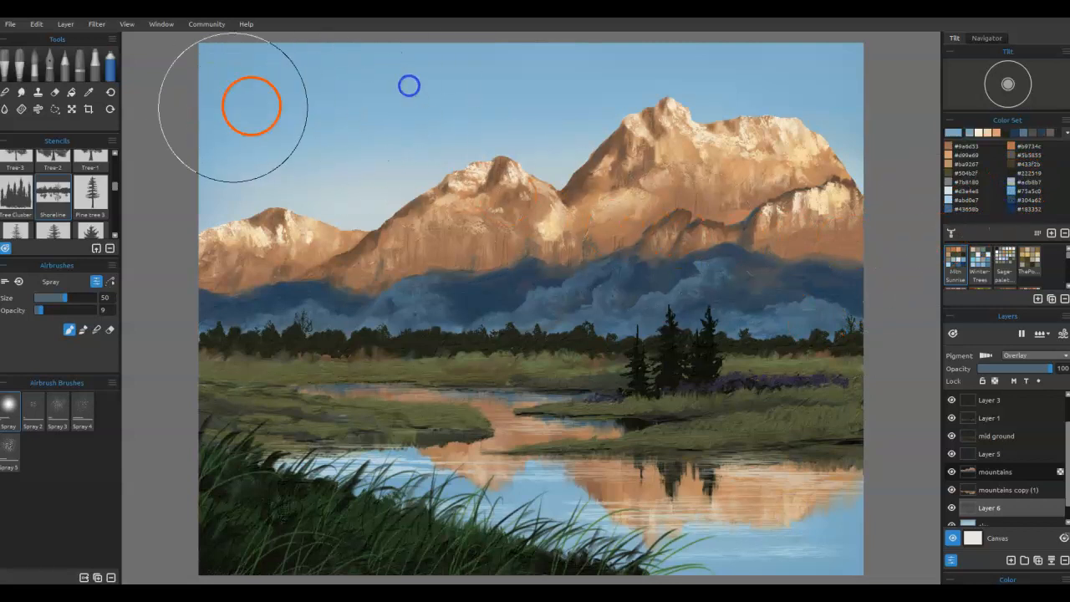
click(953, 132)
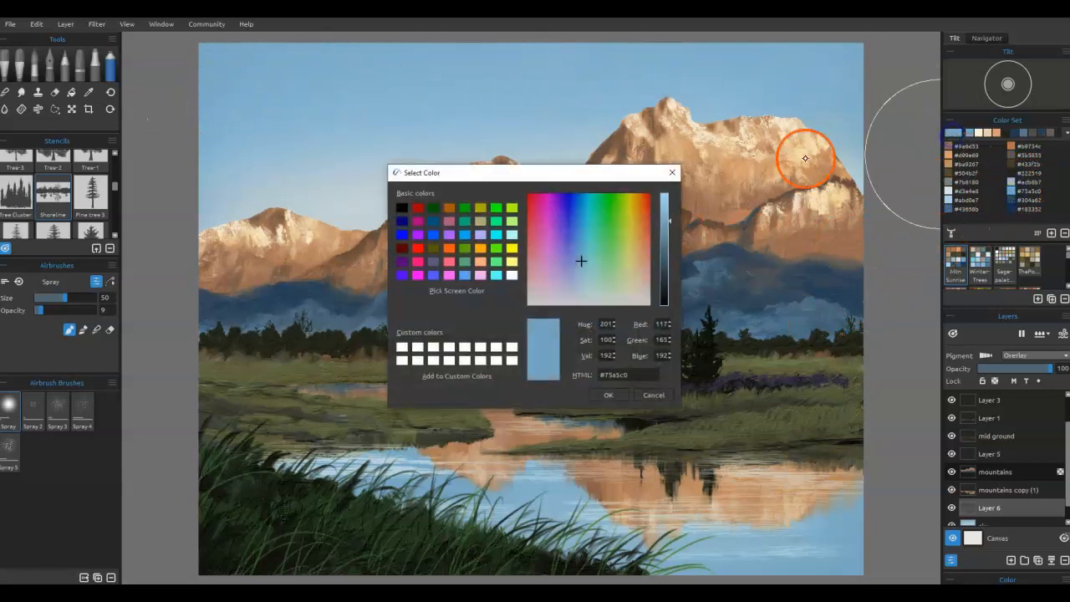
click(607, 394)
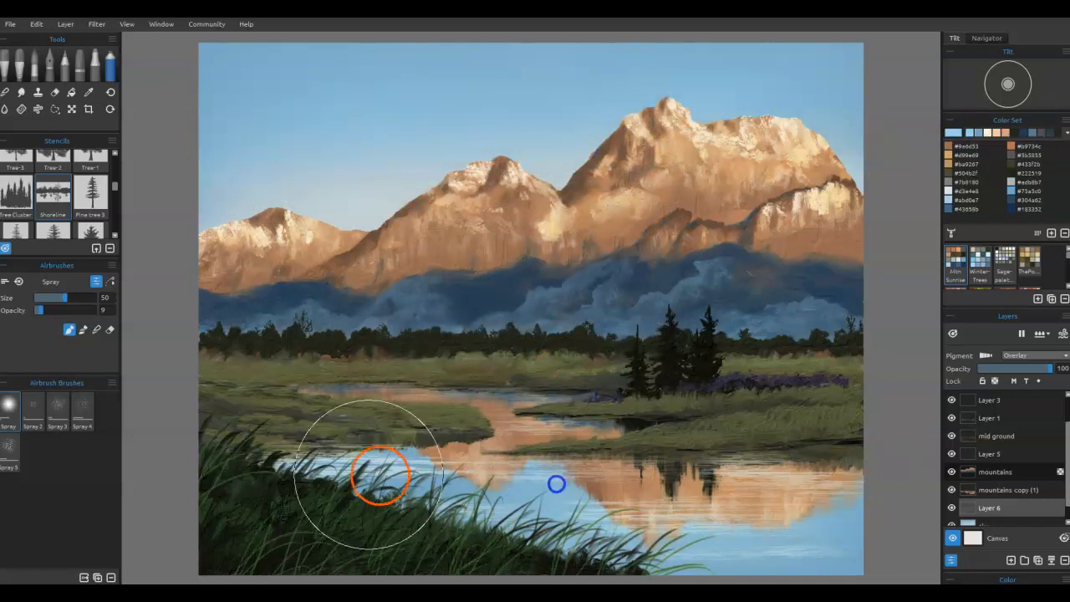
mouse_move(577, 506)
mouse_down()
mouse_move(585, 517)
mouse_move(619, 473)
mouse_up()
drag(1050, 368, 1035, 367)
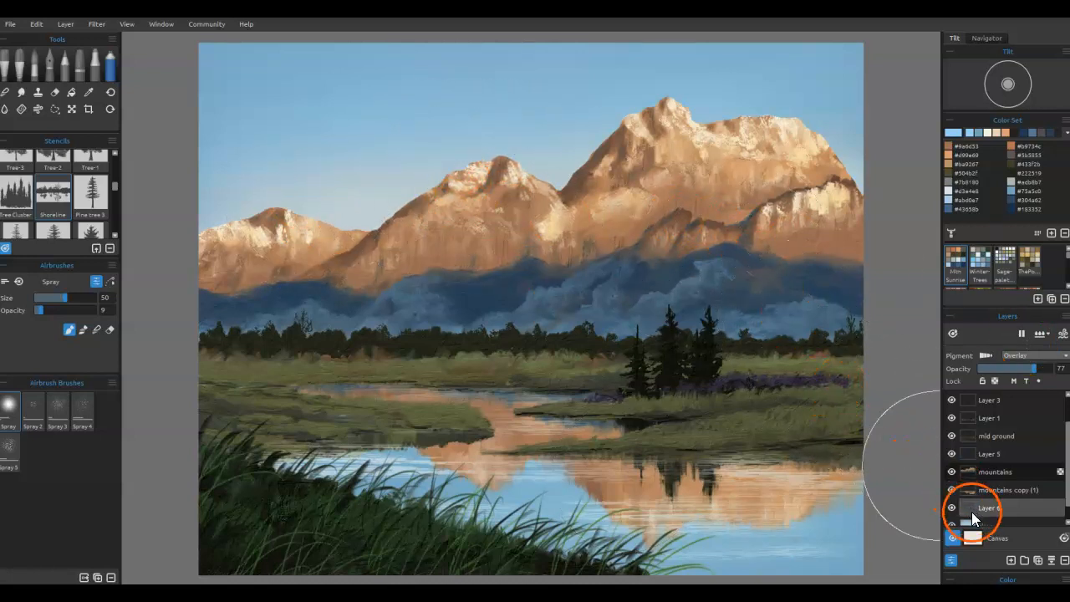
Step: Add a new layer above the sky layer and set up the Flat Dry oil brush at size 16
scroll(998, 496, down, 1)
click(996, 504)
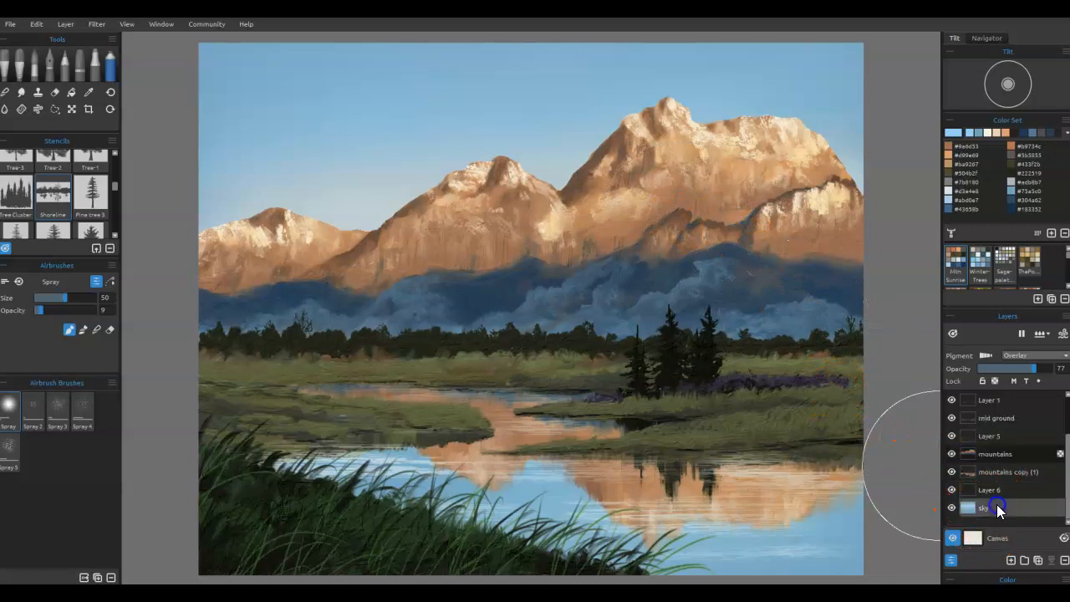
click(1012, 562)
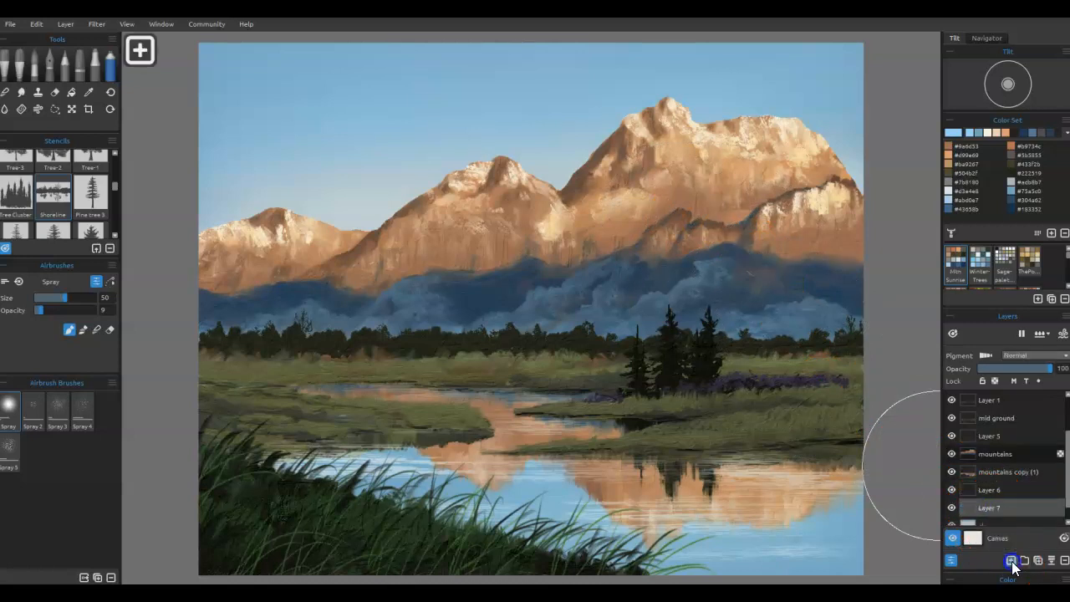
click(10, 67)
scroll(62, 425, up, 3)
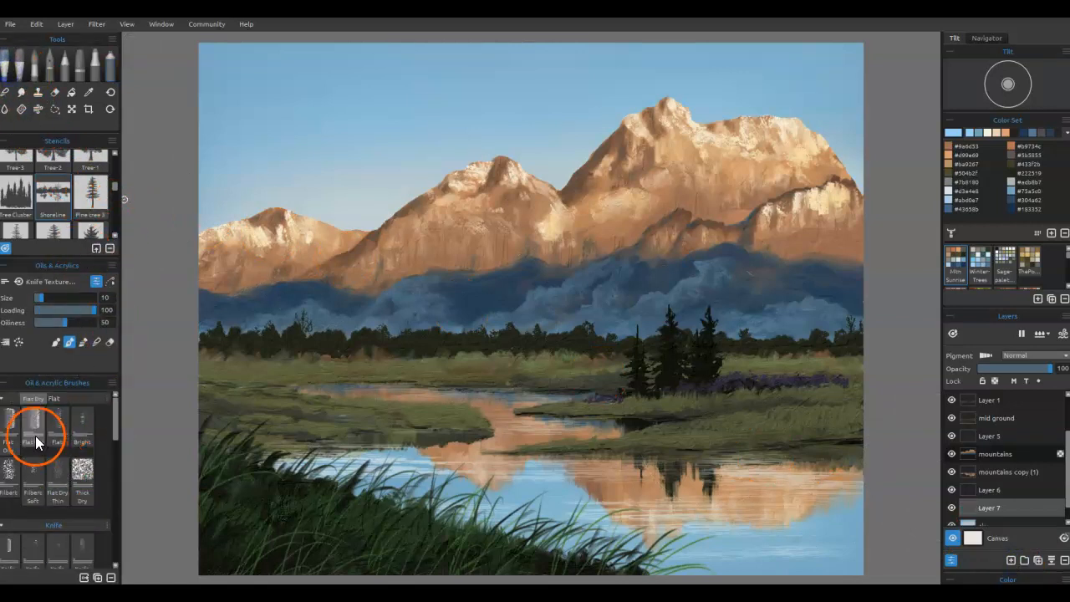
click(35, 436)
key(bracketleft)
key(bracketleft)
key(bracketleft)
key(bracketleft)
key(bracketleft)
key(bracketleft)
key(bracketleft)
key(bracketleft)
key(bracketleft)
key(bracketleft)
key(bracketleft)
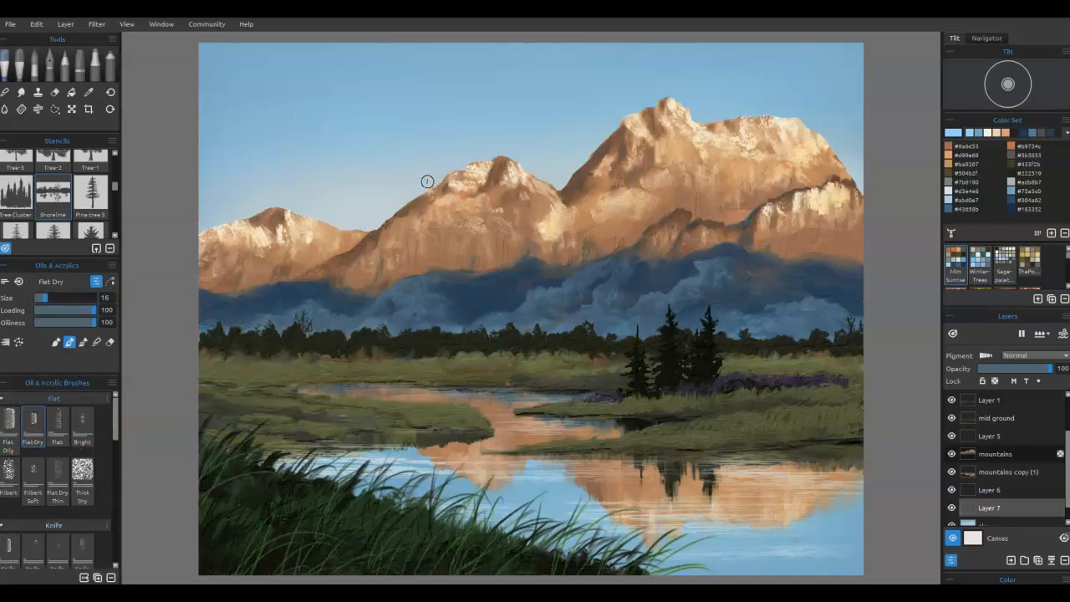
Step: Paint light blue and cream cloud streaks across the upper sky, with short cream dabs above the tallest peak
drag(213, 85, 232, 84)
drag(386, 75, 561, 74)
click(995, 132)
mouse_move(468, 72)
mouse_down()
mouse_move(540, 72)
mouse_move(411, 71)
mouse_up()
drag(219, 81, 241, 81)
drag(737, 66, 802, 72)
drag(693, 70, 660, 69)
drag(631, 71, 598, 71)
Step: Put the Flat Dry brush in blend mode and soften the long cloud streak in the upper left sky
click(96, 342)
mouse_move(341, 100)
mouse_down()
mouse_move(318, 86)
mouse_move(363, 78)
mouse_up()
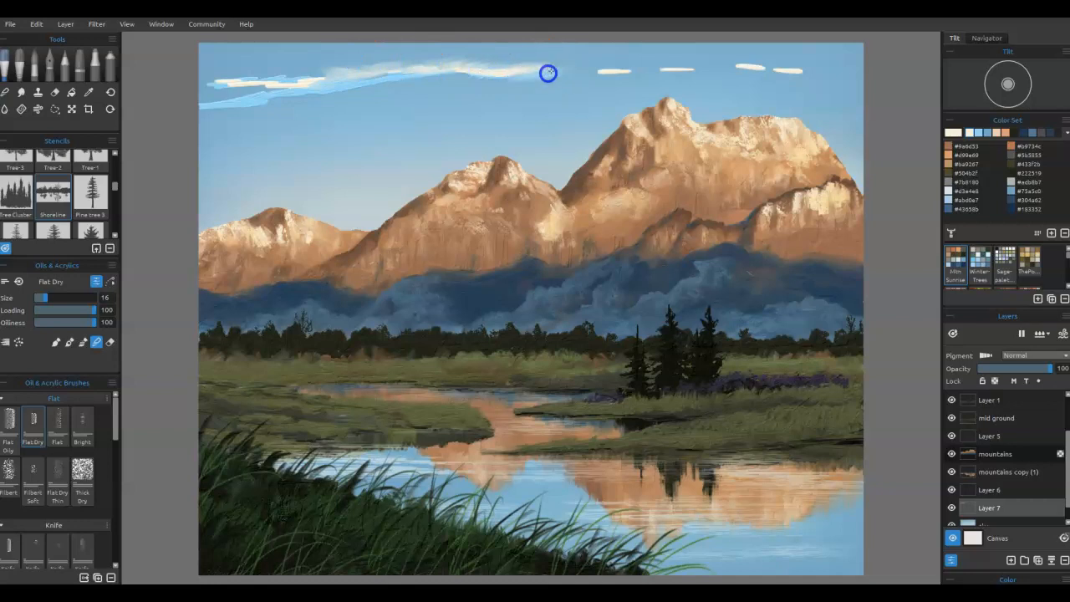
mouse_move(502, 71)
mouse_down()
mouse_move(460, 74)
mouse_move(454, 60)
mouse_move(530, 63)
mouse_up()
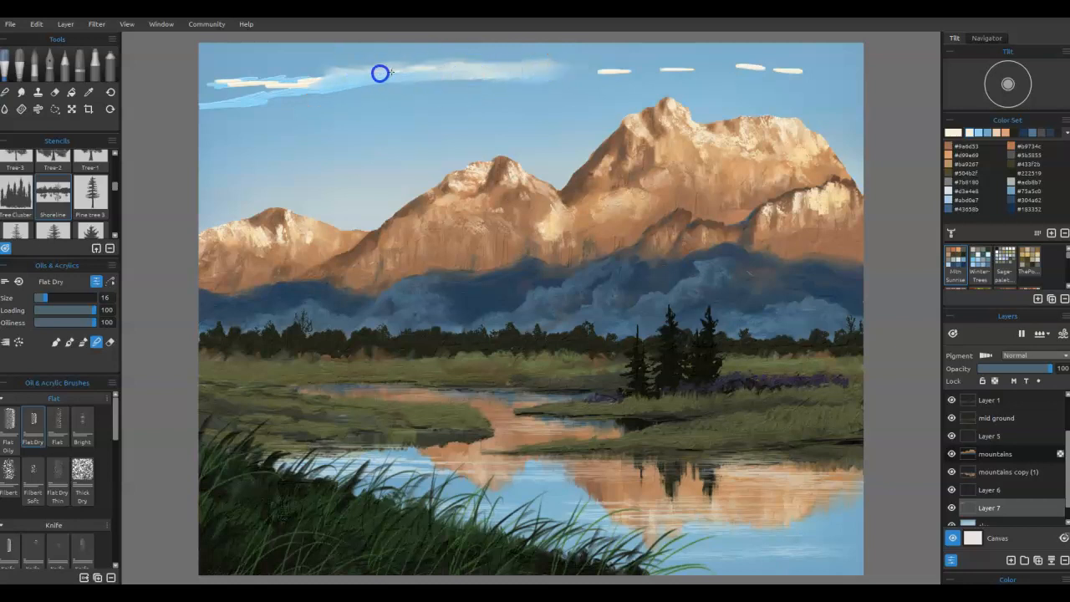
mouse_move(309, 86)
mouse_down()
mouse_move(152, 87)
mouse_move(281, 72)
mouse_up()
Step: Enlarge the blending brush to size 40 and smooth the upper left streaks into a broad, hazy cloud
key(bracketright)
key(bracketright)
key(bracketright)
key(bracketright)
key(bracketright)
key(bracketright)
drag(366, 77, 279, 84)
drag(512, 62, 368, 78)
mouse_move(402, 83)
mouse_down()
mouse_move(390, 87)
mouse_move(470, 80)
mouse_up()
mouse_move(318, 99)
mouse_down()
mouse_move(186, 110)
mouse_move(206, 87)
mouse_up()
mouse_move(277, 80)
mouse_down()
mouse_move(240, 116)
mouse_move(306, 91)
mouse_up()
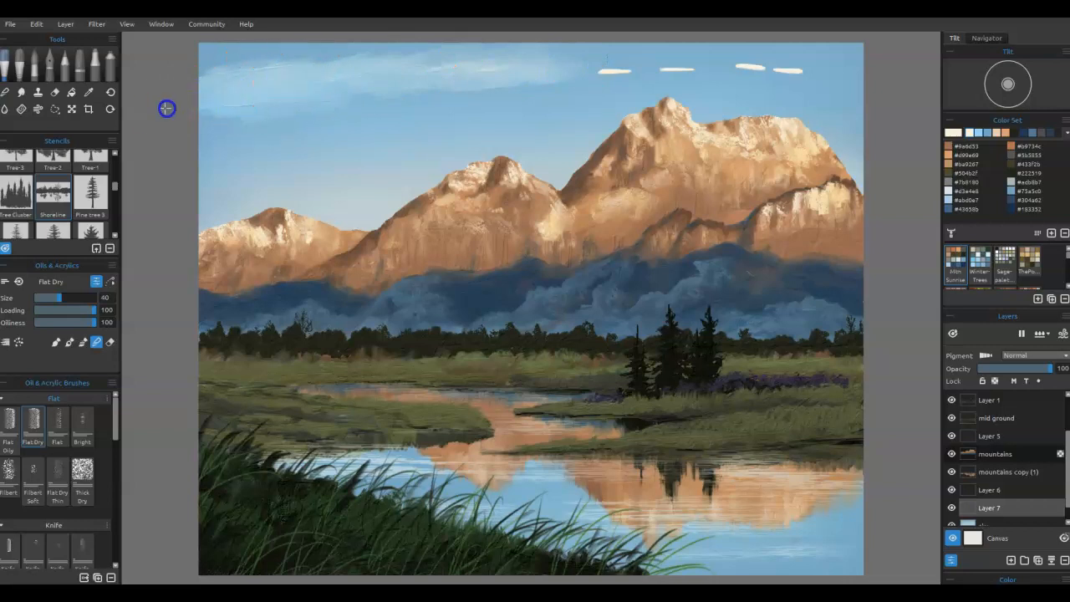
Step: Blend the cream dabs above the tallest peak into the sky and feather the left cloud with diagonal strokes
mouse_move(556, 80)
mouse_down()
mouse_move(822, 73)
mouse_move(848, 60)
mouse_up()
drag(435, 112, 511, 64)
drag(364, 105, 487, 58)
drag(266, 124, 399, 67)
mouse_move(190, 120)
mouse_down()
mouse_move(213, 107)
mouse_move(232, 115)
mouse_move(280, 67)
mouse_up()
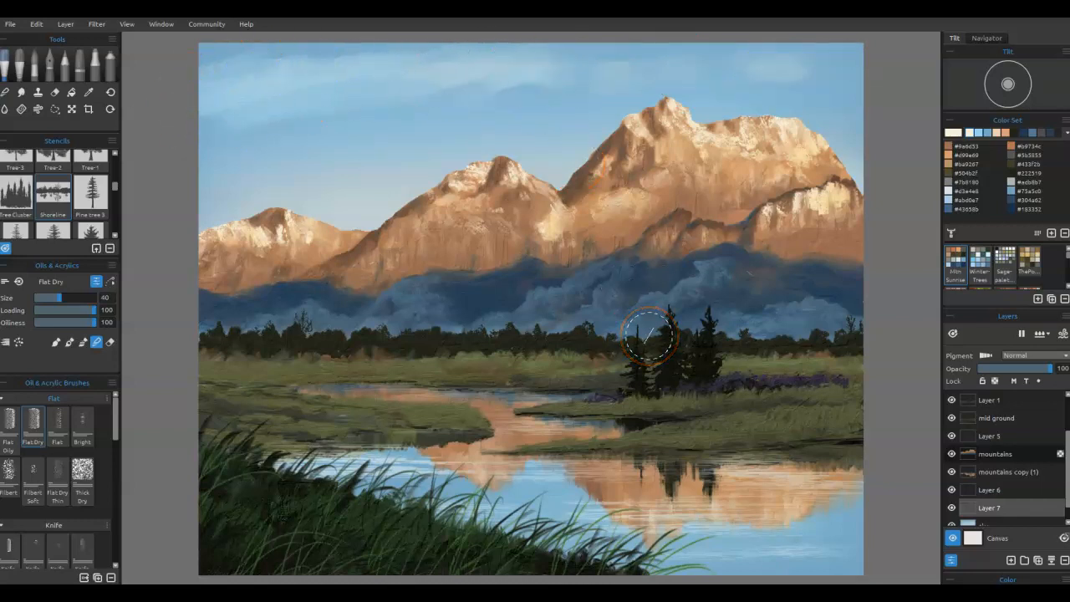
Step: Set the Knife Smooth 2 express oil brush to blend mode at size 60 and smooth the cloud streaks across the upper sky
click(82, 469)
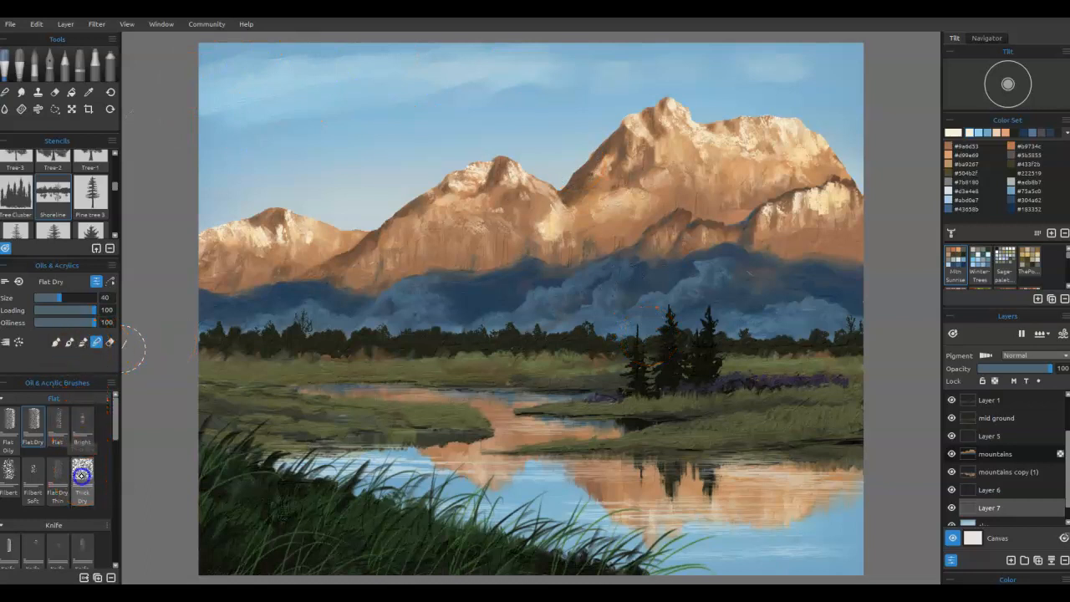
click(10, 422)
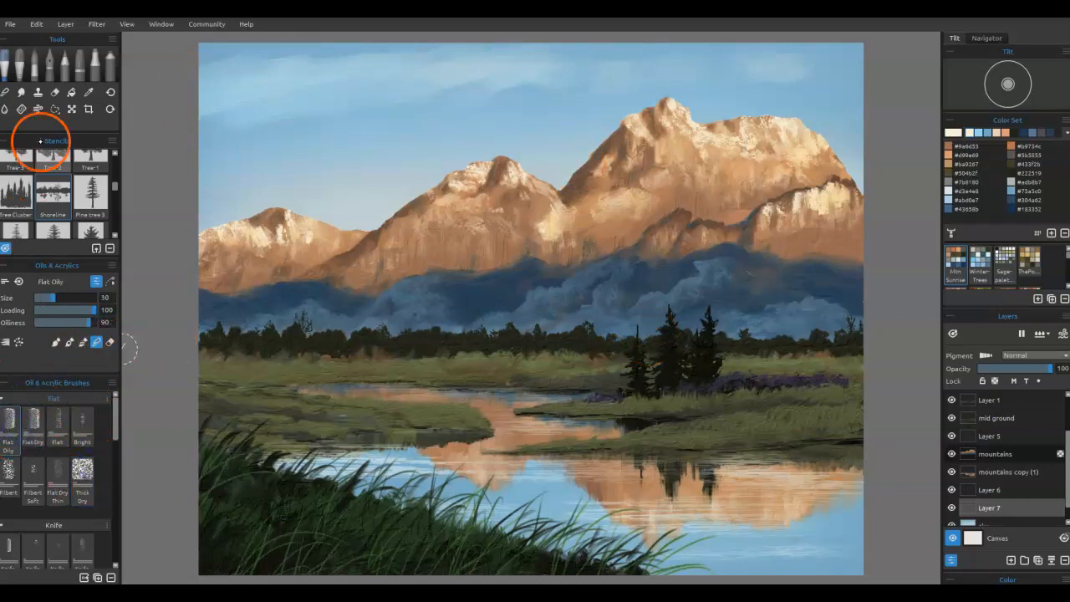
click(16, 64)
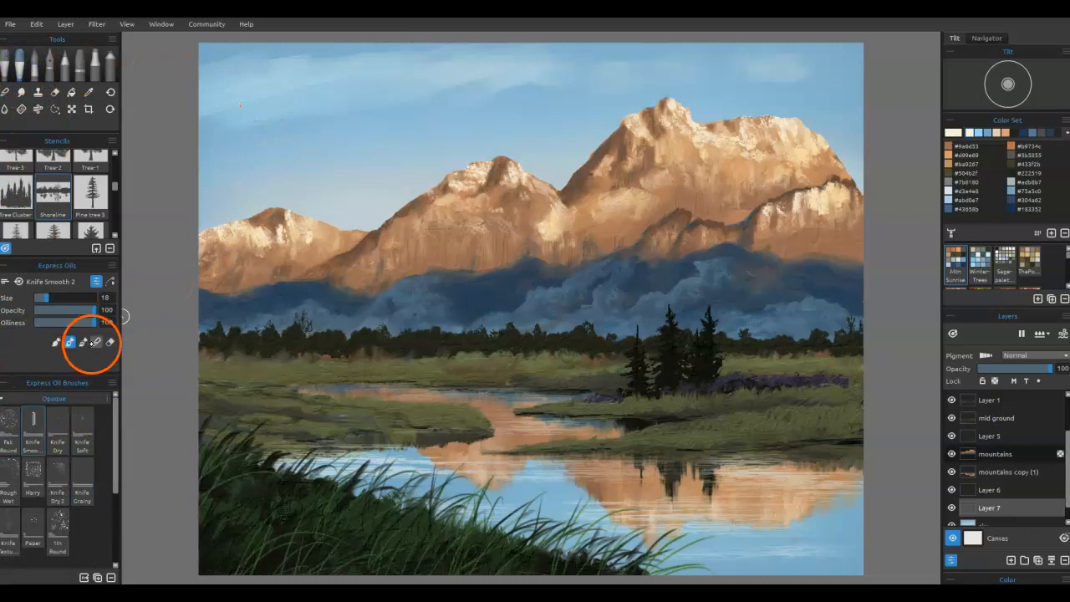
mouse_move(240, 103)
mouse_down()
mouse_move(289, 86)
mouse_move(235, 110)
mouse_move(518, 91)
mouse_move(323, 67)
mouse_move(231, 81)
mouse_move(235, 114)
mouse_move(497, 71)
mouse_move(719, 68)
mouse_up()
mouse_move(455, 111)
mouse_down()
mouse_move(339, 142)
mouse_move(231, 148)
mouse_up()
drag(490, 75, 390, 74)
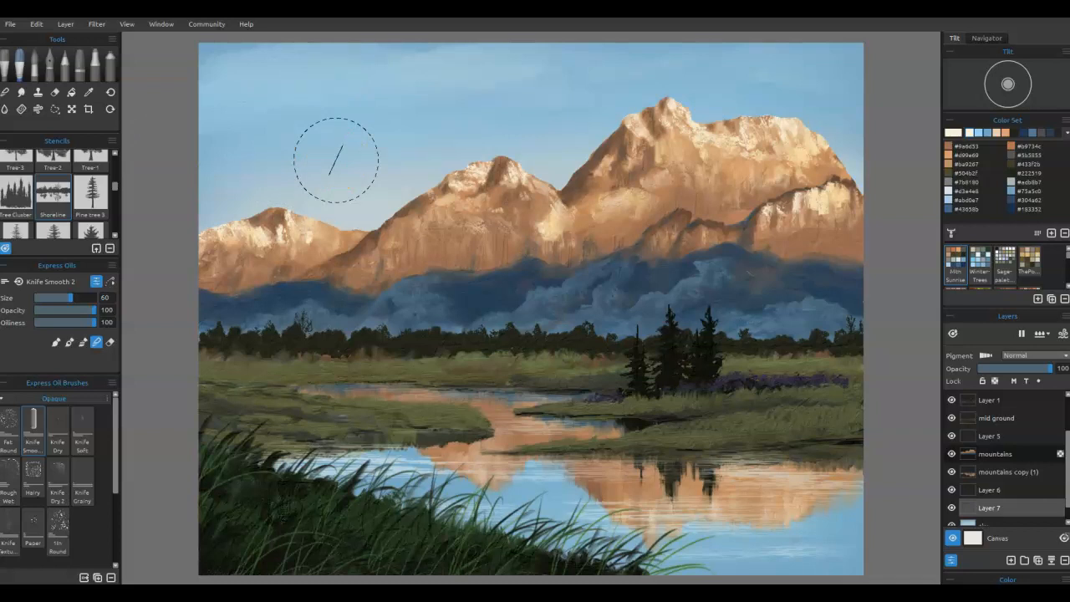
Step: Add a new layer above all the others and set the paint colour to a dark reddish brown
scroll(1040, 412, up, 3)
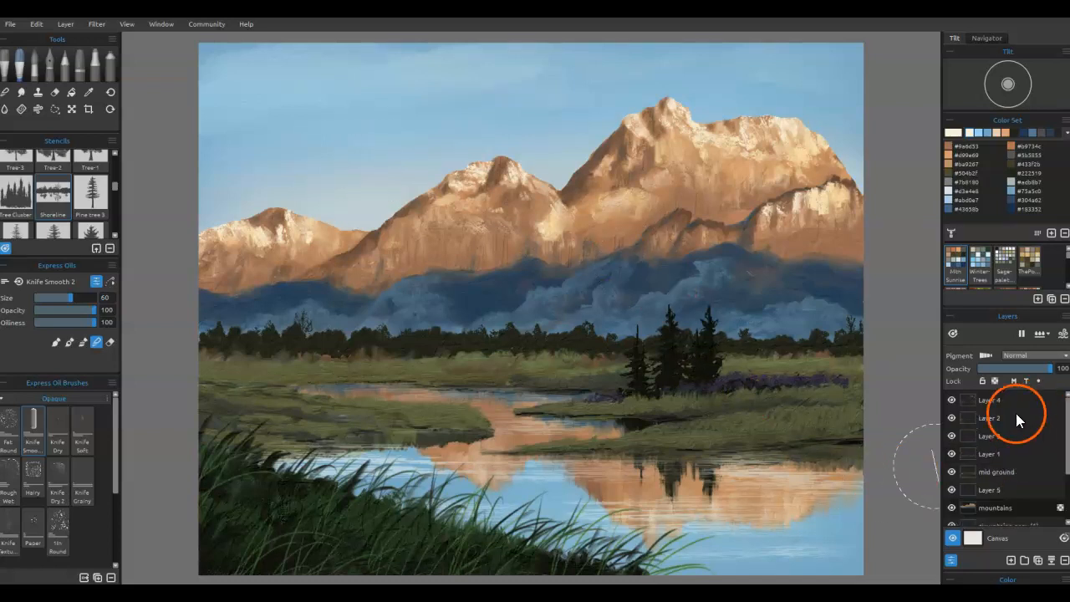
click(1011, 560)
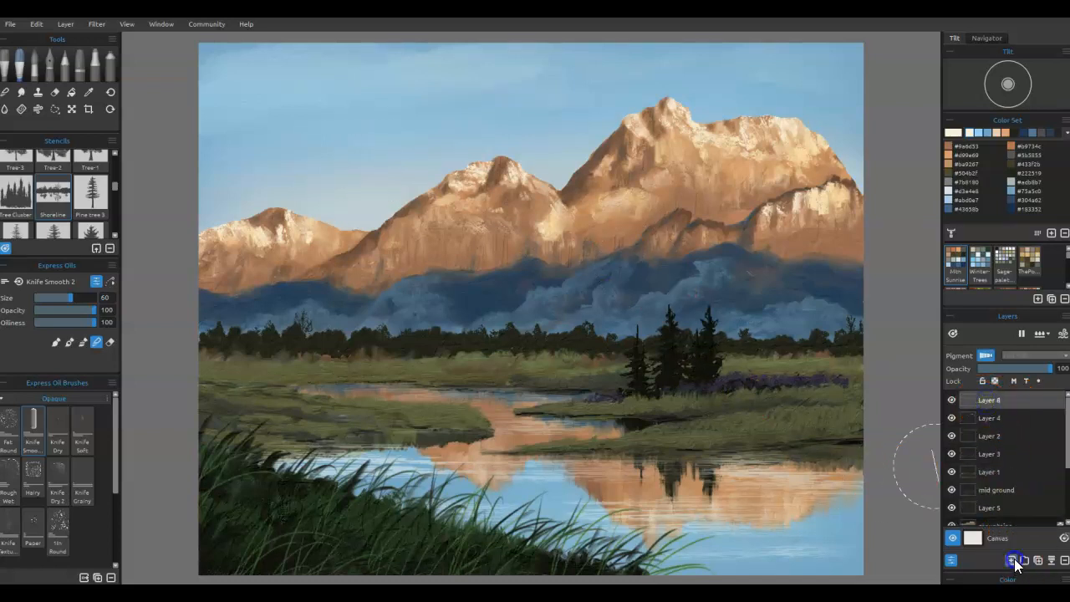
key(i)
alt+click(314, 499)
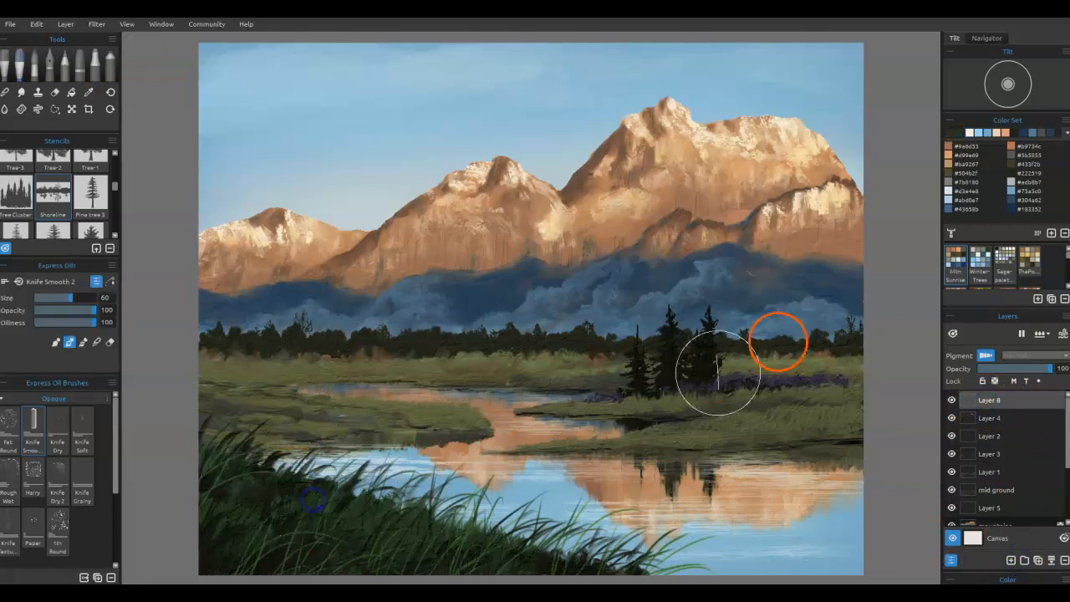
double_click(957, 132)
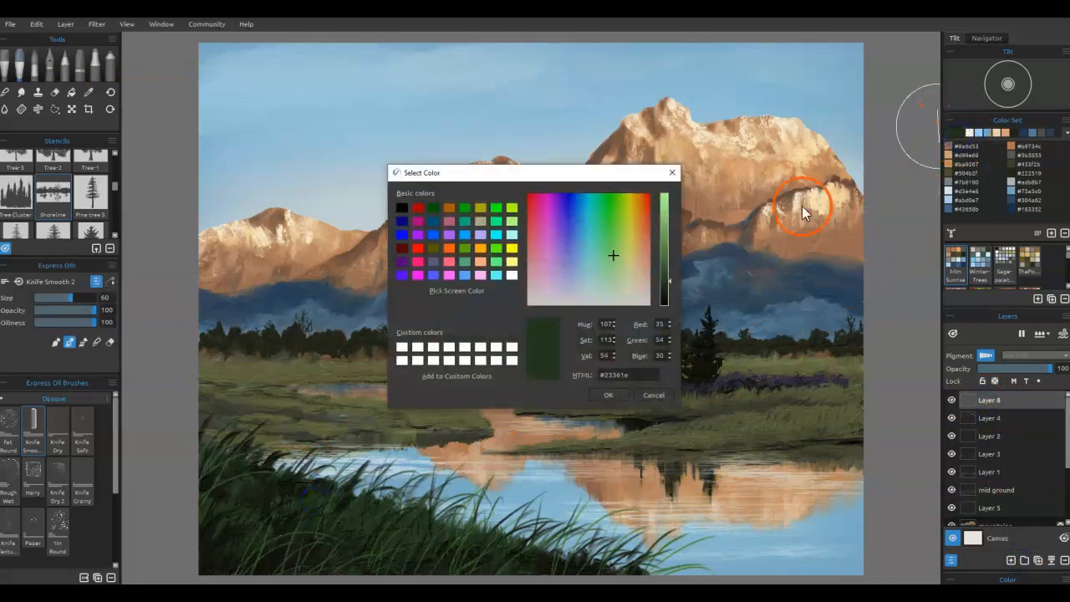
click(646, 253)
click(707, 253)
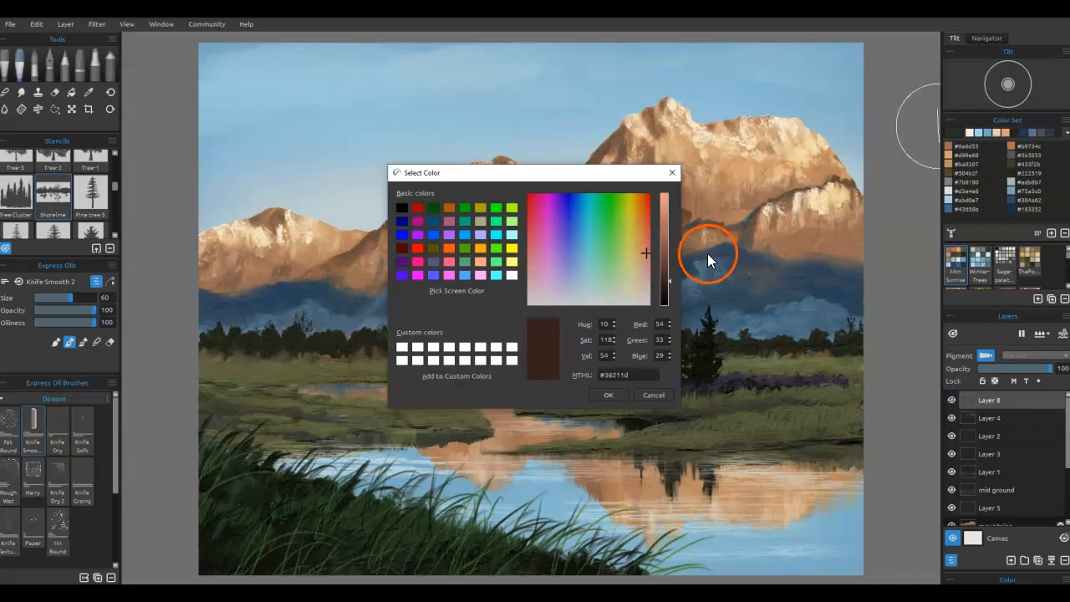
click(664, 292)
click(610, 393)
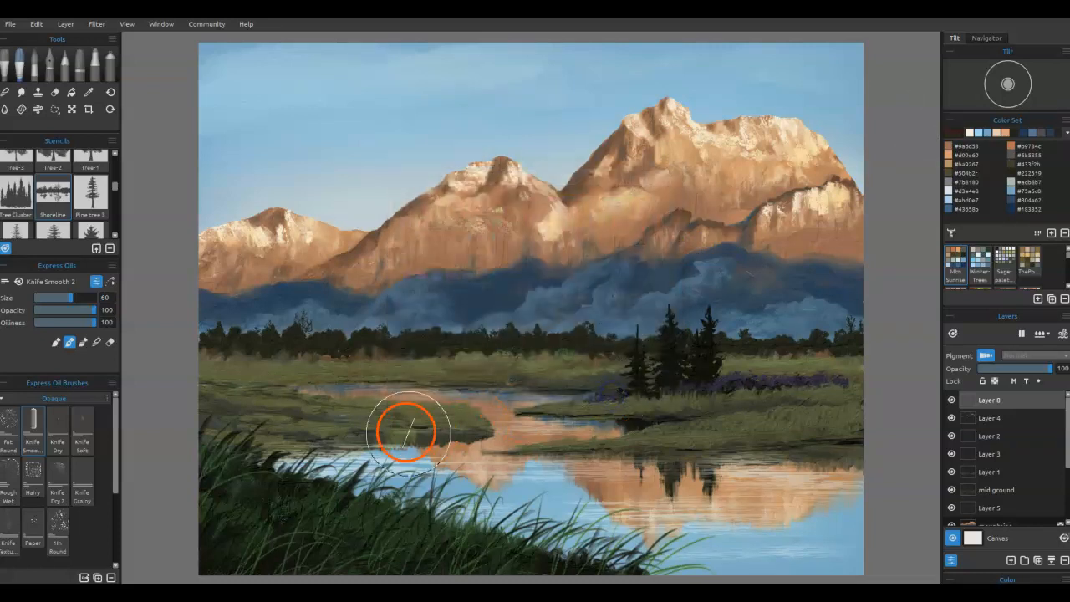
Step: Spatter dark specks over the foreground grass with the Spatter 6 watercolor brush at size 45
click(35, 58)
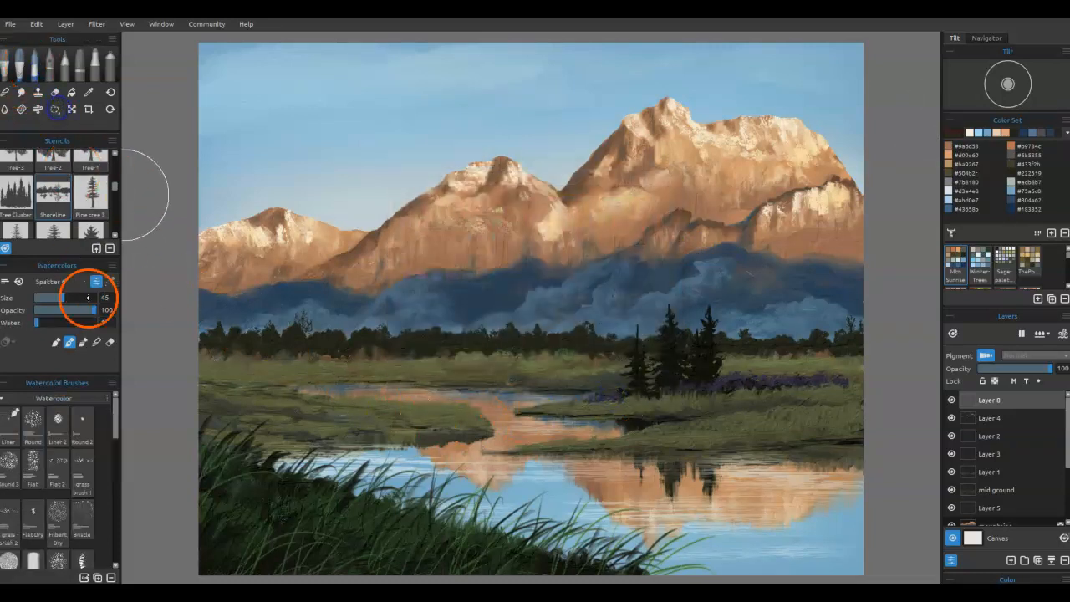
drag(116, 435, 114, 554)
click(44, 532)
drag(327, 497, 320, 515)
drag(255, 525, 250, 508)
mouse_move(329, 532)
mouse_down()
mouse_move(382, 517)
mouse_move(407, 537)
mouse_move(440, 535)
mouse_move(378, 537)
mouse_up()
mouse_move(318, 449)
mouse_down()
mouse_move(308, 442)
mouse_move(214, 494)
mouse_up()
mouse_move(247, 528)
mouse_down()
mouse_move(477, 554)
mouse_move(344, 527)
mouse_up()
click(476, 541)
drag(221, 117, 215, 119)
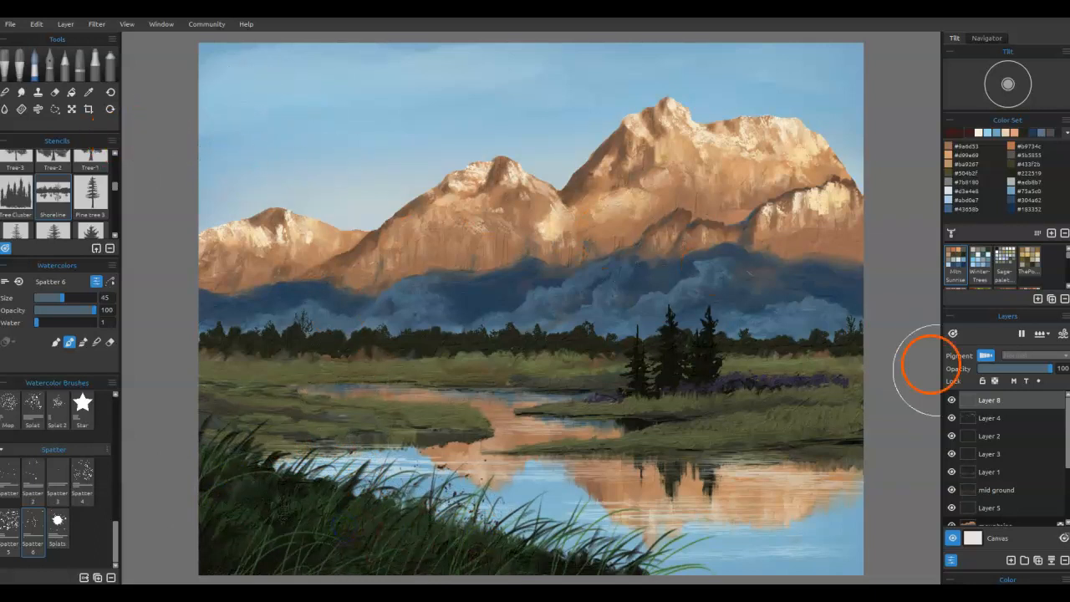
Step: Select the spattered pixels on the new top layer and set the paint colour to dark red #66110a
ctrl+click(969, 405)
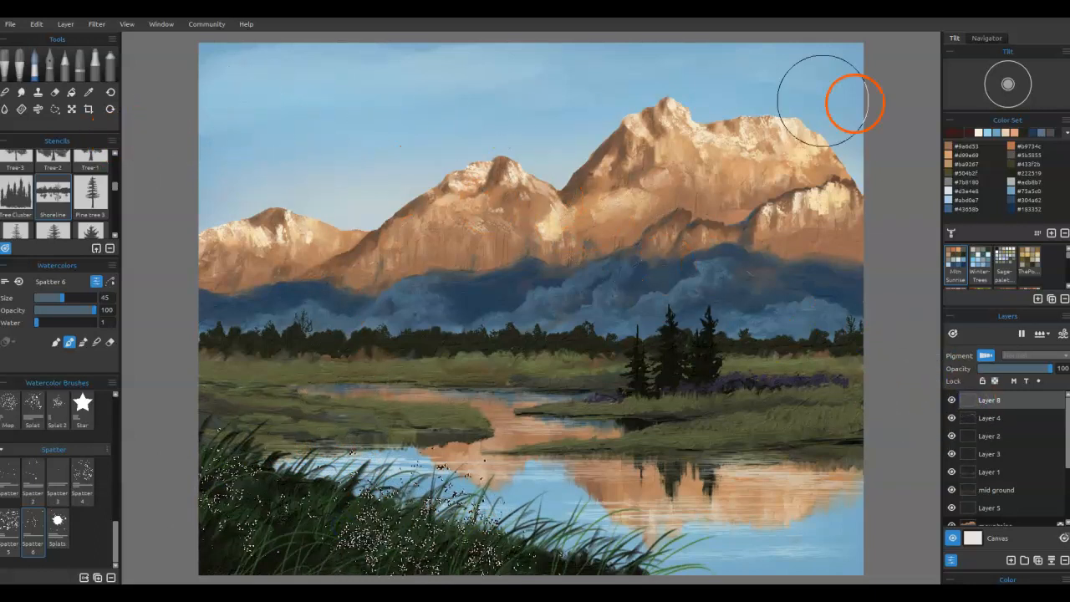
click(953, 133)
drag(644, 226, 648, 204)
click(666, 264)
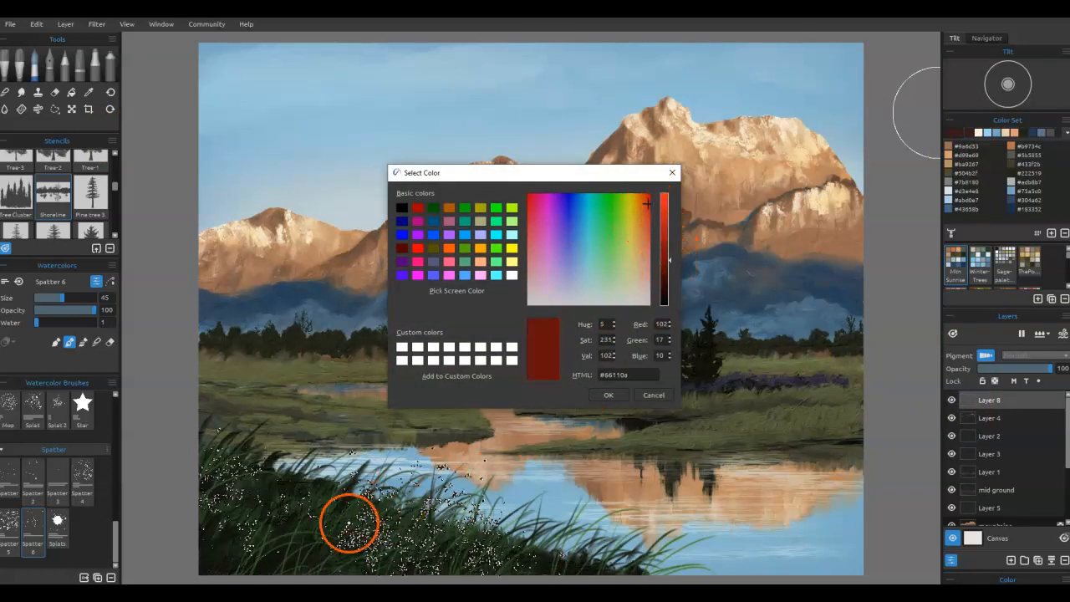
click(609, 395)
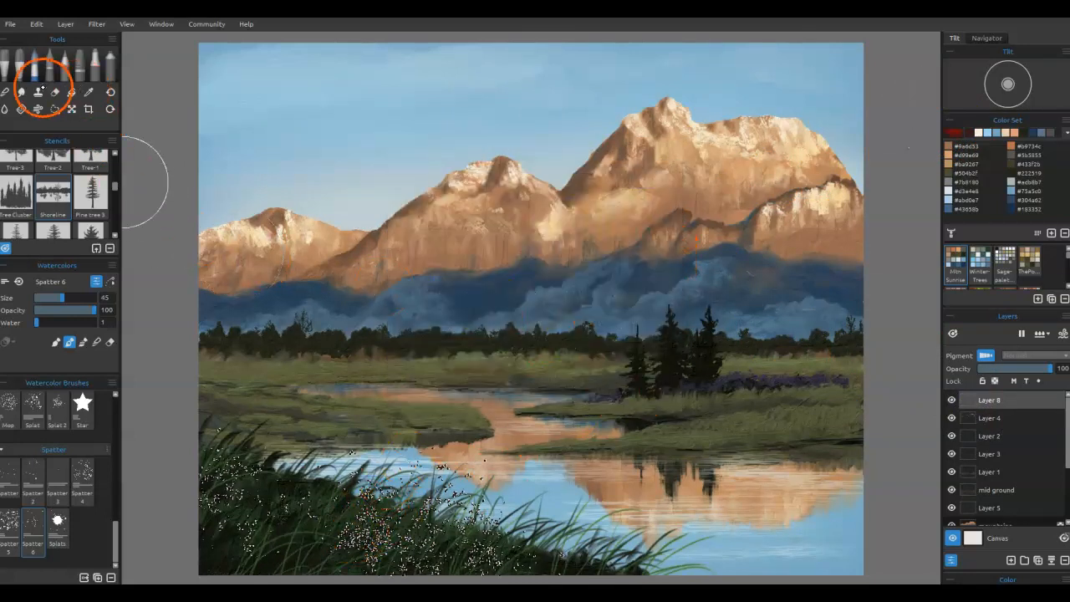
Step: Recolour patches of the selected foreground spatter dark red with the Knife Smooth 2 brush
click(14, 53)
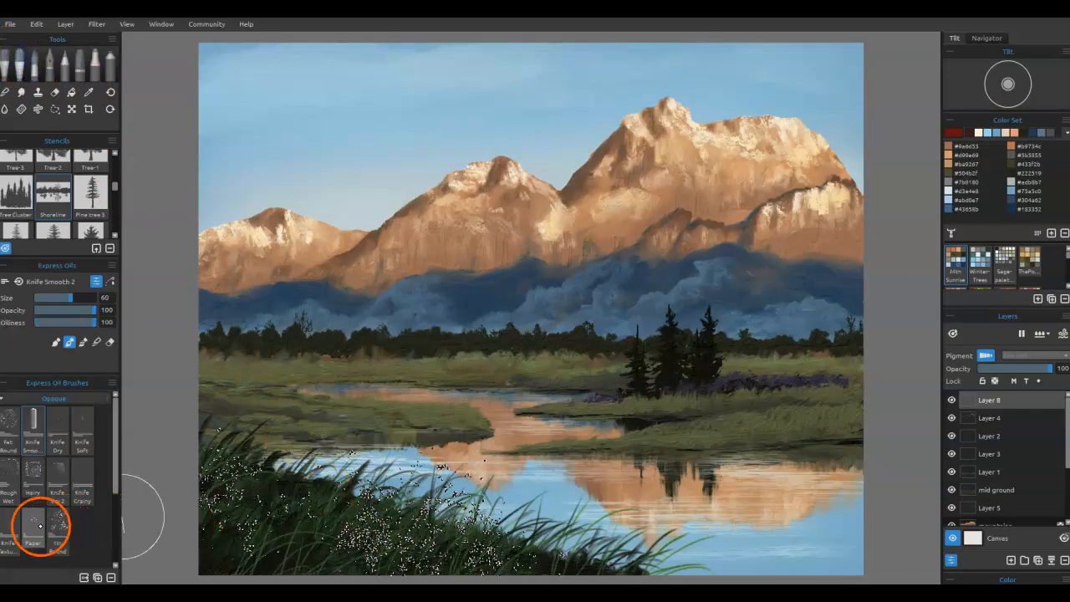
drag(289, 487, 233, 494)
mouse_move(375, 515)
mouse_down()
mouse_move(373, 535)
mouse_move(494, 551)
mouse_up()
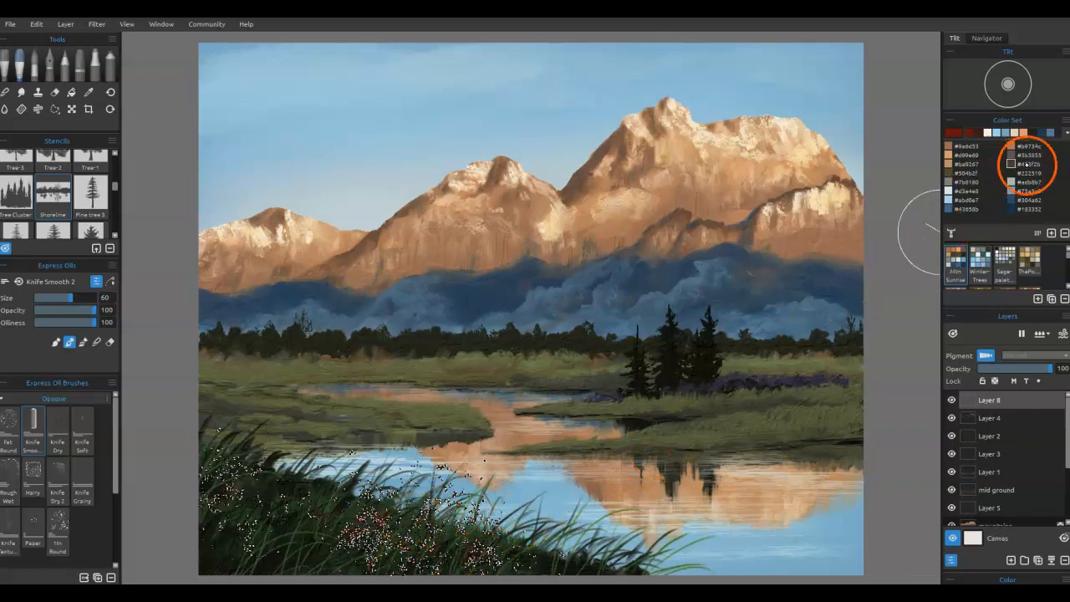
Step: Set the paint colour to teal blue #085666, dab it over scattered parts of the selected foreground spatter, and clear the selection
click(960, 133)
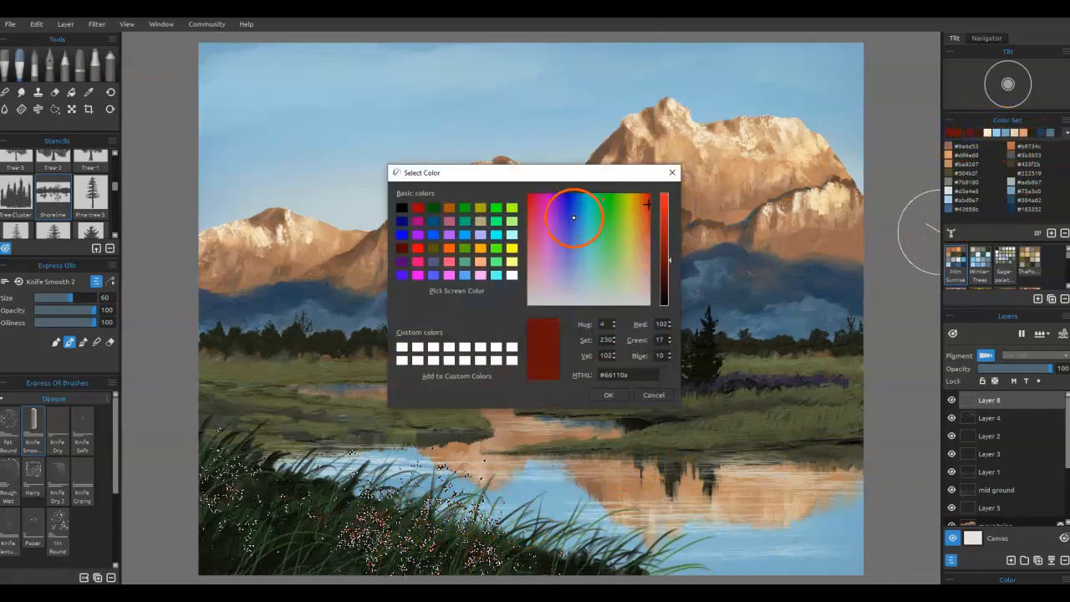
click(583, 202)
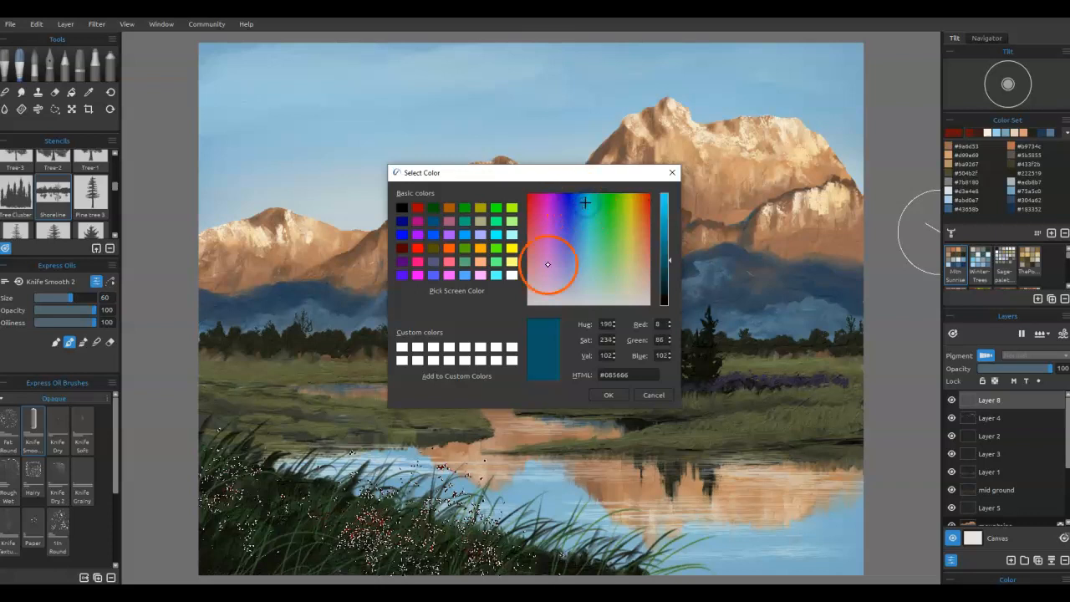
click(609, 394)
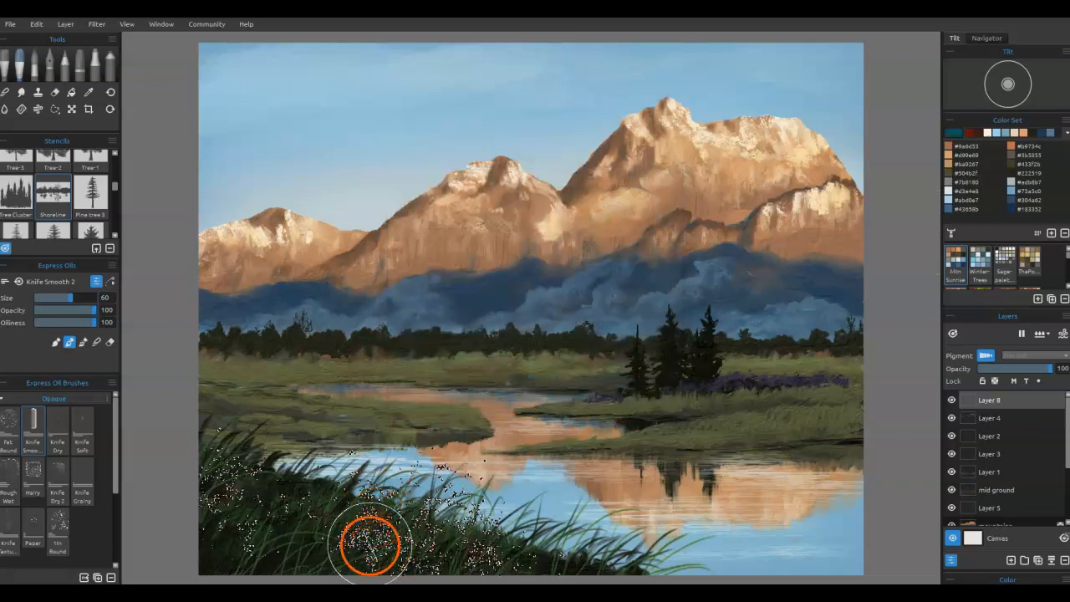
click(369, 543)
click(269, 498)
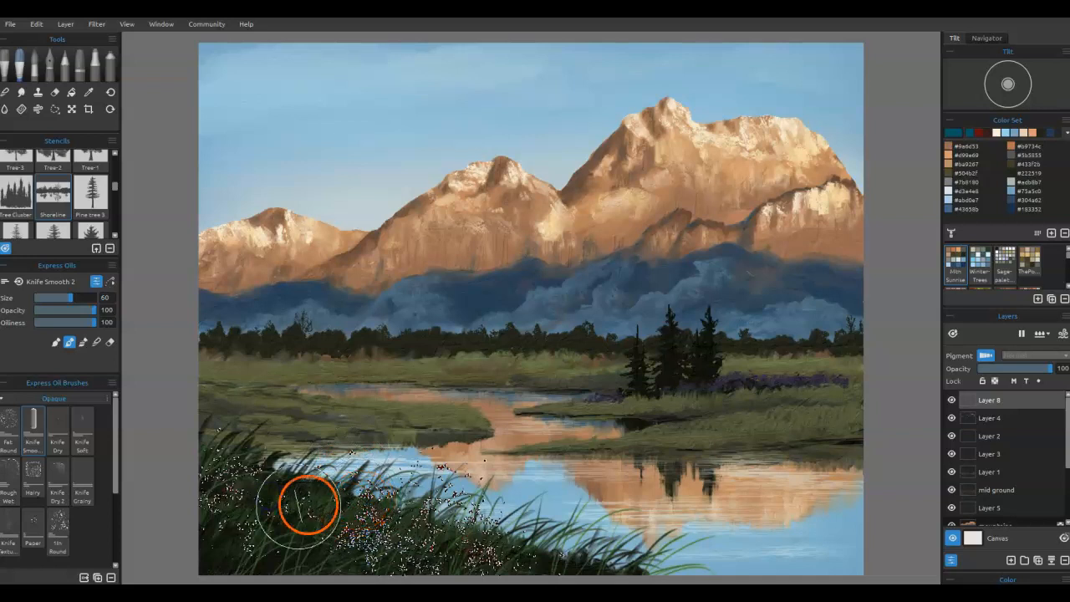
click(224, 463)
click(253, 447)
click(351, 530)
click(558, 546)
click(448, 492)
click(389, 549)
click(337, 532)
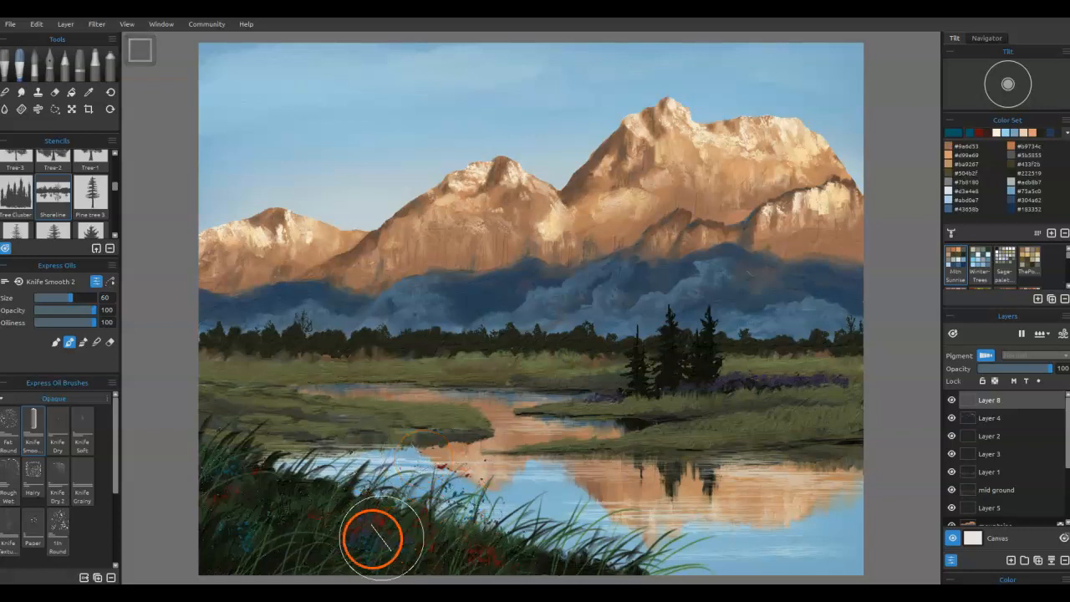
Step: Undo the last stroke on the foreground flowers and erase the stray specks over the water with the Square Soft eraser
drag(312, 547, 296, 558)
key(ctrl+z)
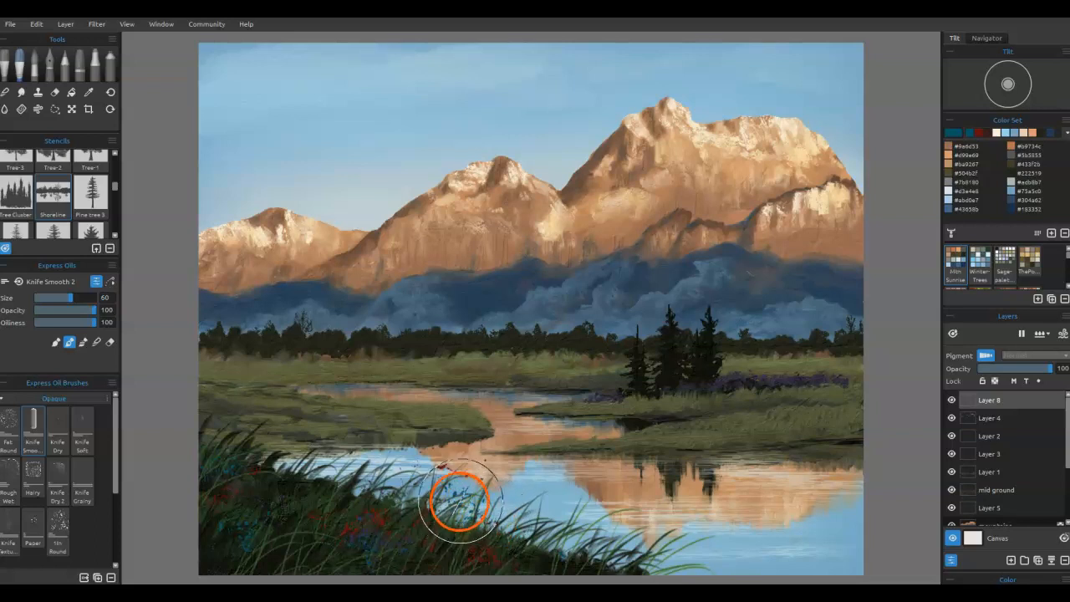
key(e)
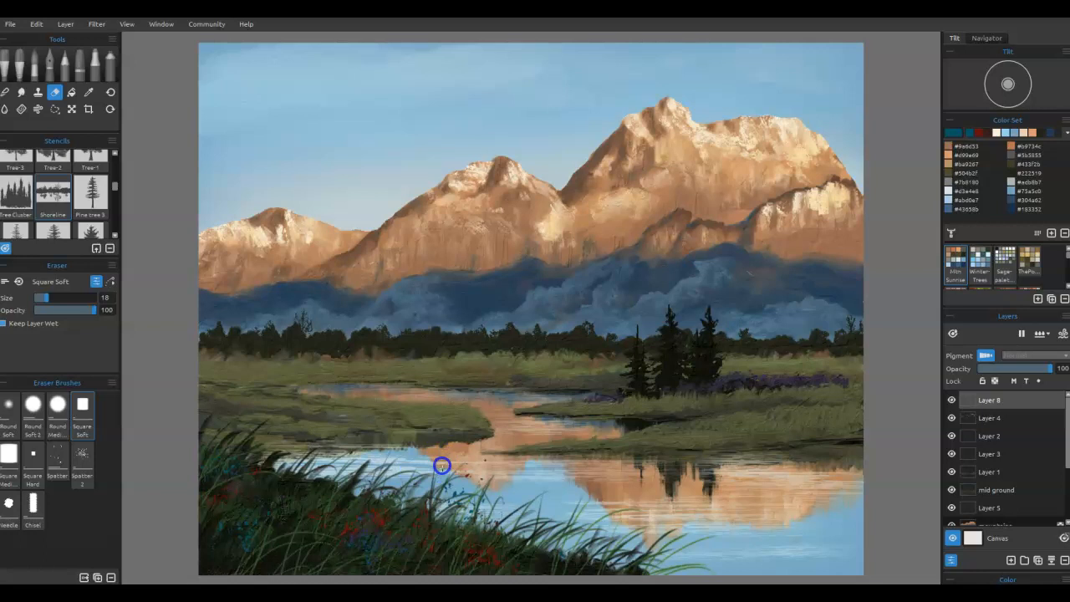
key(e)
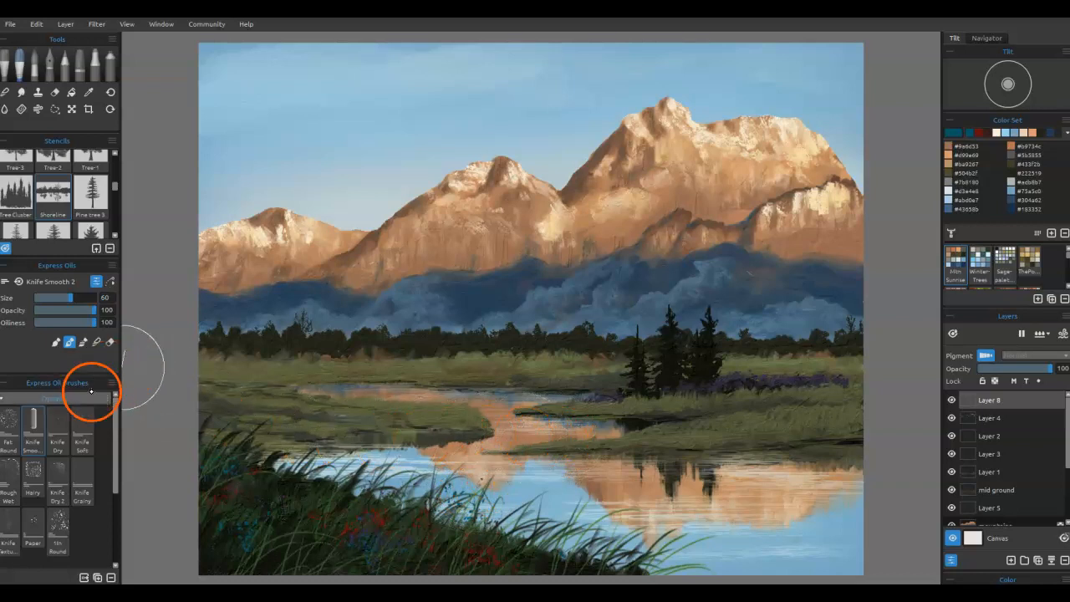
Step: Scatter tiny flecks over the distant grass banks with the Spatter 4 watercolor brush at size 12, and tidy them with the eraser
click(50, 63)
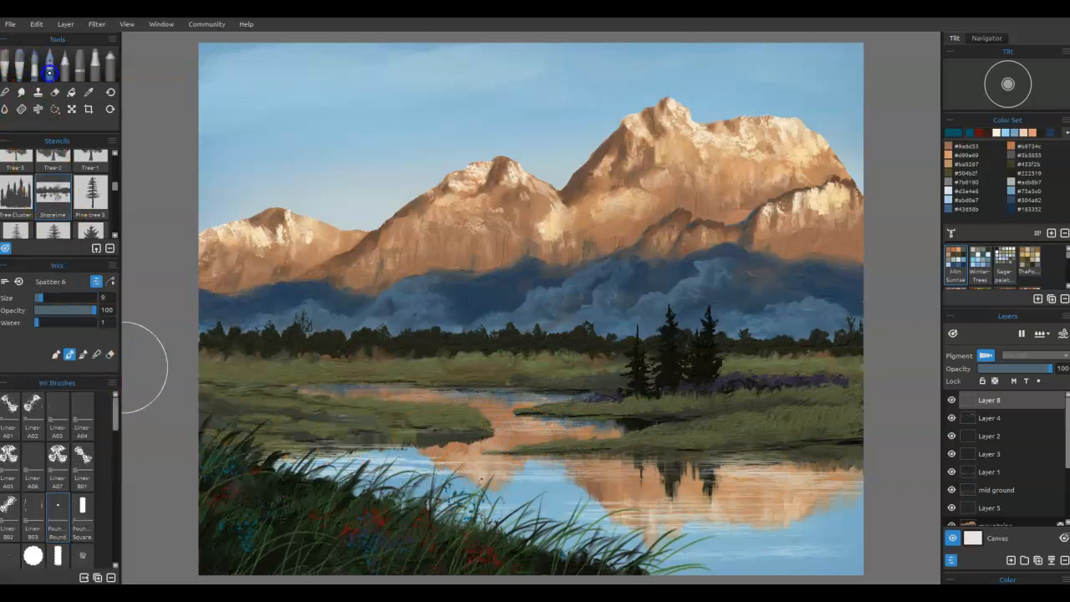
mouse_move(116, 510)
mouse_down()
mouse_move(117, 560)
mouse_move(114, 494)
mouse_up()
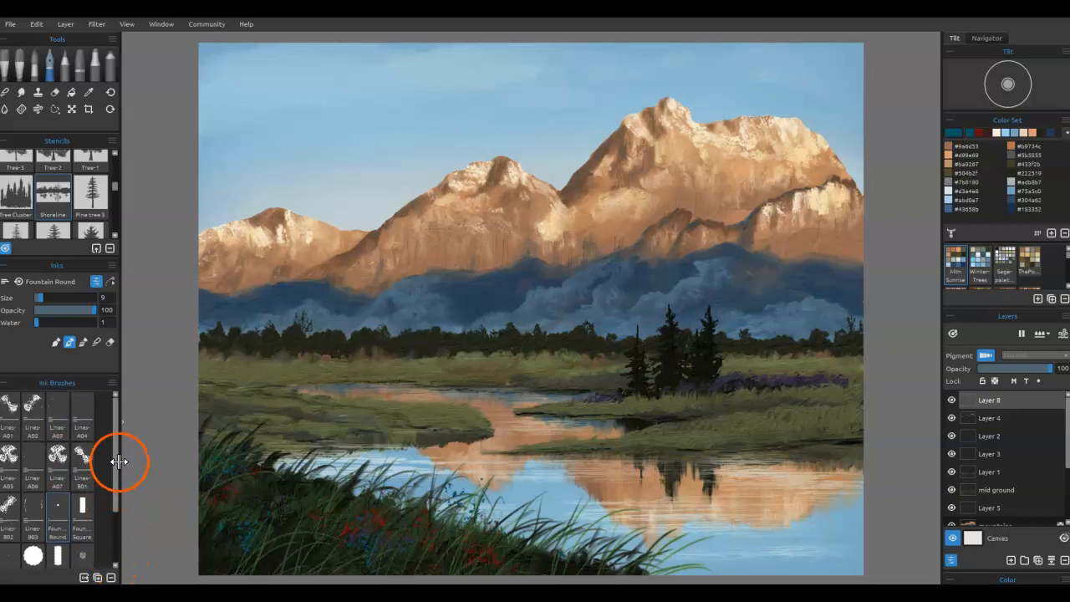
click(35, 67)
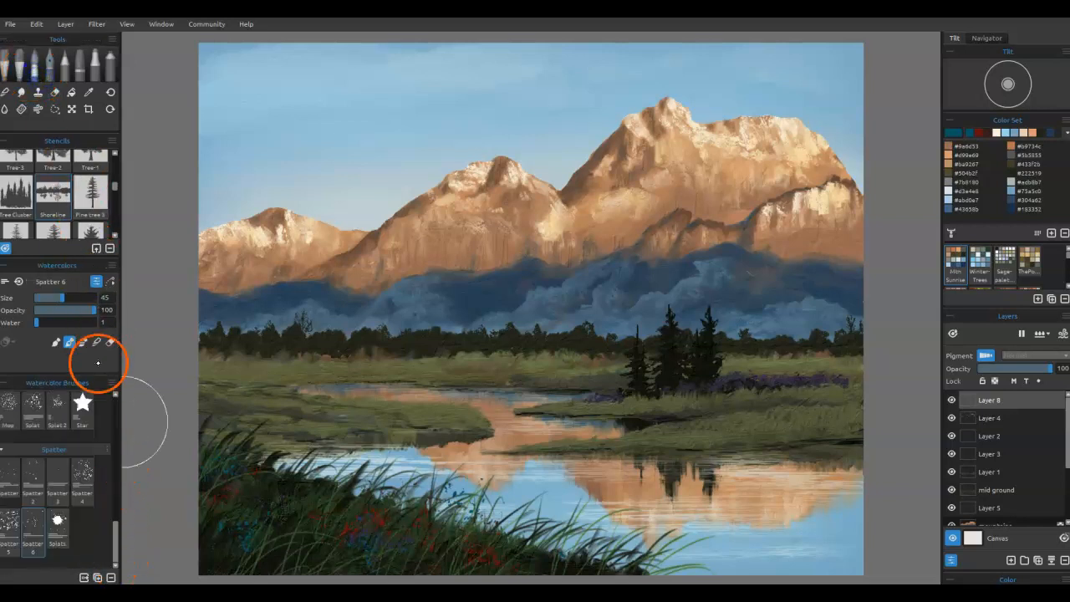
click(82, 485)
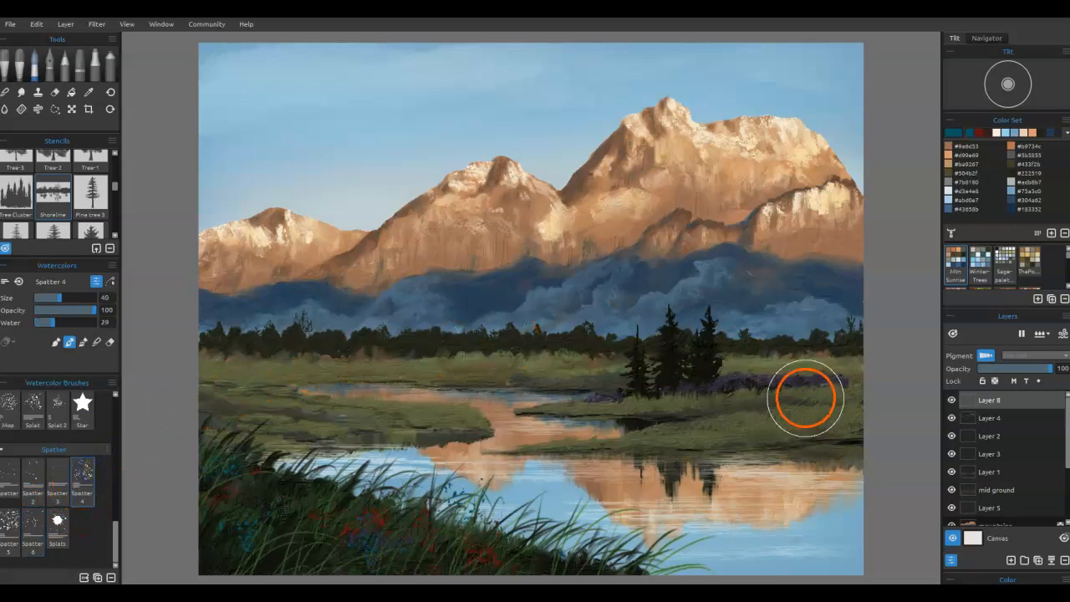
key(bracketleft)
key(bracketleft)
key(bracketleft)
key(bracketleft)
key(bracketleft)
key(bracketleft)
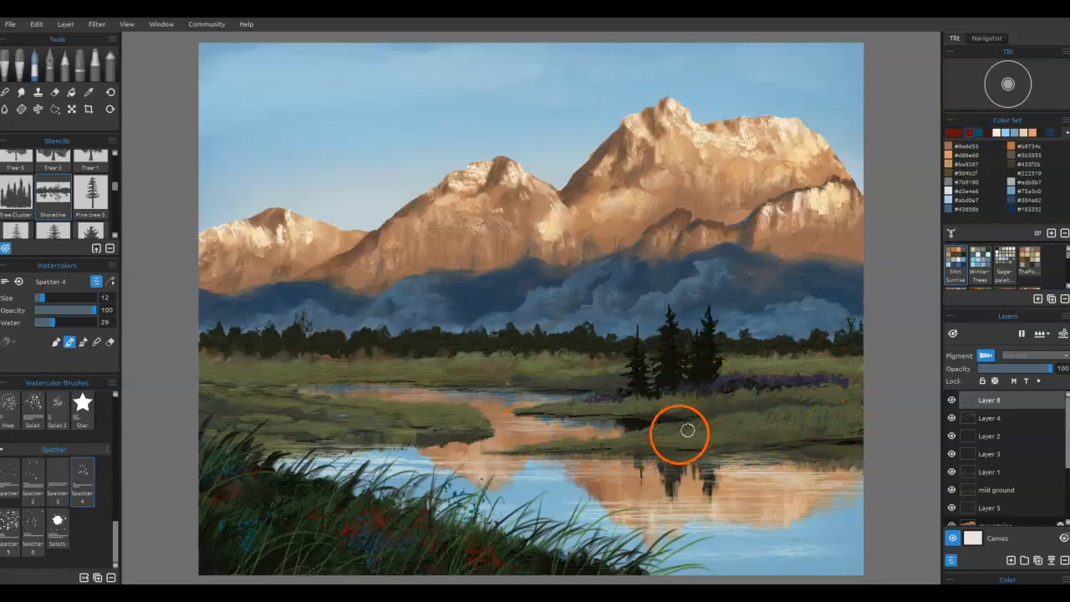
key(e)
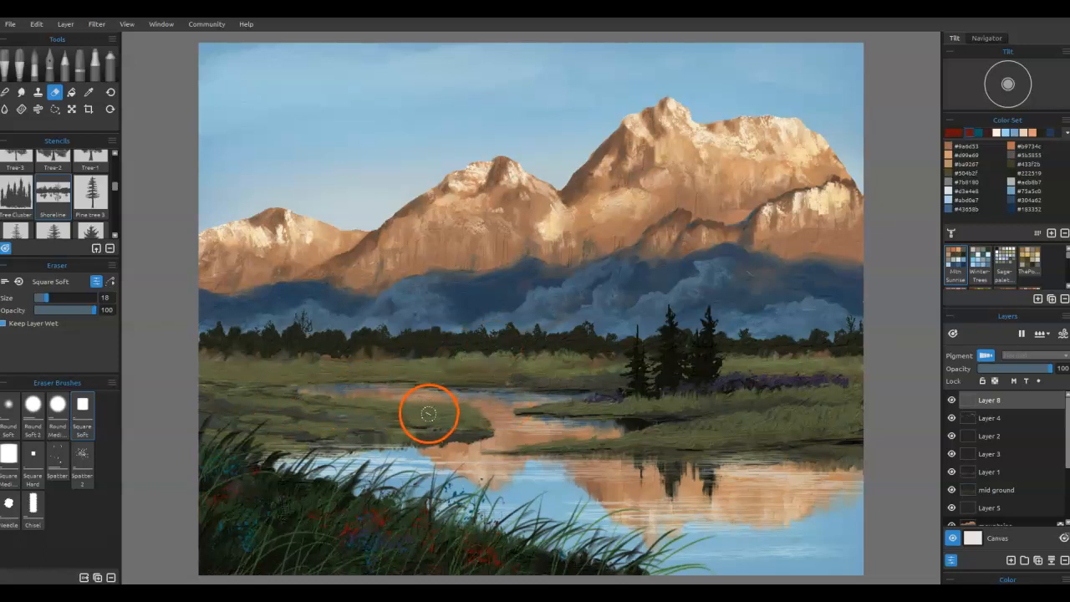
Step: Add tiny strokes to the middle grassy bank on Layer 3 with the Flat Oily brush at size 1, undoing unwanted ones
click(7, 63)
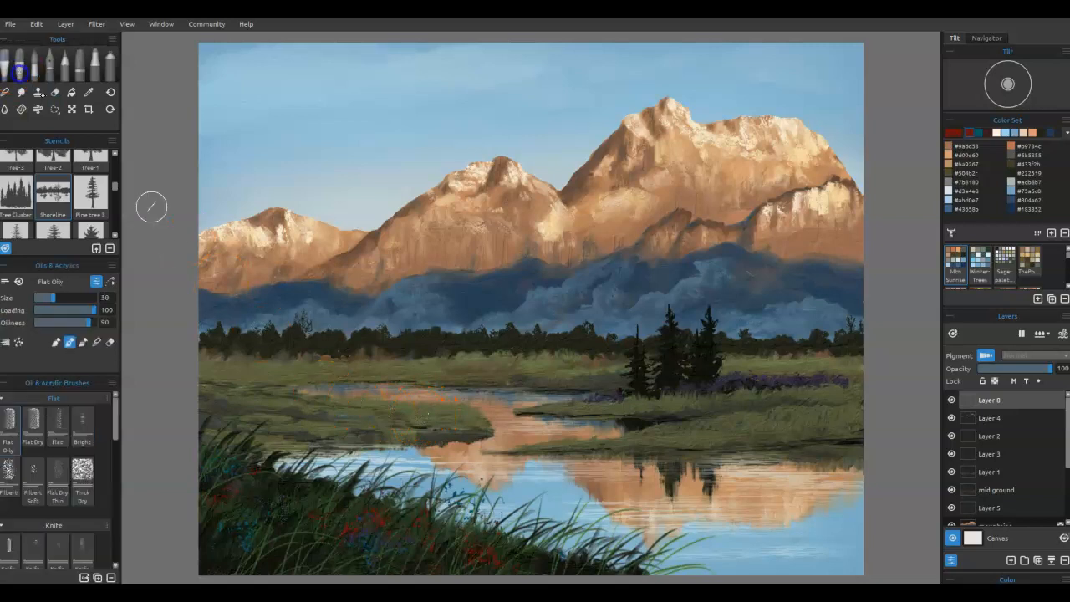
click(986, 453)
click(951, 453)
click(952, 453)
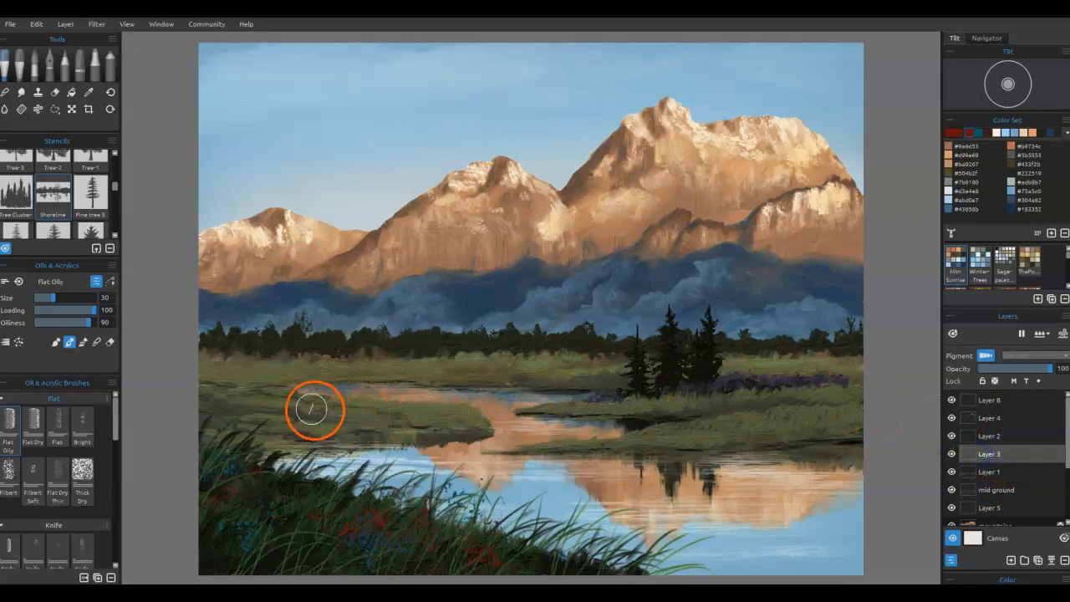
scroll(301, 410, up, 4)
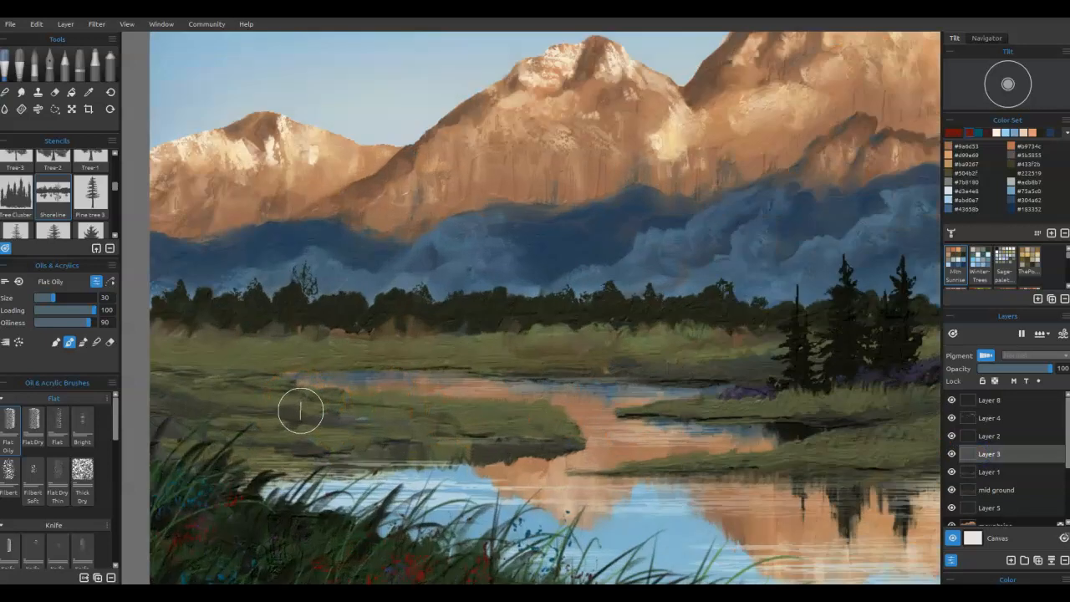
drag(447, 401, 401, 422)
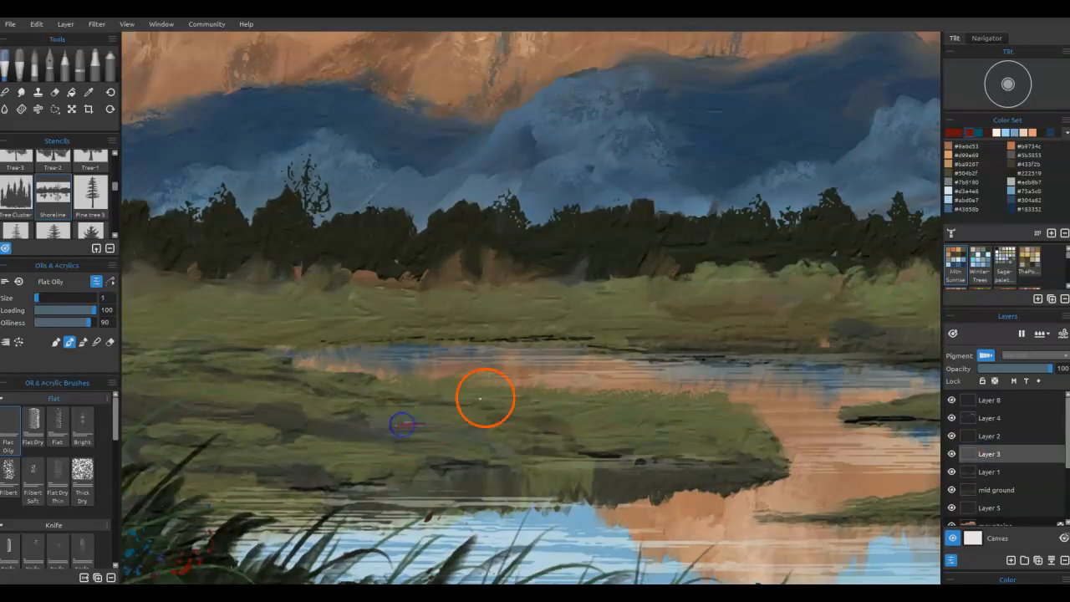
key(ctrl+z)
key(ctrl+z)
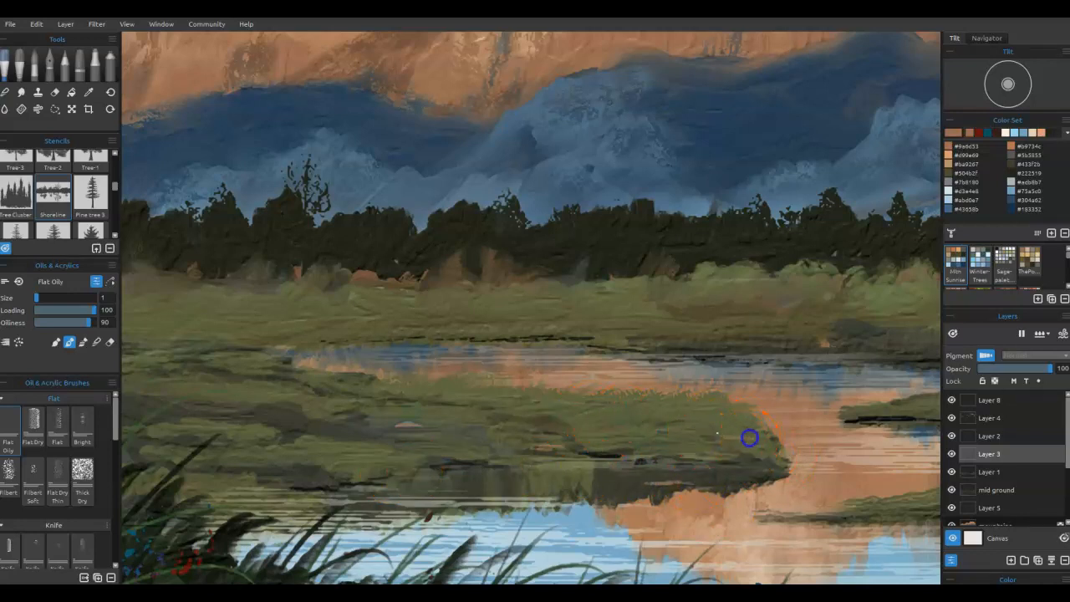
Step: Load the contents of Layer 3 as a selection and set the paint colour to cream
ctrl+click(969, 456)
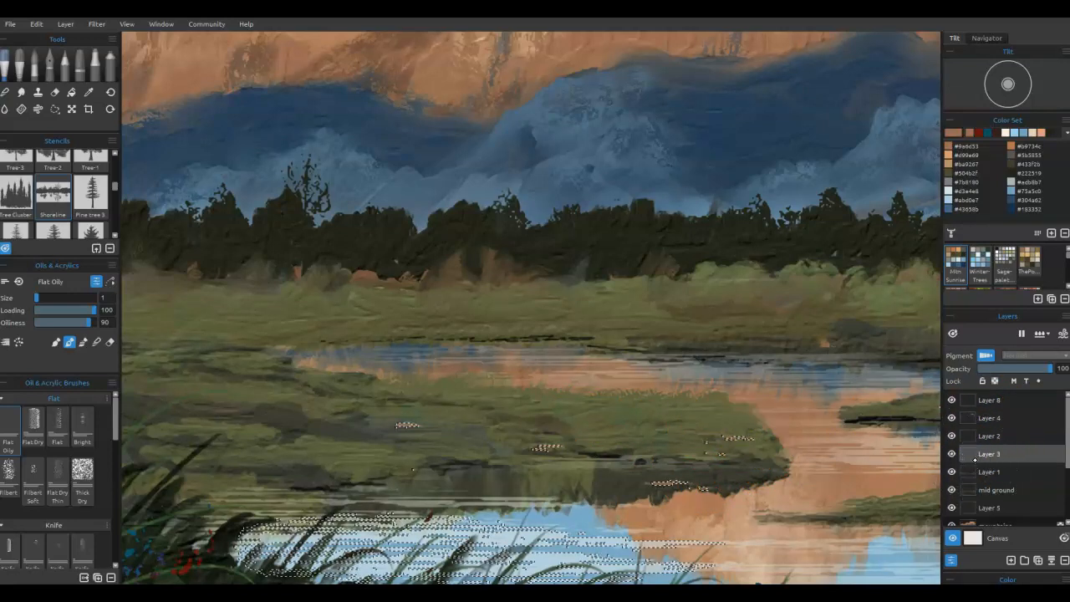
scroll(996, 427, down, 1)
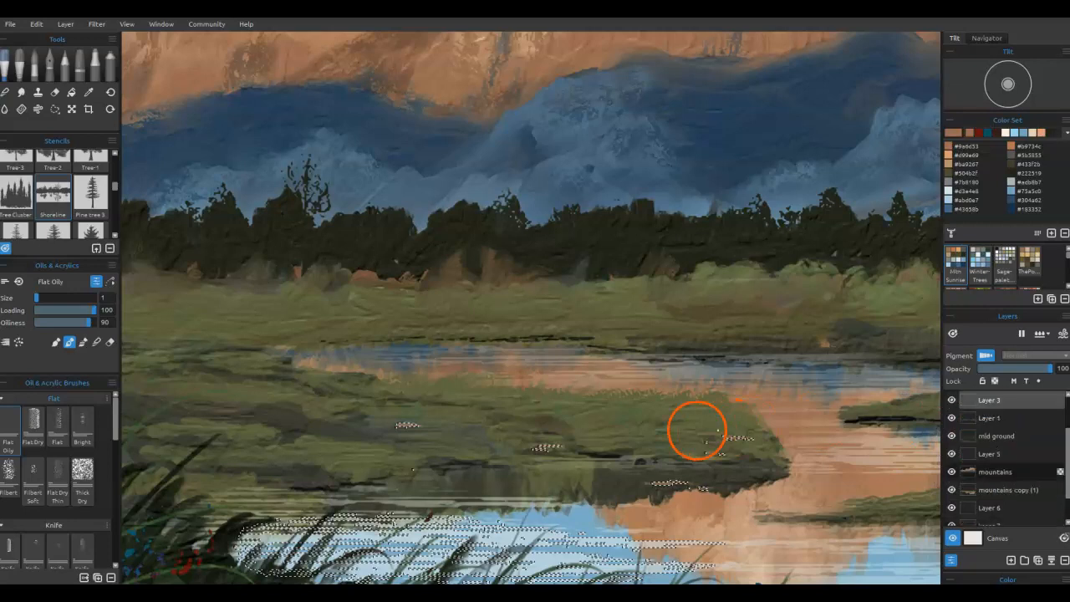
scroll(658, 417, down, 3)
drag(806, 460, 593, 421)
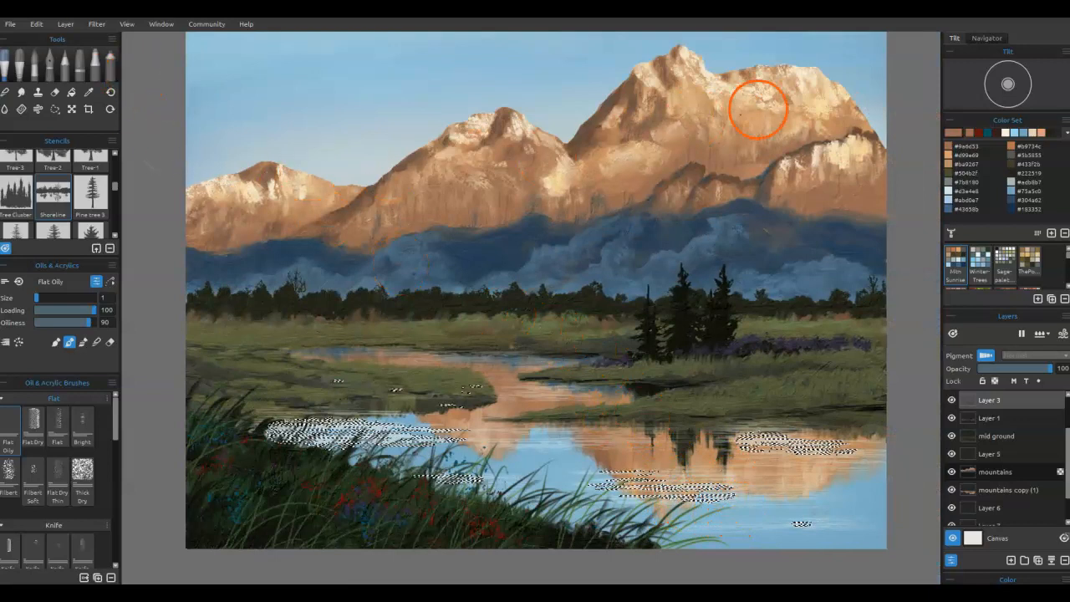
click(1003, 134)
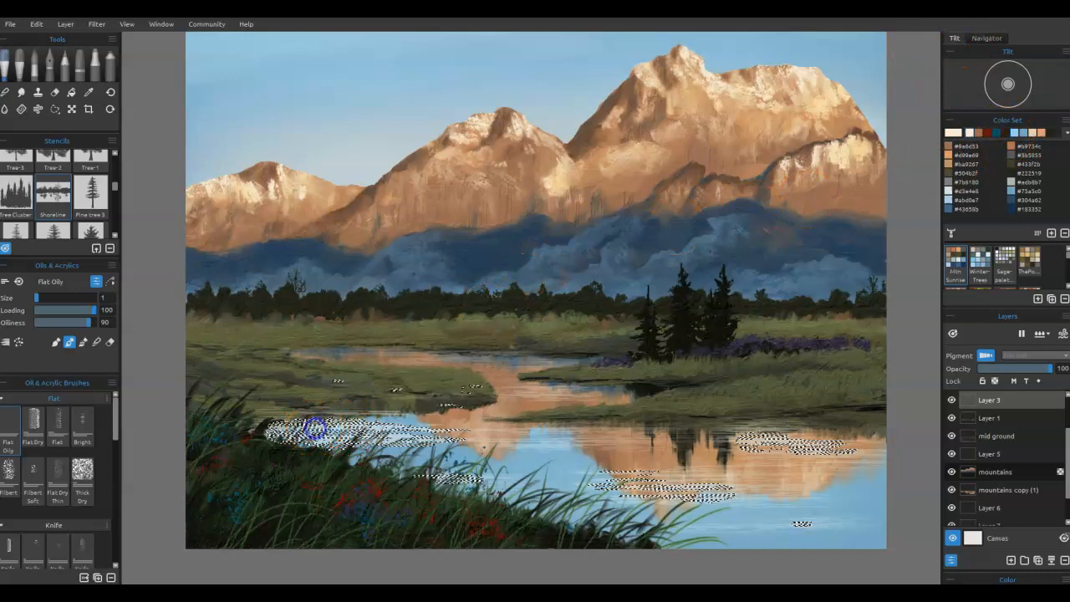
Step: Brighten the selected water ripples with the Spray airbrush at size 14 and opacity 19, and clear the selection
click(108, 61)
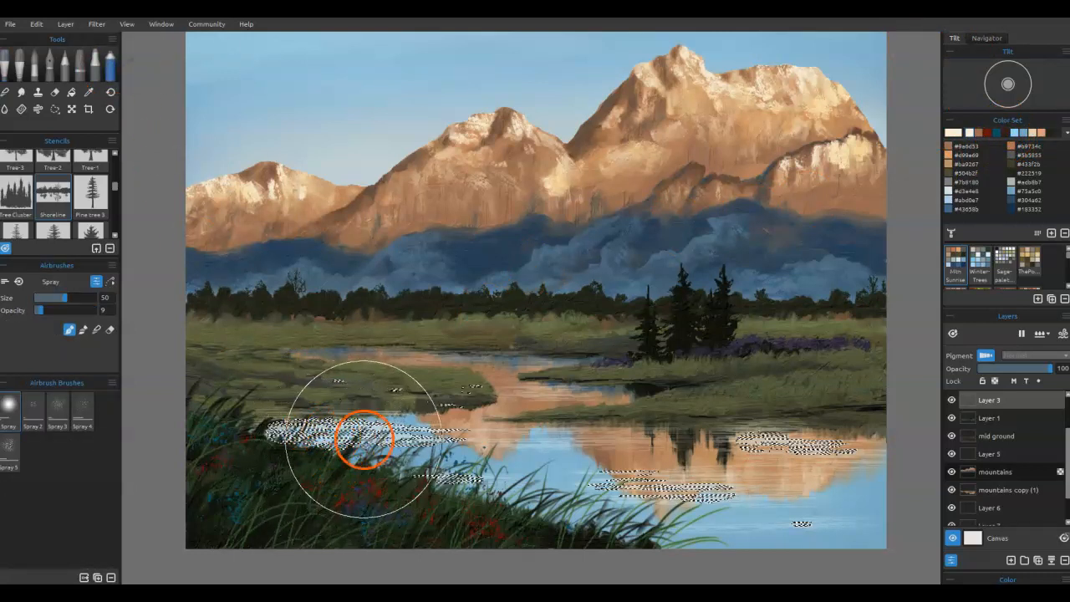
key([)
key([)
key([)
key([)
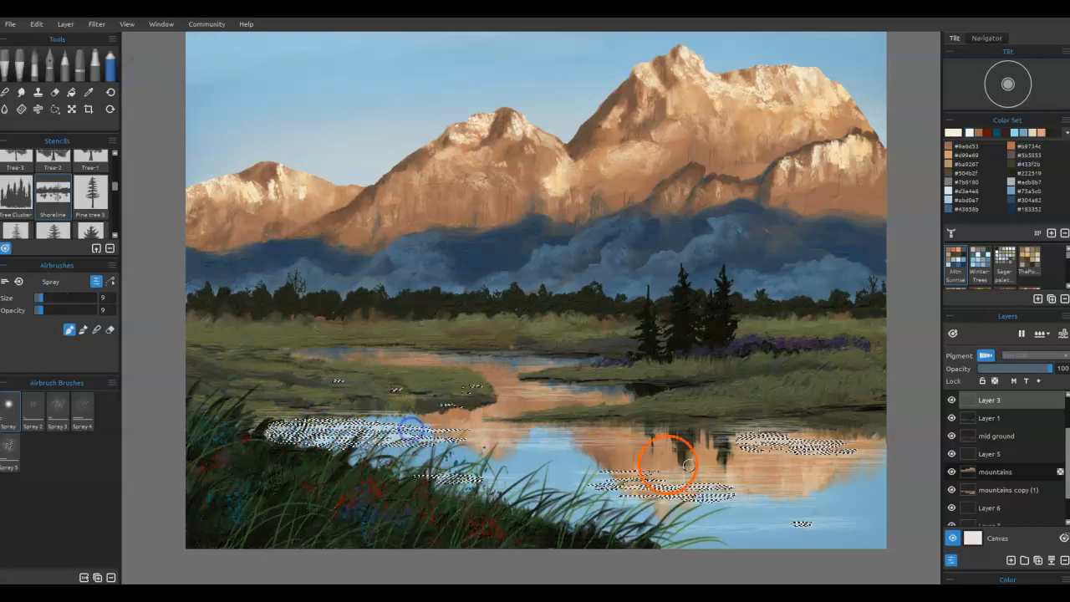
click(51, 311)
drag(726, 444, 863, 454)
mouse_move(697, 489)
mouse_down()
mouse_move(739, 502)
mouse_move(552, 480)
mouse_move(442, 484)
mouse_up()
mouse_move(802, 521)
mouse_down()
mouse_move(789, 525)
mouse_move(809, 523)
mouse_up()
mouse_move(318, 428)
mouse_down()
mouse_move(479, 413)
mouse_move(485, 448)
mouse_up()
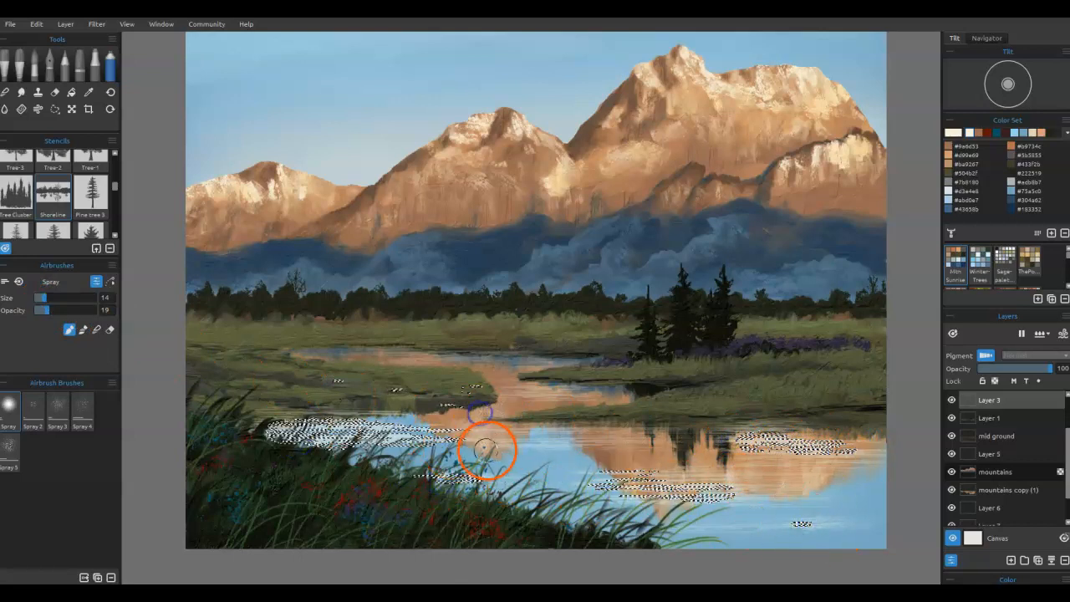
mouse_move(752, 442)
mouse_down()
mouse_move(844, 444)
mouse_move(809, 455)
mouse_up()
mouse_move(635, 510)
mouse_down()
mouse_move(697, 490)
mouse_move(624, 506)
mouse_move(568, 472)
mouse_move(425, 477)
mouse_move(382, 435)
mouse_move(399, 398)
mouse_move(524, 388)
mouse_up()
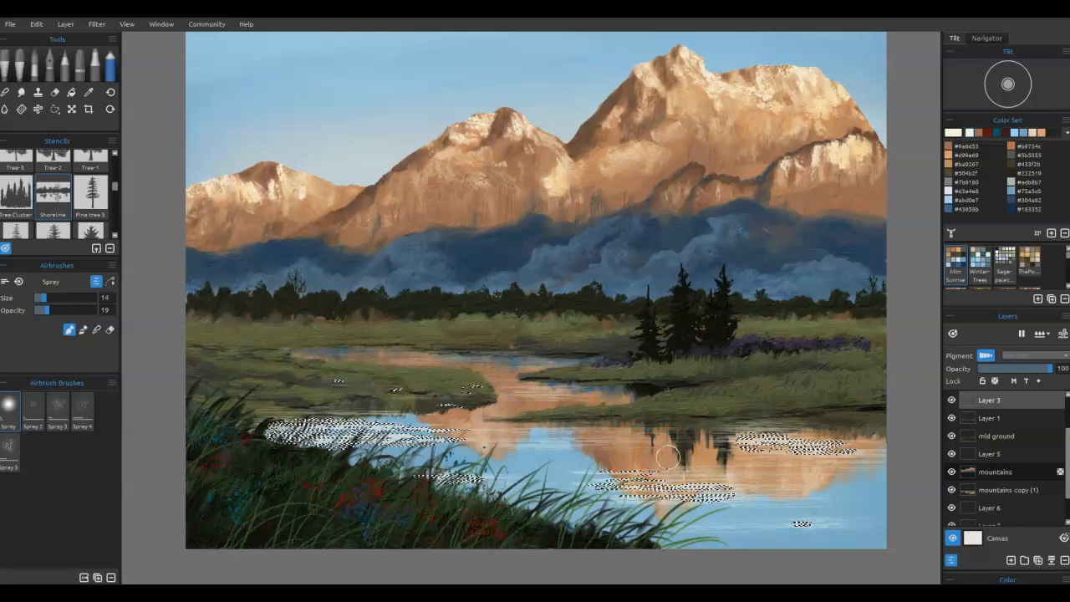
key(ctrl+d)
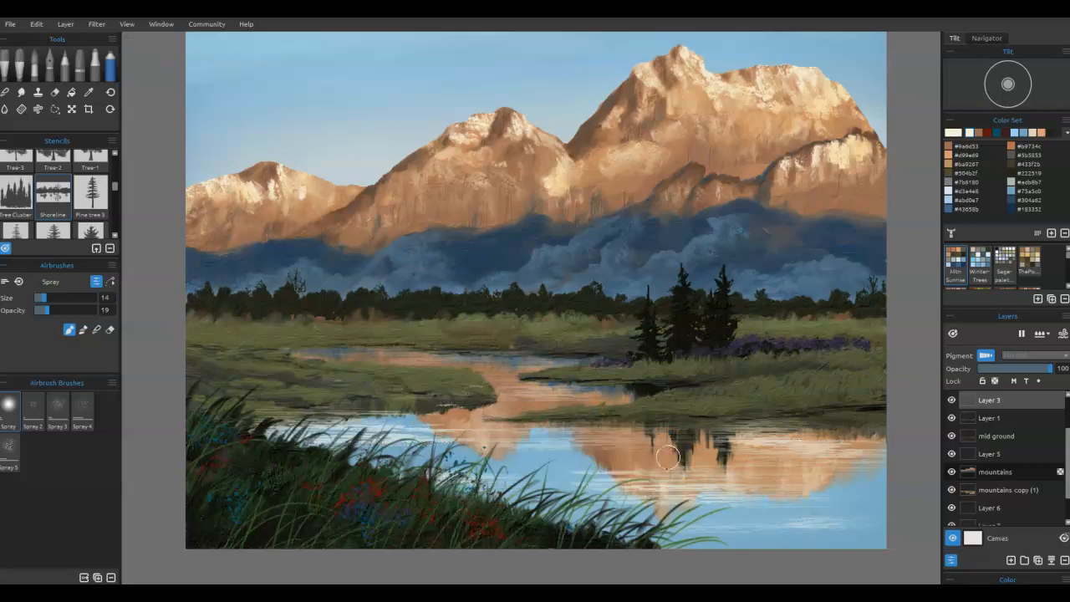
Step: Find the Bird Flocks 2 stencil among the Animals & People stencils and add it to the canvas
mouse_move(855, 475)
mouse_down()
mouse_move(740, 416)
mouse_move(595, 436)
mouse_up()
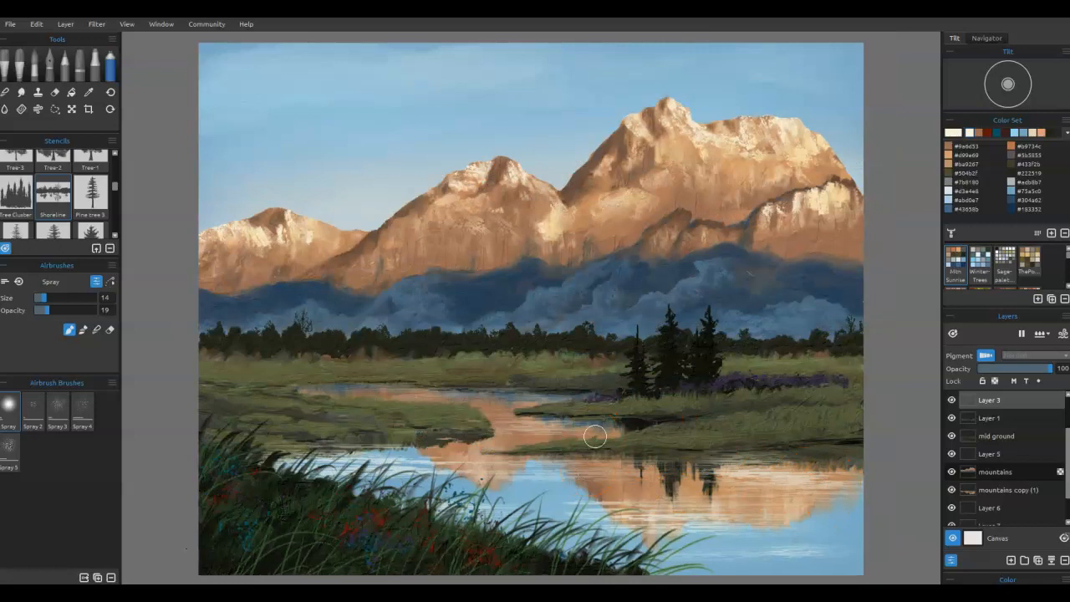
scroll(13, 200, up, 5)
scroll(14, 200, up, 3)
click(10, 172)
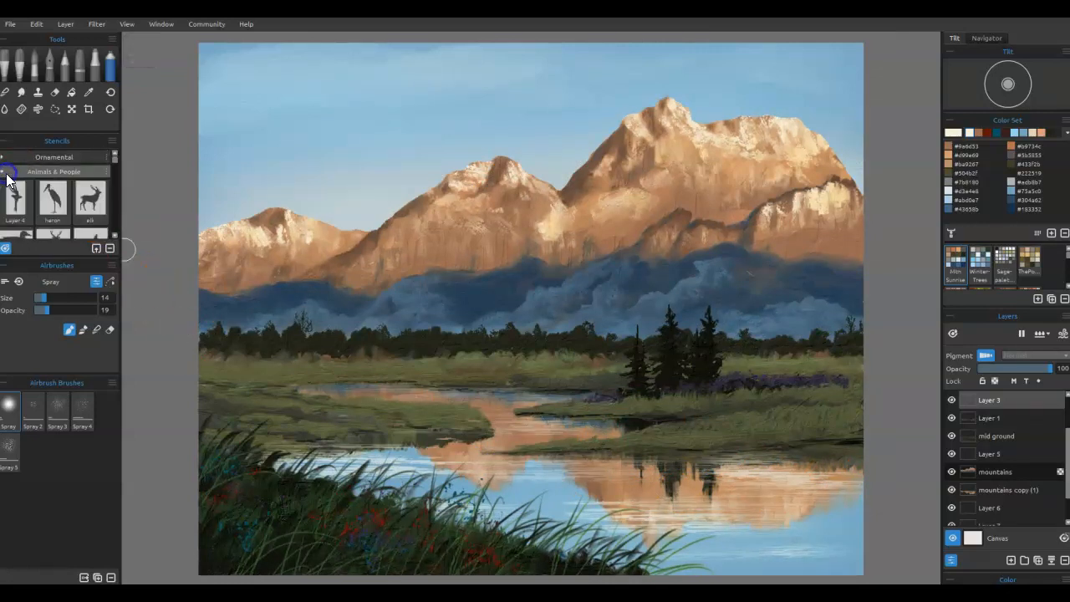
scroll(33, 174, down, 2)
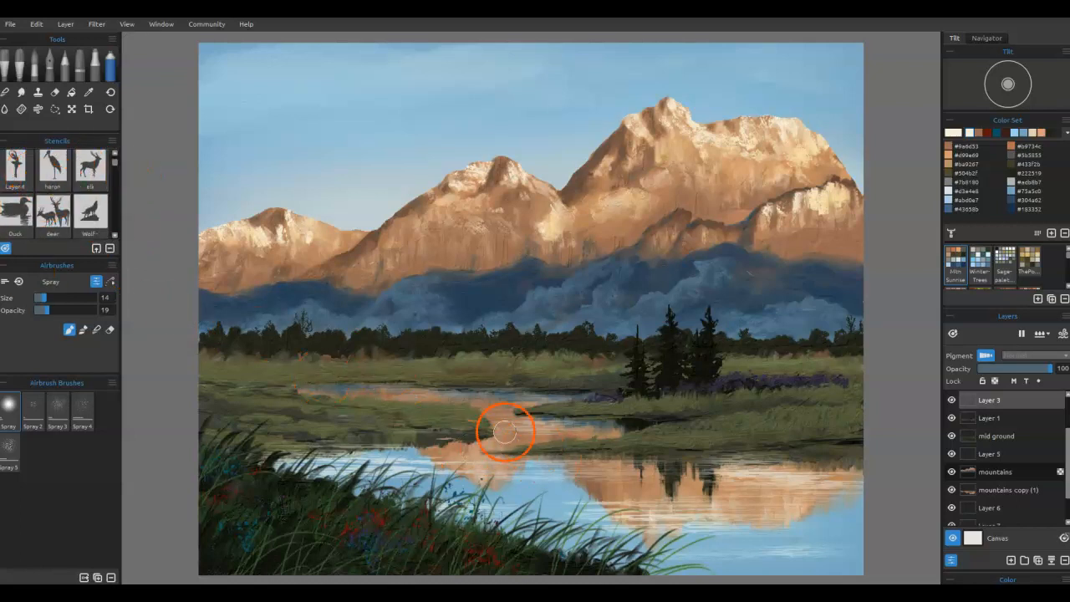
scroll(68, 218, down, 4)
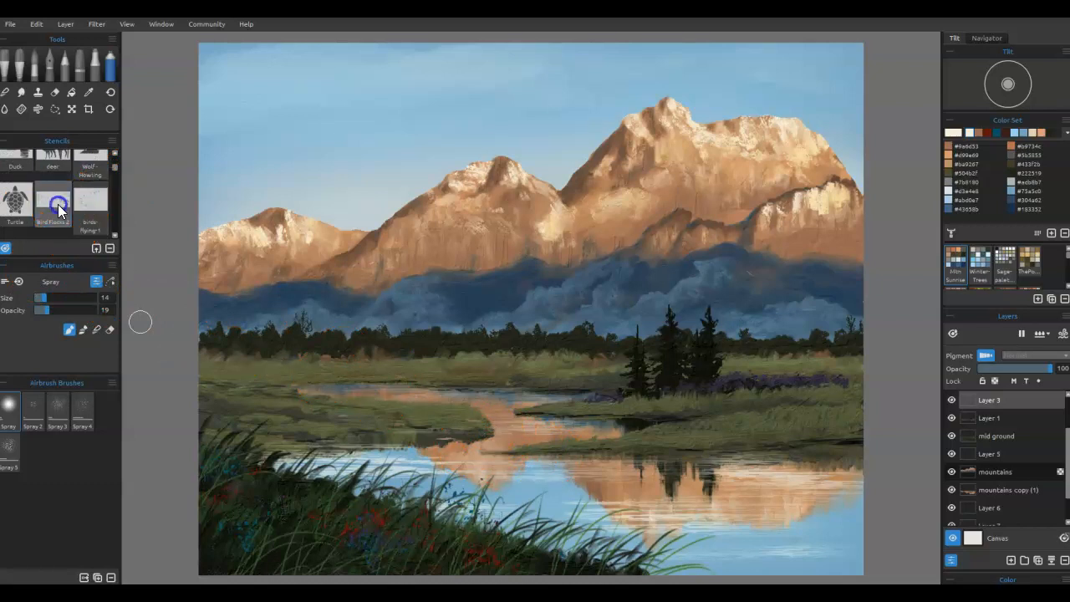
click(57, 206)
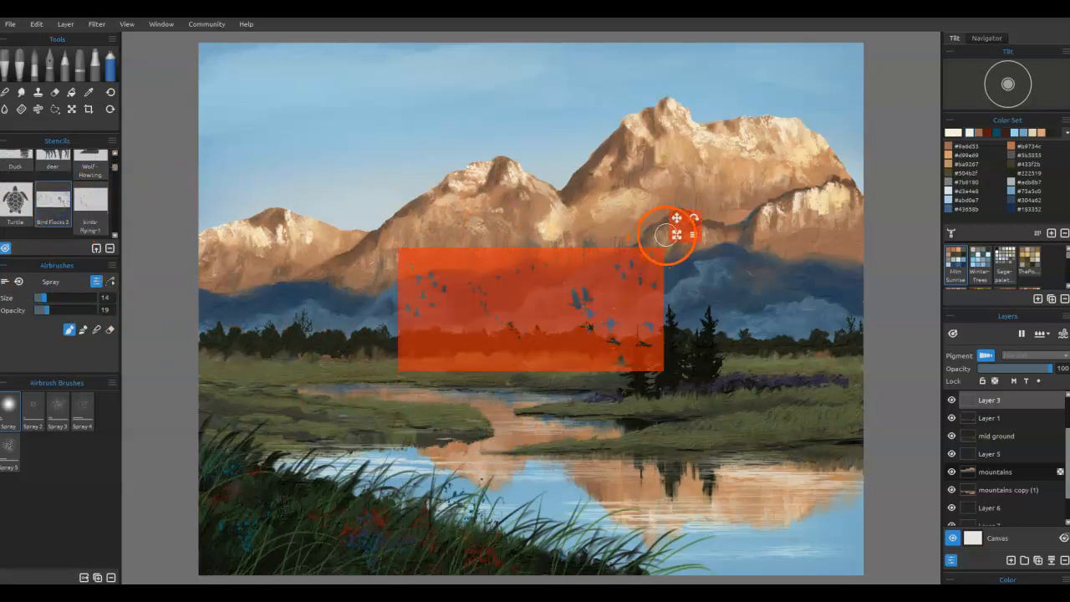
Step: Shrink the bird stencil, place it over the lower slopes of the tallest mountain, and turn on its border
drag(676, 233, 695, 225)
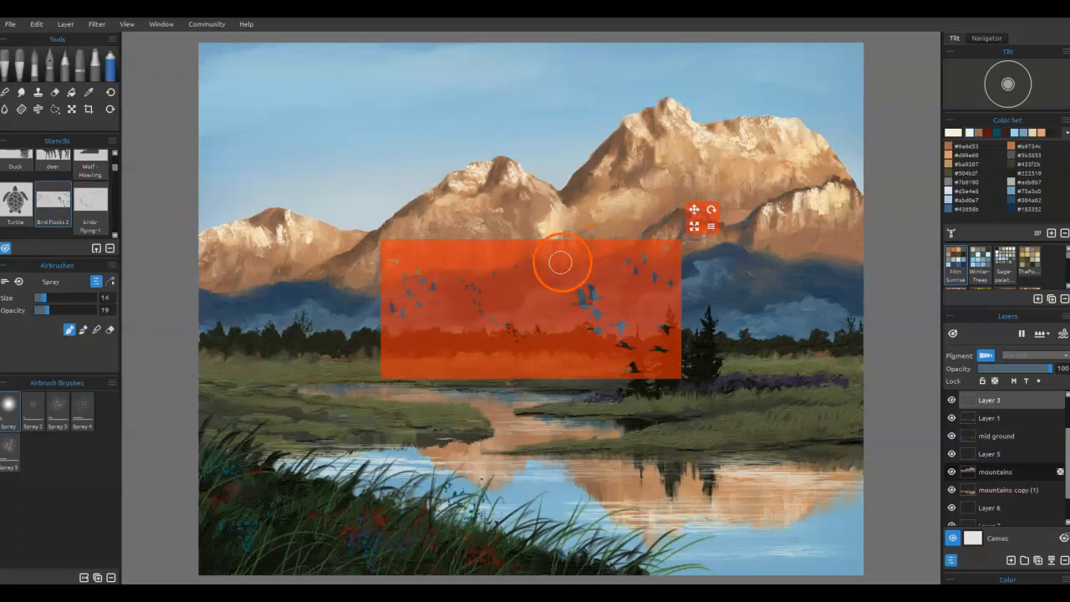
drag(545, 269, 560, 221)
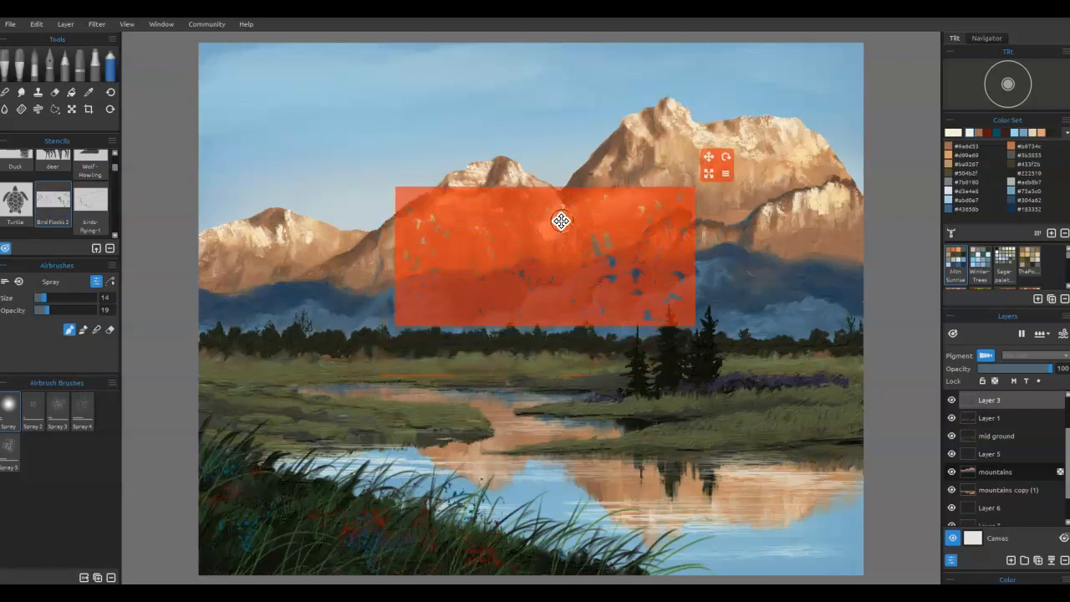
drag(708, 173, 645, 201)
drag(585, 244, 717, 231)
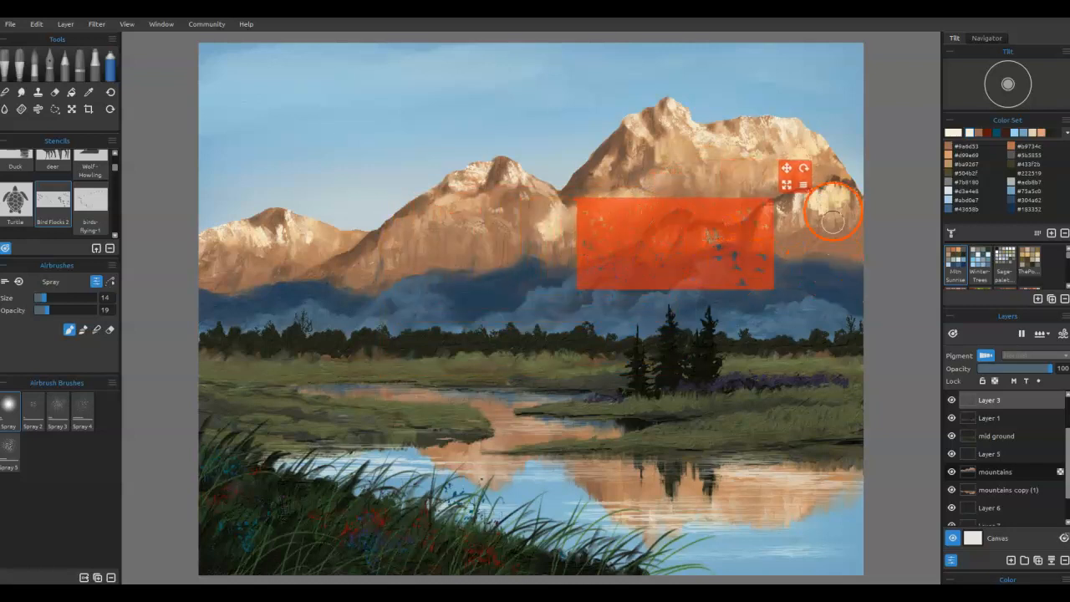
click(805, 189)
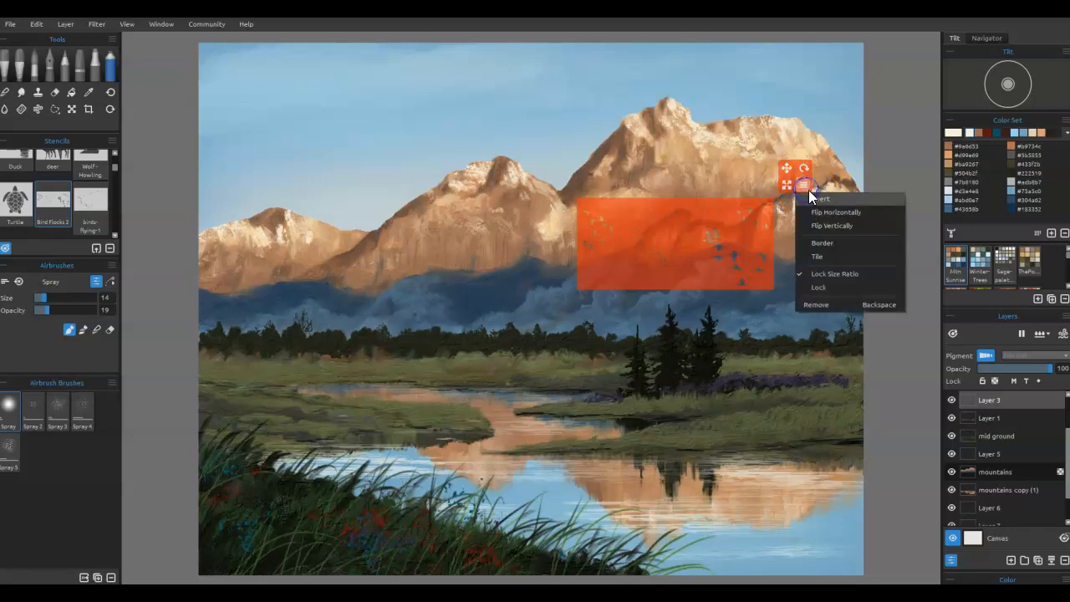
click(821, 256)
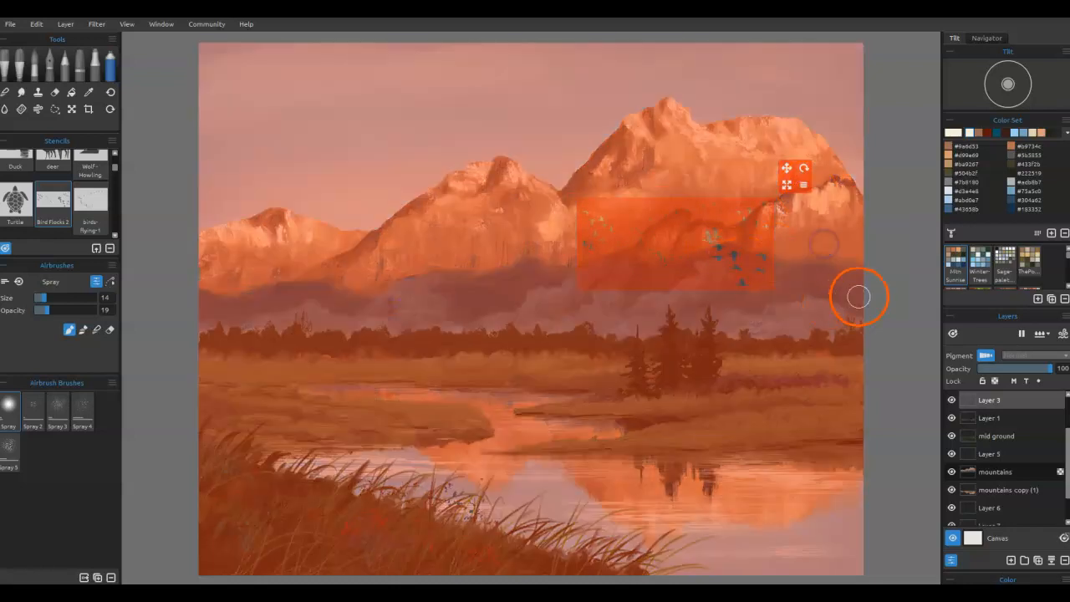
Step: Paint the upper middle line of birds cream through the stencil with the Knife Smooth 2 brush at size 12
scroll(853, 293, up, 3)
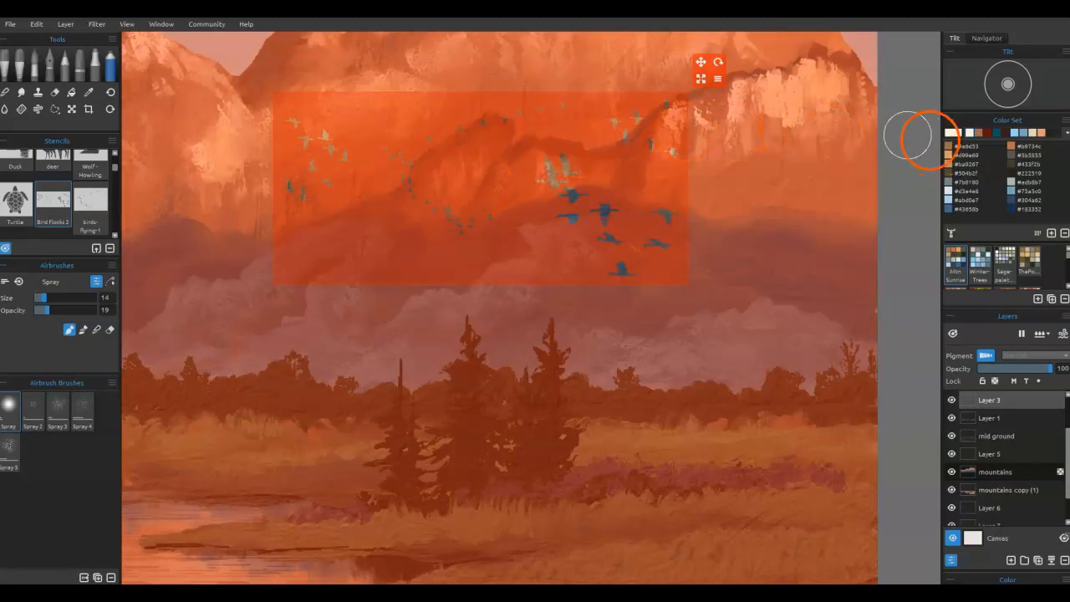
click(13, 87)
click(8, 249)
click(32, 422)
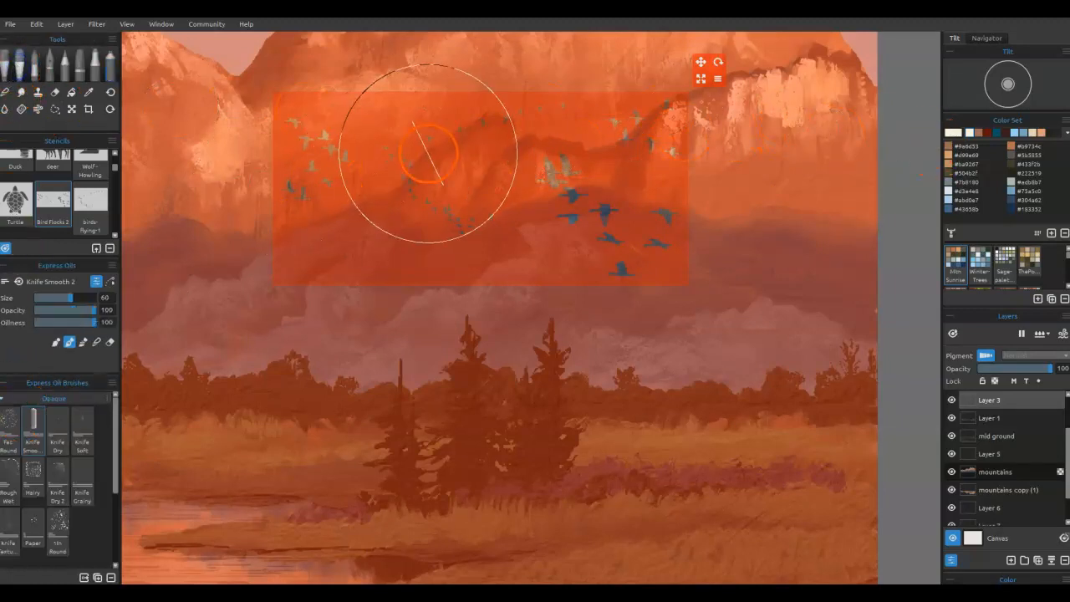
key(bracketright)
key(bracketleft)
key(bracketleft)
key(bracketleft)
key(bracketleft)
key(bracketleft)
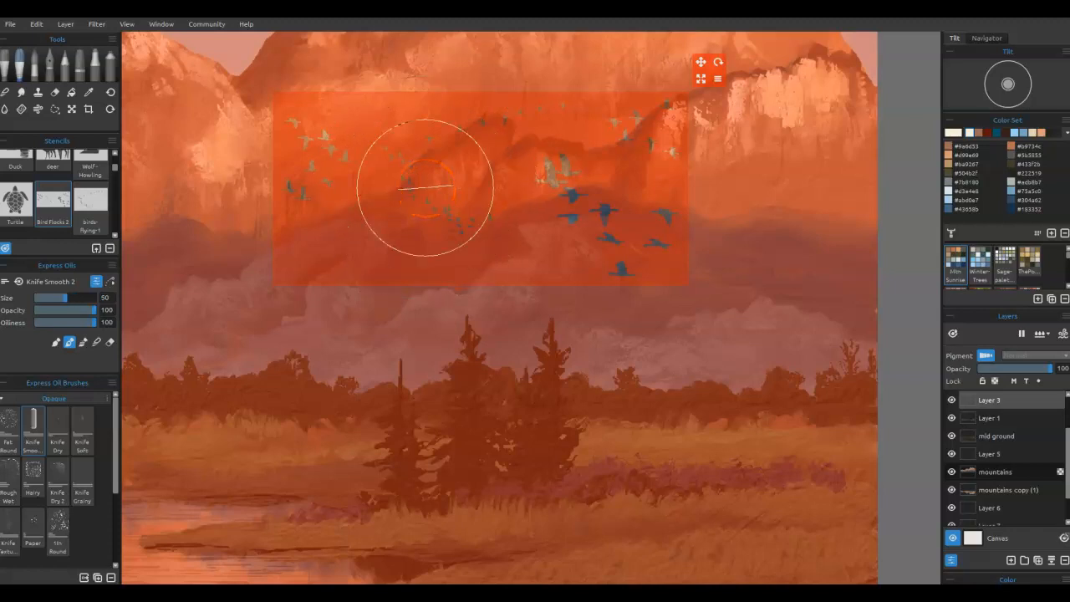
key(bracketleft)
key(bracketleft)
key(bracketleft)
key(bracketleft)
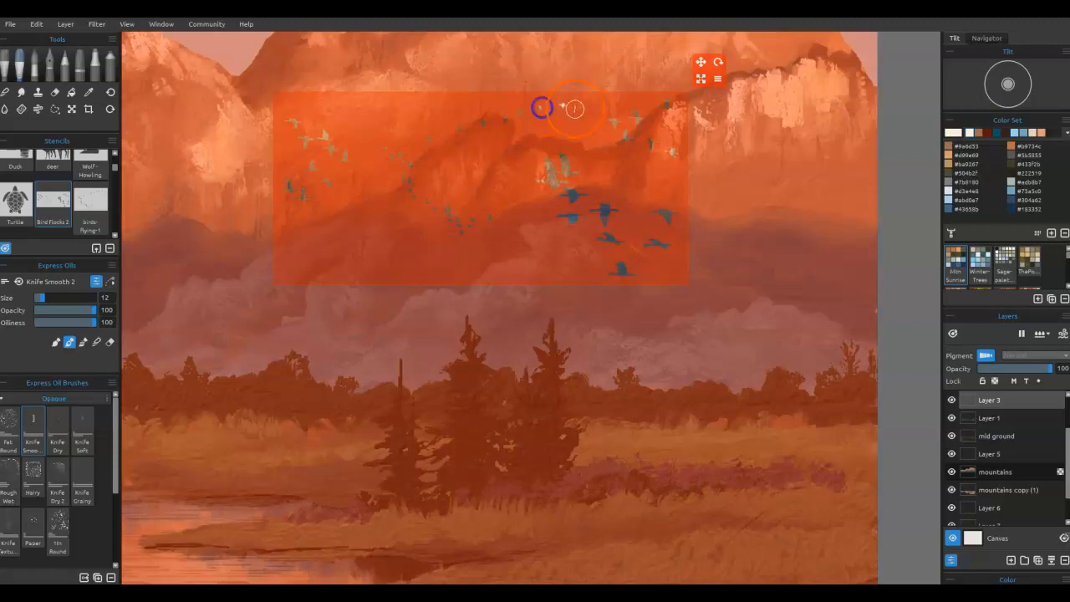
mouse_move(533, 119)
mouse_down()
mouse_move(456, 131)
mouse_move(542, 110)
mouse_move(465, 125)
mouse_move(392, 158)
mouse_up()
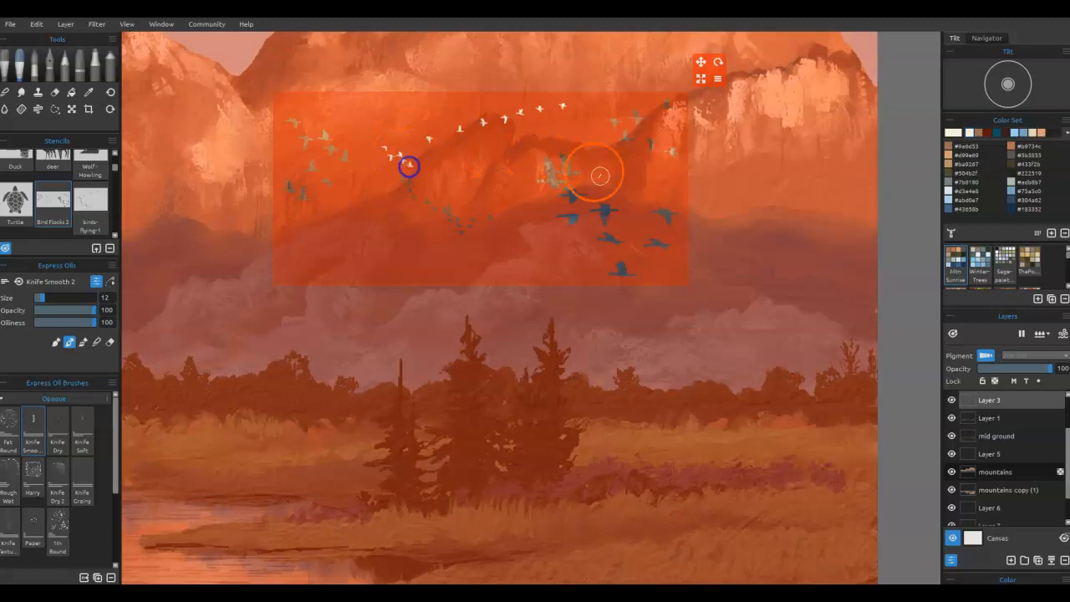
drag(380, 184, 382, 181)
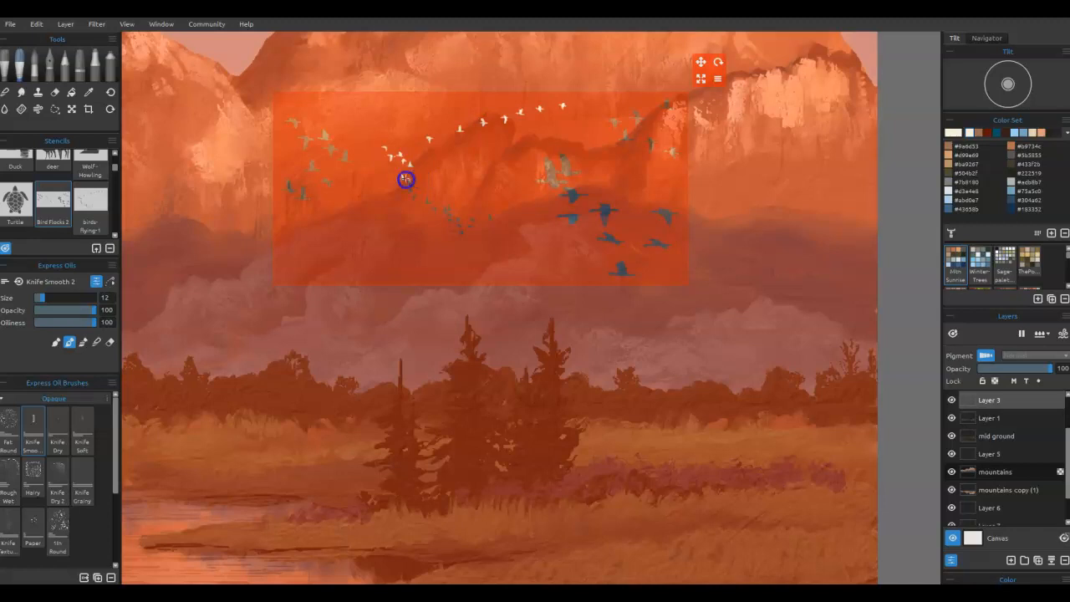
Step: Darken the paint colour from cream to grey and paint the small birds at the lower end of the middle line
click(952, 131)
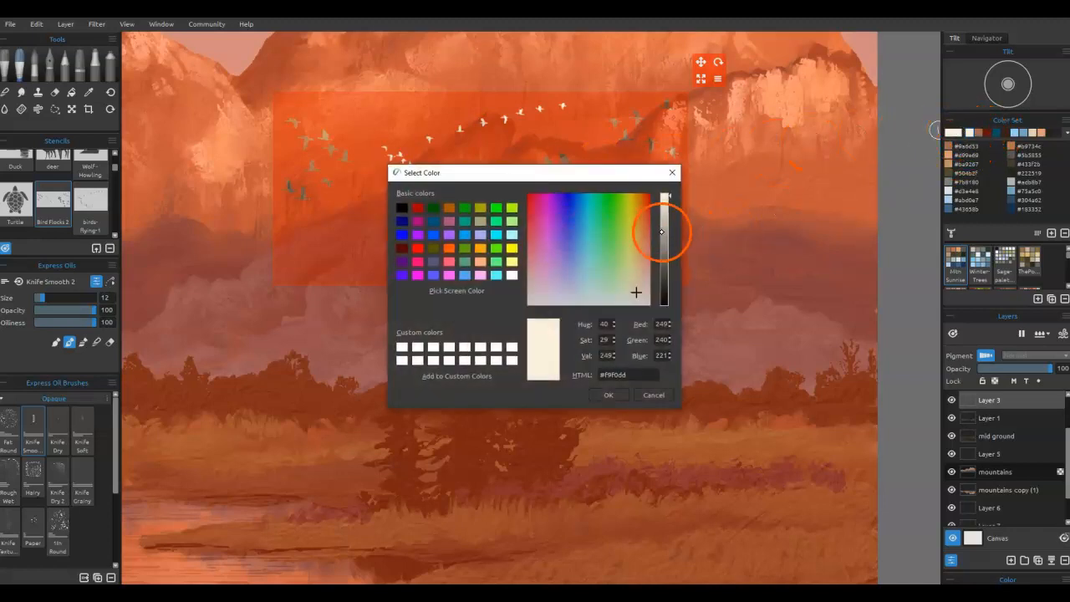
click(664, 239)
click(609, 394)
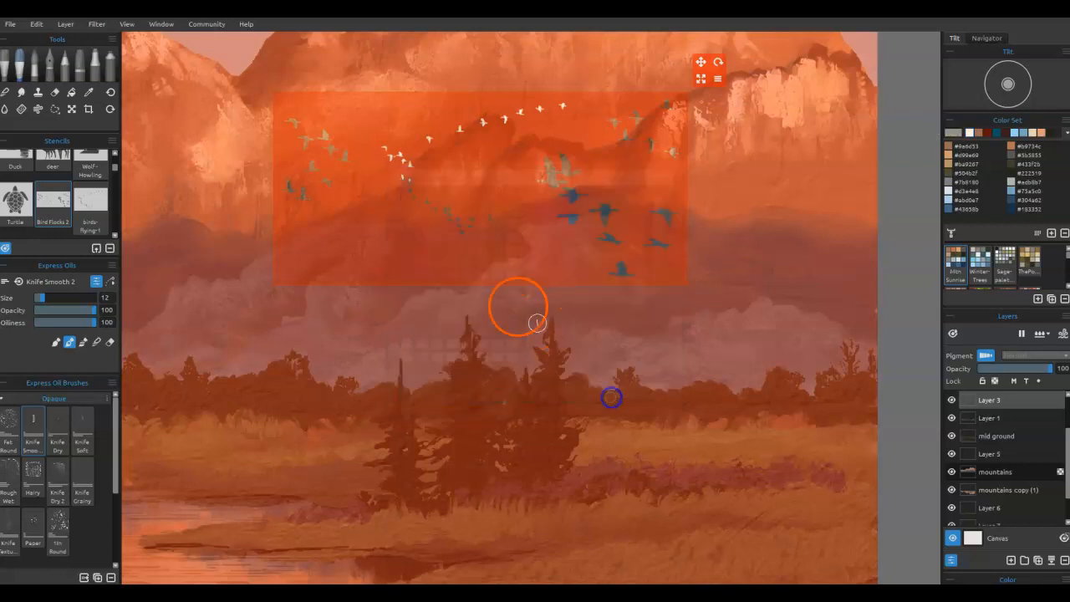
mouse_move(473, 210)
mouse_down()
mouse_move(474, 221)
mouse_move(409, 204)
mouse_up()
click(482, 230)
click(423, 192)
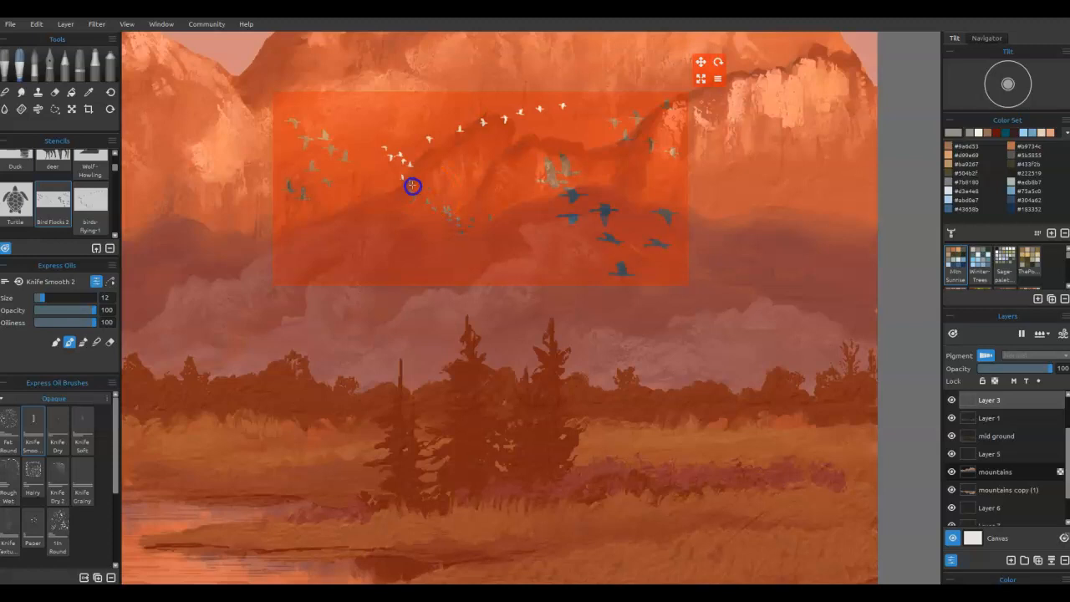
mouse_move(451, 219)
mouse_down()
mouse_move(431, 183)
mouse_move(378, 182)
mouse_move(502, 217)
mouse_move(455, 240)
mouse_move(453, 226)
mouse_move(473, 216)
mouse_move(419, 224)
mouse_move(489, 220)
mouse_move(419, 218)
mouse_move(394, 176)
mouse_up()
click(502, 218)
click(474, 217)
click(420, 218)
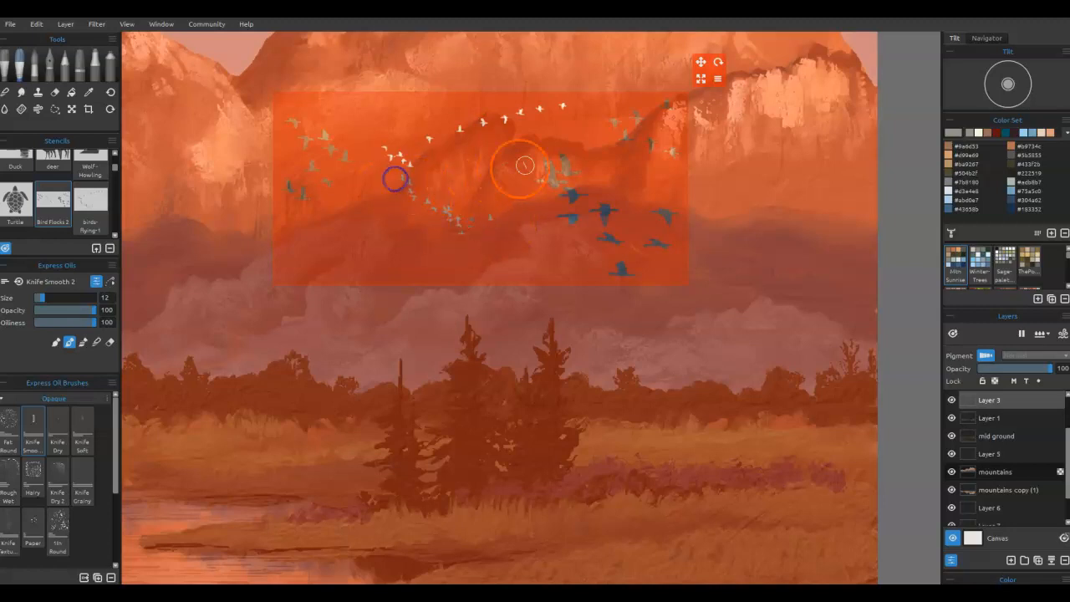
Step: Switch the paint colour to cream and spray the lower birds of the middle line with the Spray airbrush at size 14, opacity 19
click(978, 132)
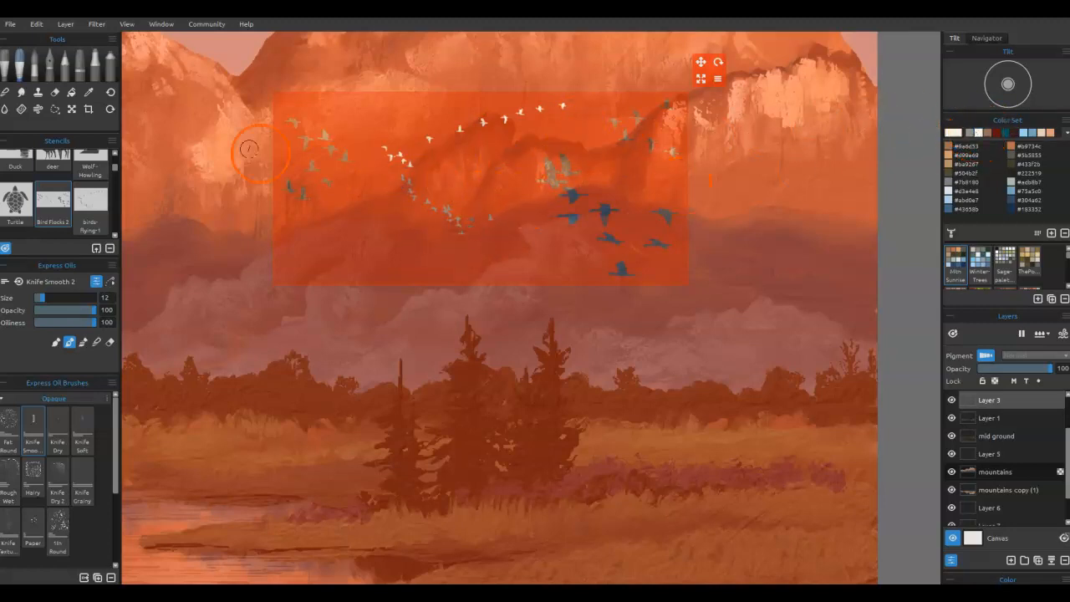
click(107, 63)
mouse_move(394, 193)
mouse_down()
mouse_move(454, 189)
mouse_move(386, 194)
mouse_move(449, 190)
mouse_move(438, 183)
mouse_move(493, 191)
mouse_move(511, 214)
mouse_move(361, 188)
mouse_move(428, 194)
mouse_move(373, 190)
mouse_up()
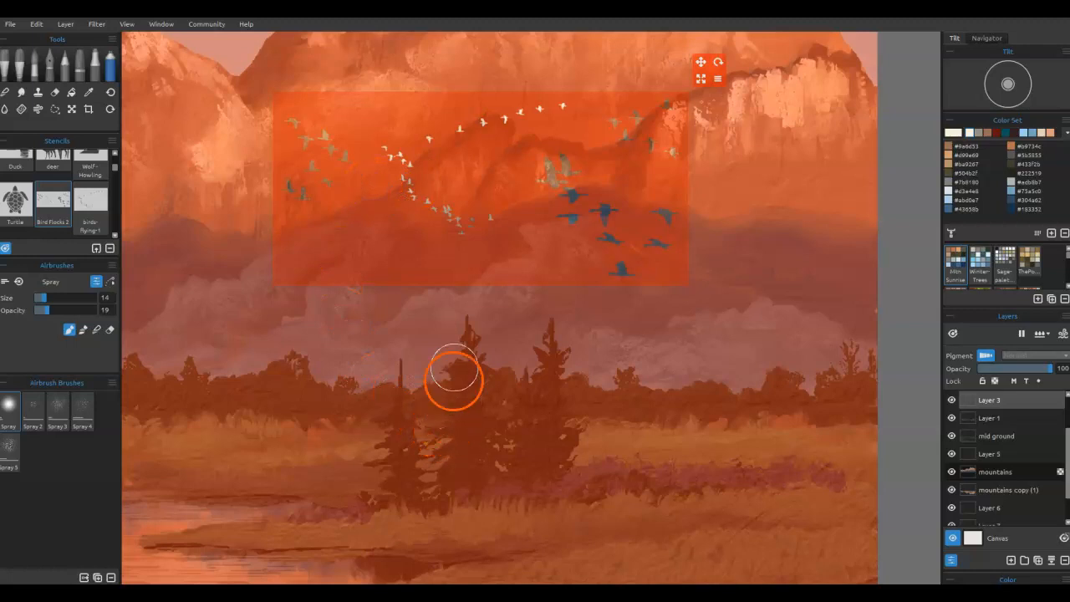
mouse_move(415, 182)
mouse_down()
mouse_move(394, 184)
mouse_move(449, 208)
mouse_move(480, 197)
mouse_move(455, 198)
mouse_up()
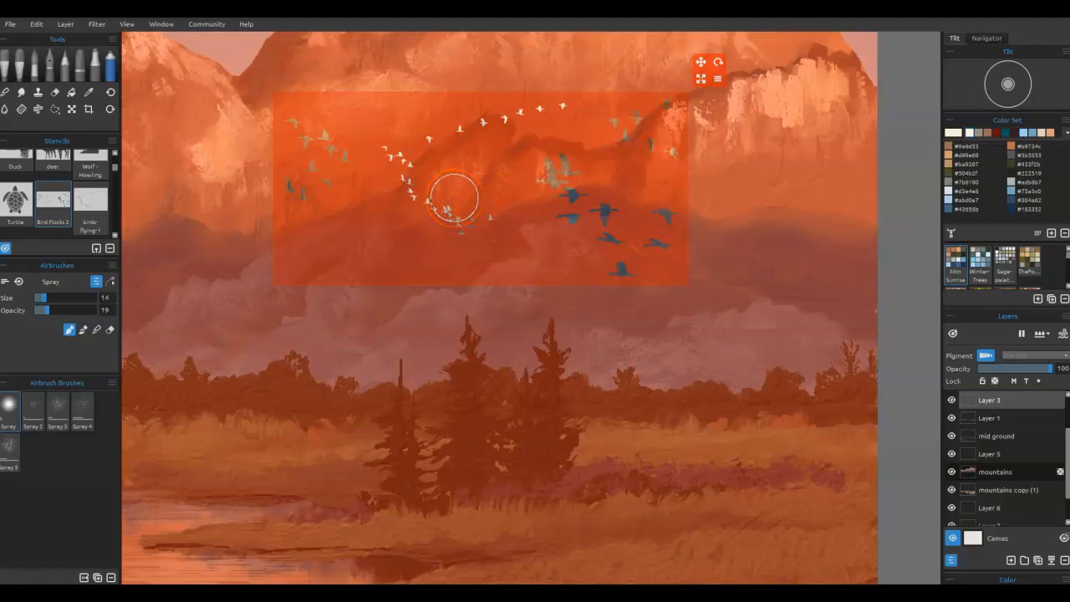
Step: Move the bird stencil over the blue foothills below the gap between the middle and tallest mountains
scroll(524, 360, down, 1)
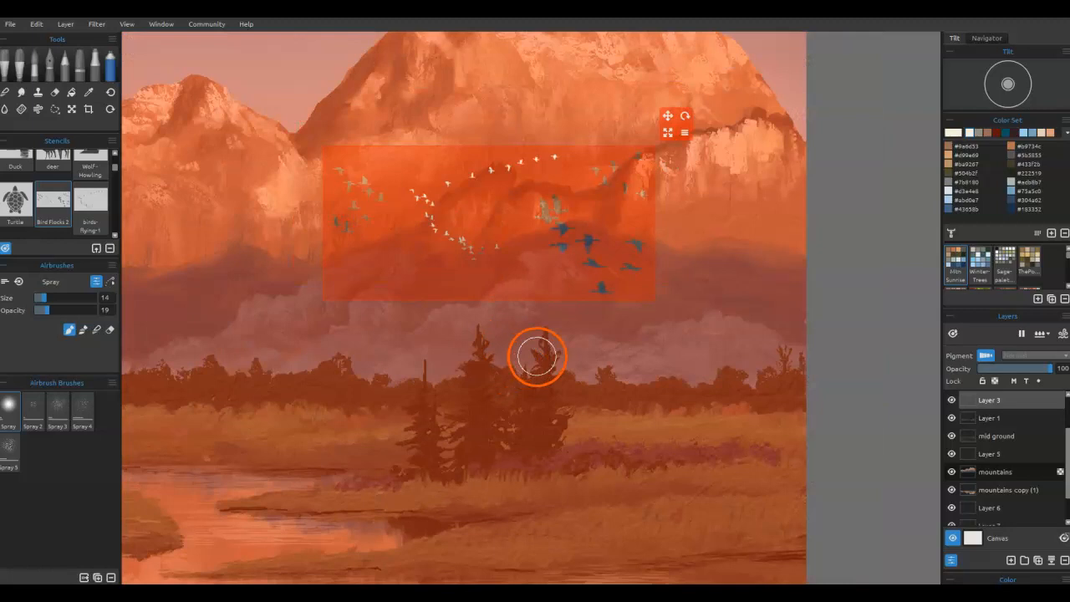
key(ctrl+0)
drag(611, 251, 355, 211)
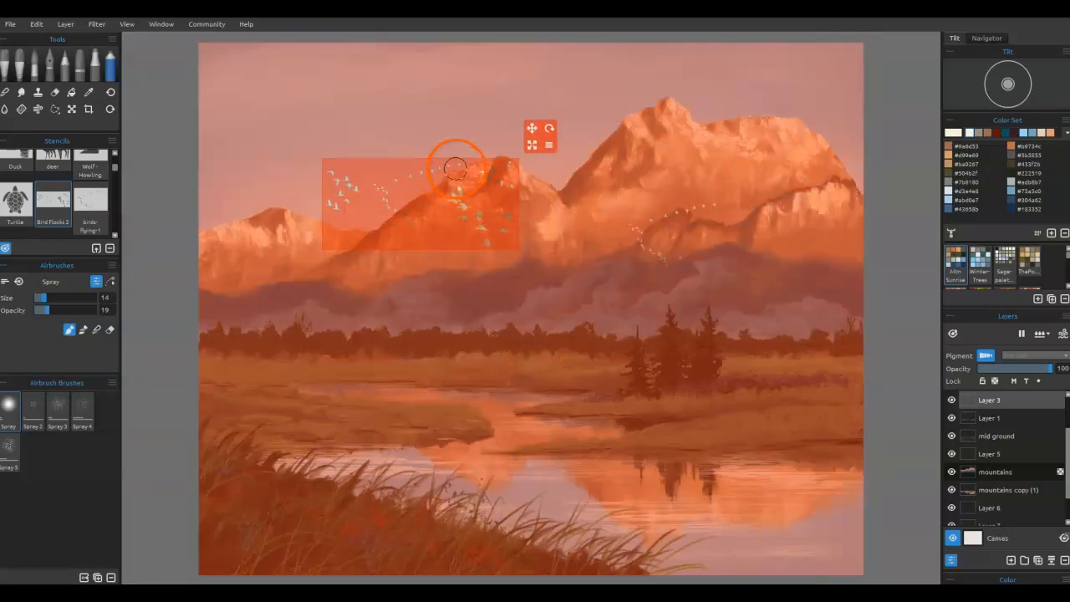
drag(434, 222, 607, 296)
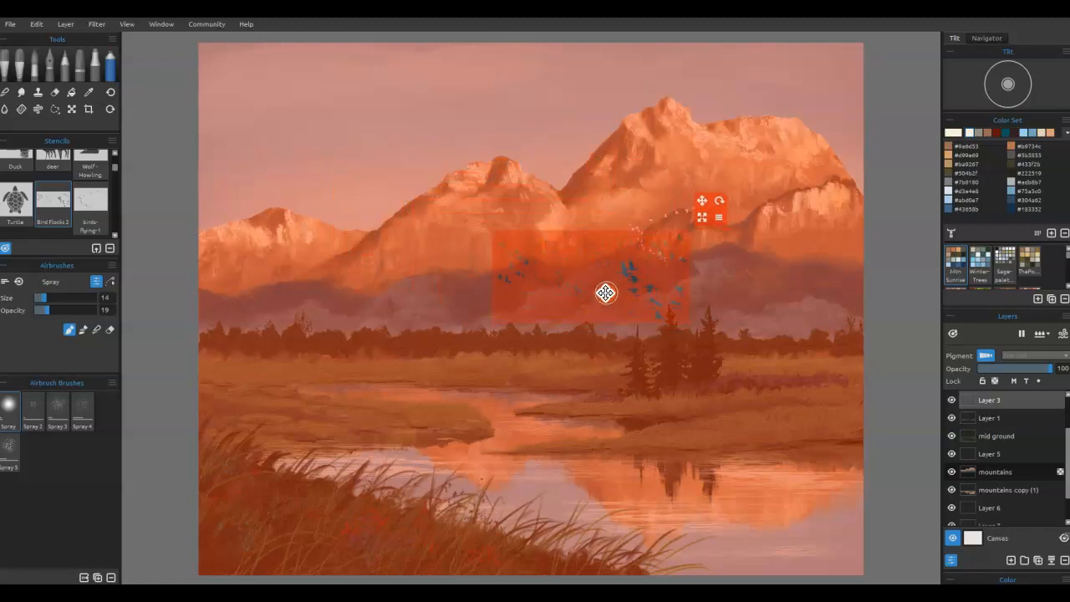
scroll(407, 279, up, 4)
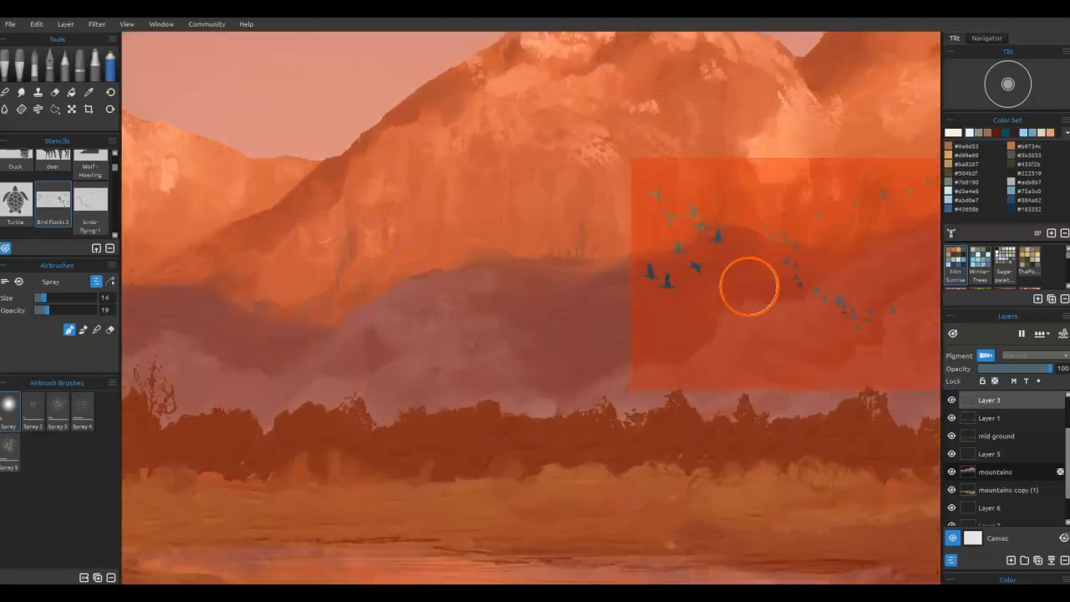
Step: Spray the stencil's leftmost cluster of larger birds cream, then hide the stencil
mouse_move(731, 231)
mouse_down()
mouse_move(717, 257)
mouse_move(694, 247)
mouse_move(705, 224)
mouse_move(644, 205)
mouse_move(733, 227)
mouse_move(690, 234)
mouse_move(690, 293)
mouse_move(704, 250)
mouse_move(654, 227)
mouse_move(689, 259)
mouse_move(657, 187)
mouse_move(677, 179)
mouse_move(717, 220)
mouse_move(698, 278)
mouse_move(657, 265)
mouse_move(688, 267)
mouse_move(683, 213)
mouse_move(647, 226)
mouse_move(704, 282)
mouse_up()
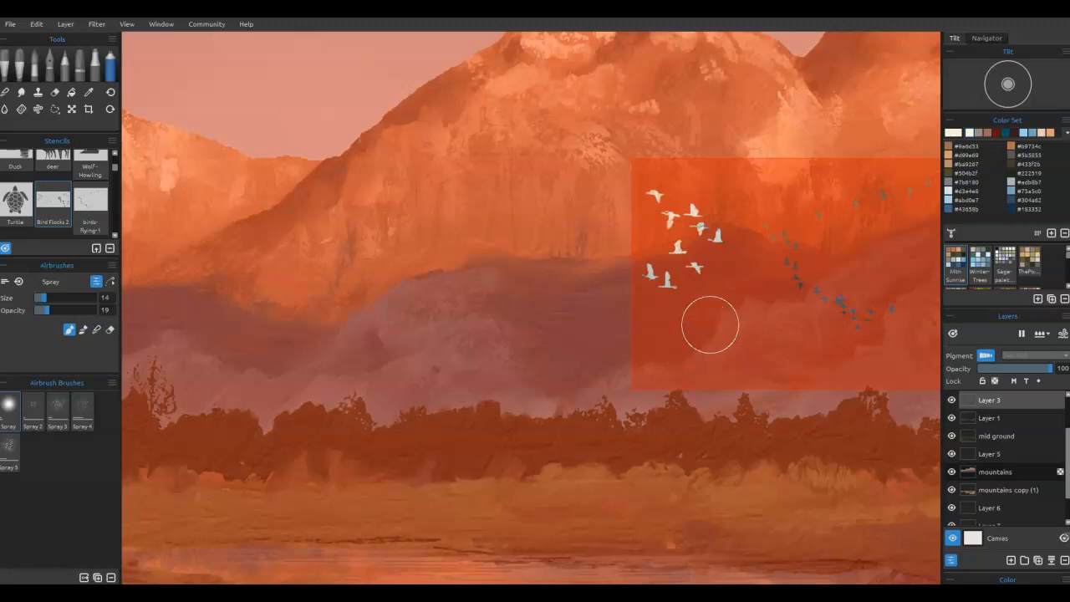
key(s)
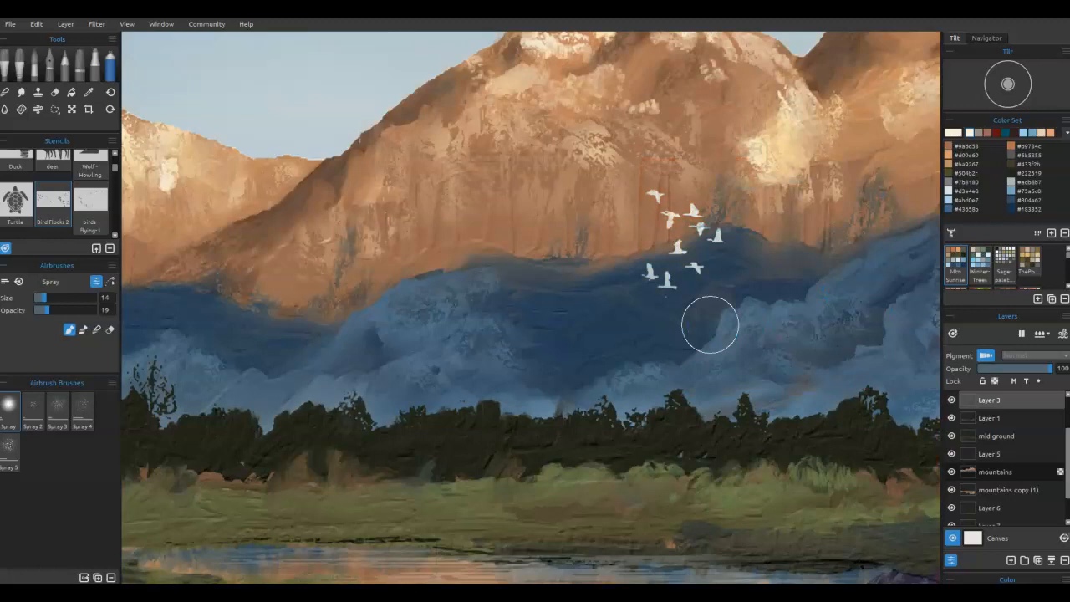
key(ctrl+0)
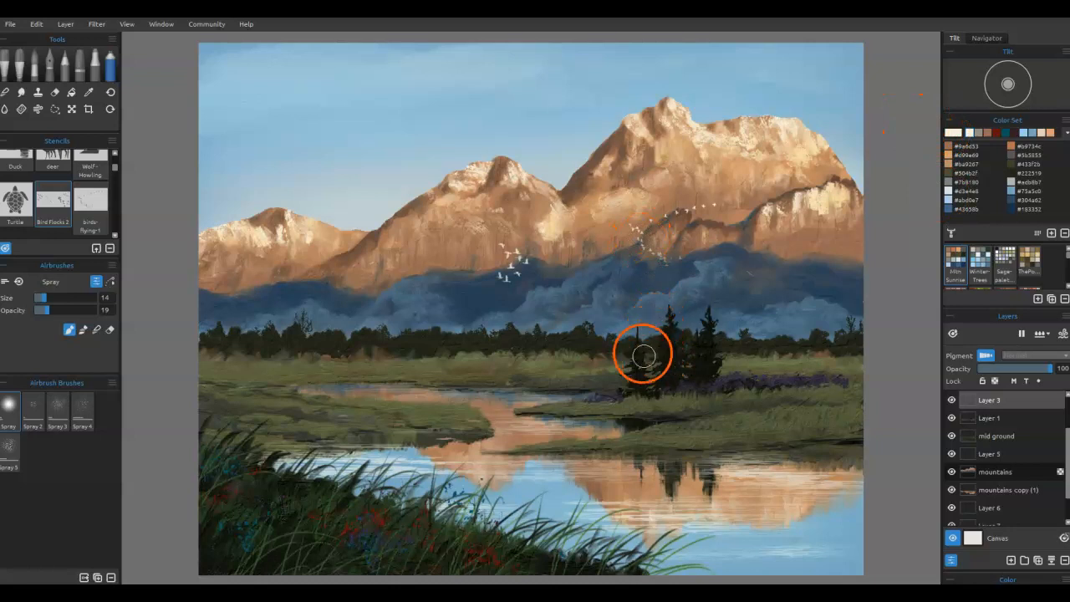
mouse_move(507, 353)
mouse_down()
mouse_move(534, 352)
mouse_move(522, 325)
mouse_move(685, 382)
mouse_move(671, 334)
mouse_move(672, 376)
mouse_move(642, 341)
mouse_move(600, 220)
mouse_move(645, 192)
mouse_move(750, 213)
mouse_move(759, 244)
mouse_move(673, 319)
mouse_up()
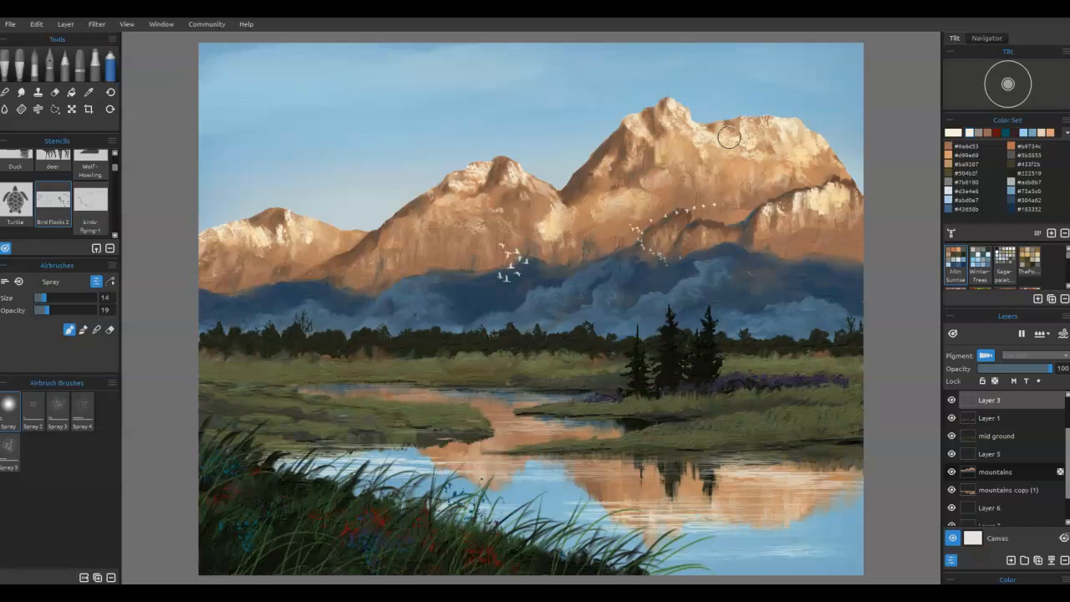
click(668, 224)
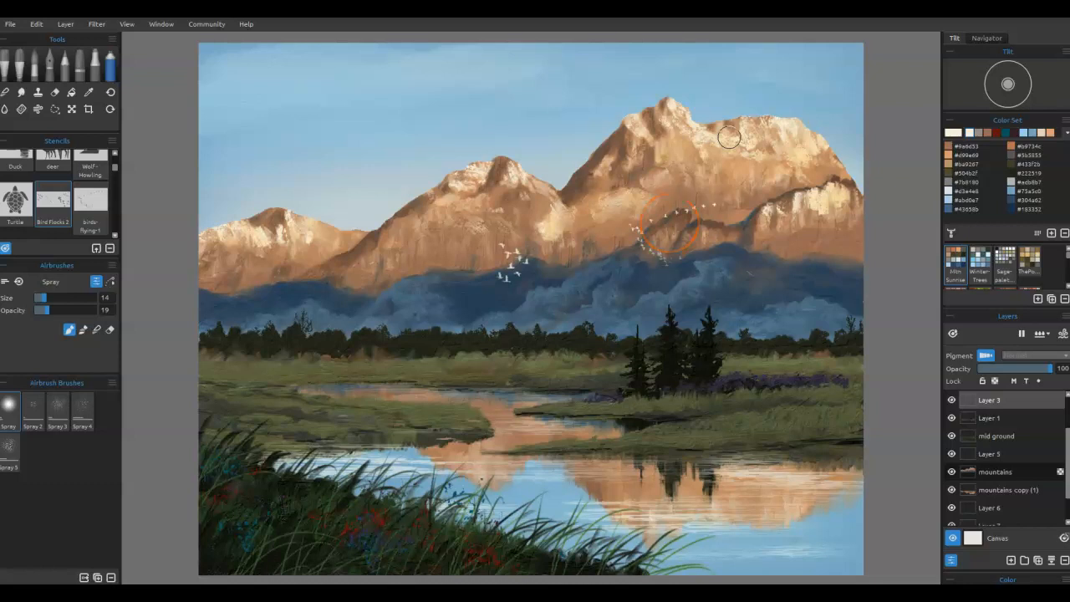